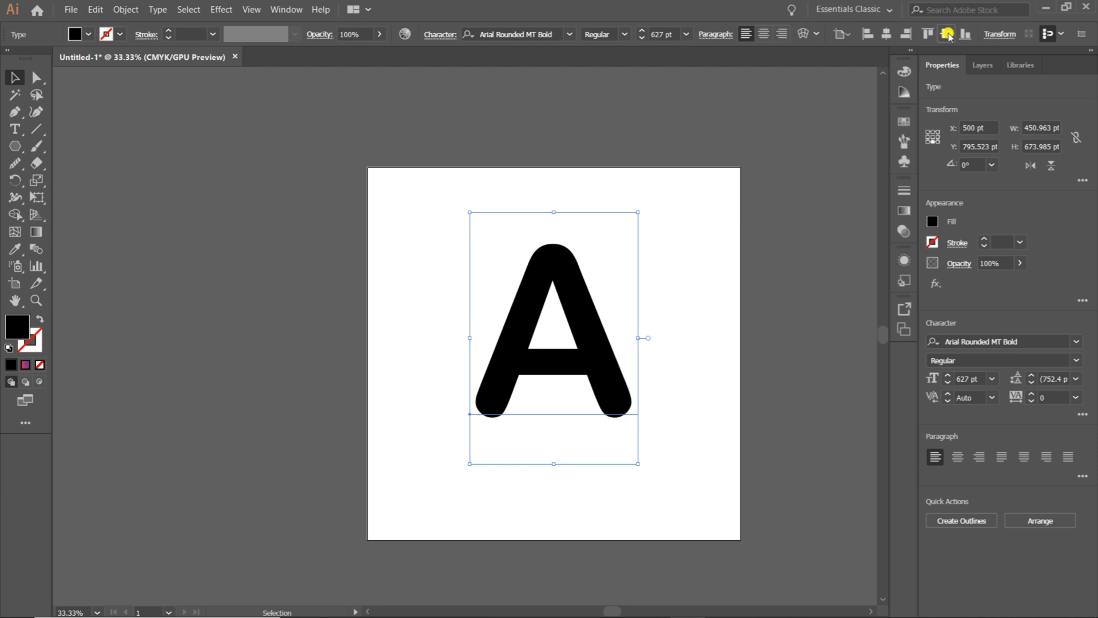
Step: Center the letter A vertically on the artboard
{"action": "left_click", "coordinate": [947, 33]}
{"action": "left_click", "coordinate": [215, 217]}
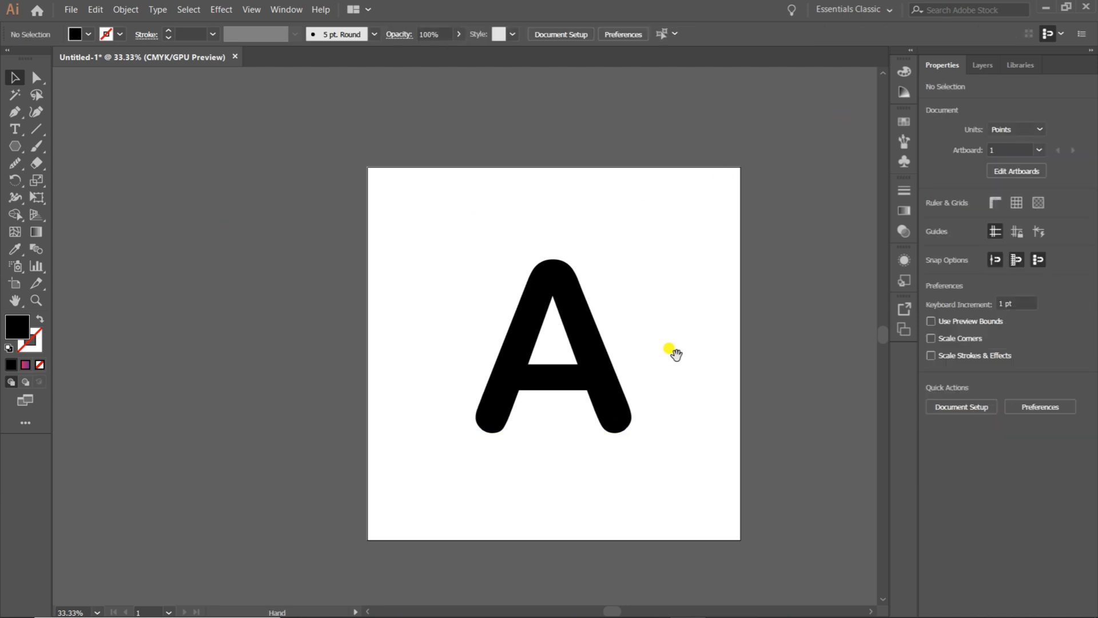
Step: Draw a closed leaf-shaped path about 280 by 369 pt over the A with the Pen tool, from its left foot to just below the apex
{"action": "left_click_drag", "start_coordinate": [671, 349], "coordinate": [641, 320]}
{"action": "key", "text": "ctrl+plus"}
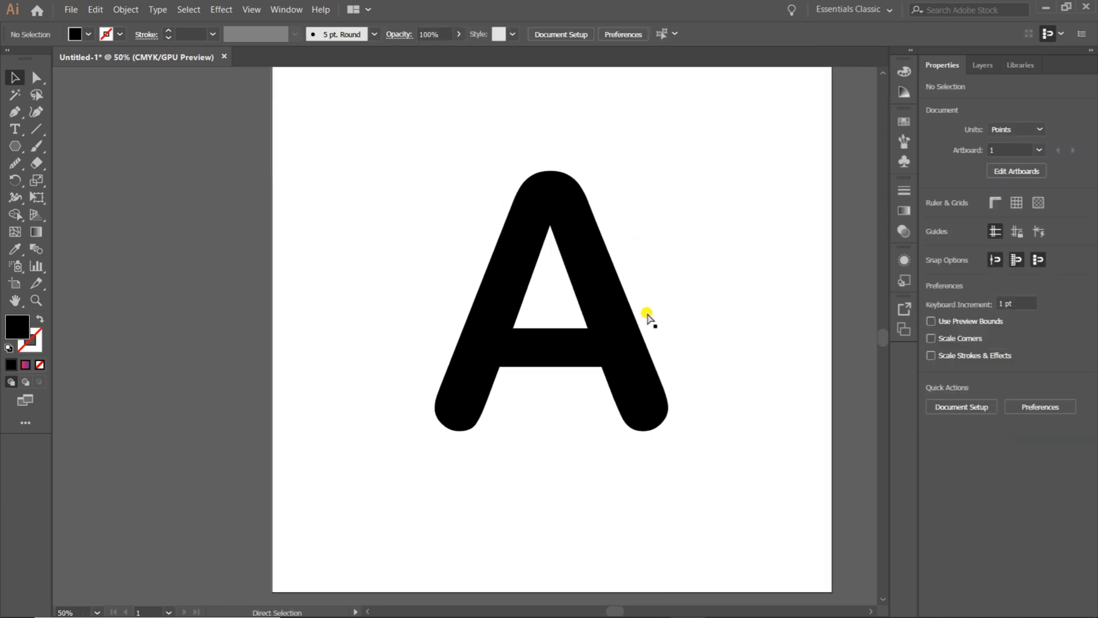
{"action": "left_click", "coordinate": [14, 112]}
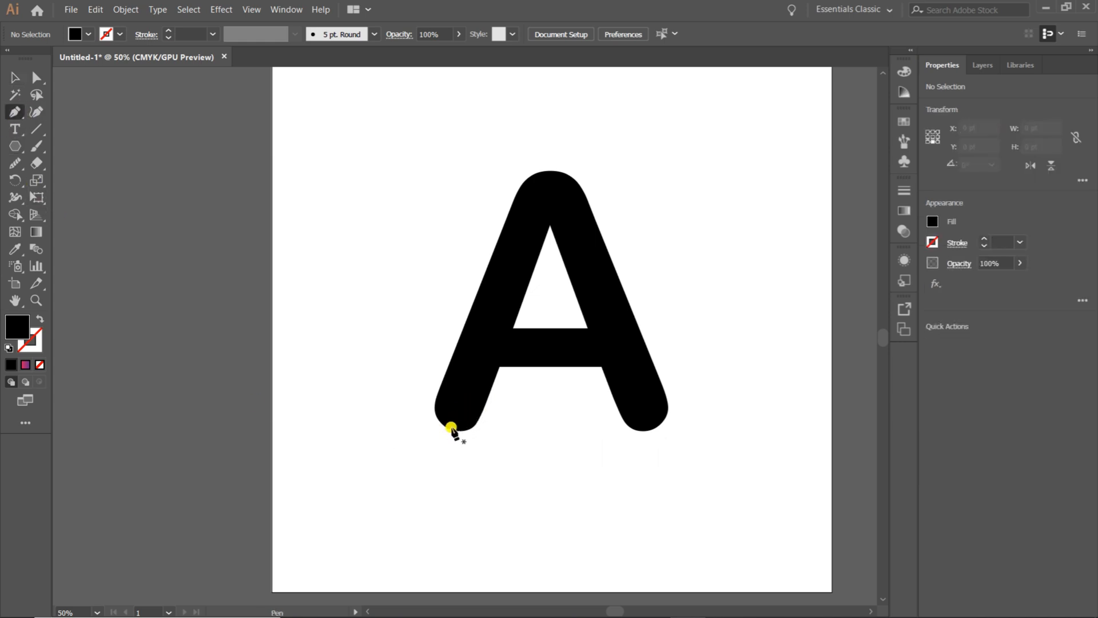
{"action": "left_click", "coordinate": [452, 429]}
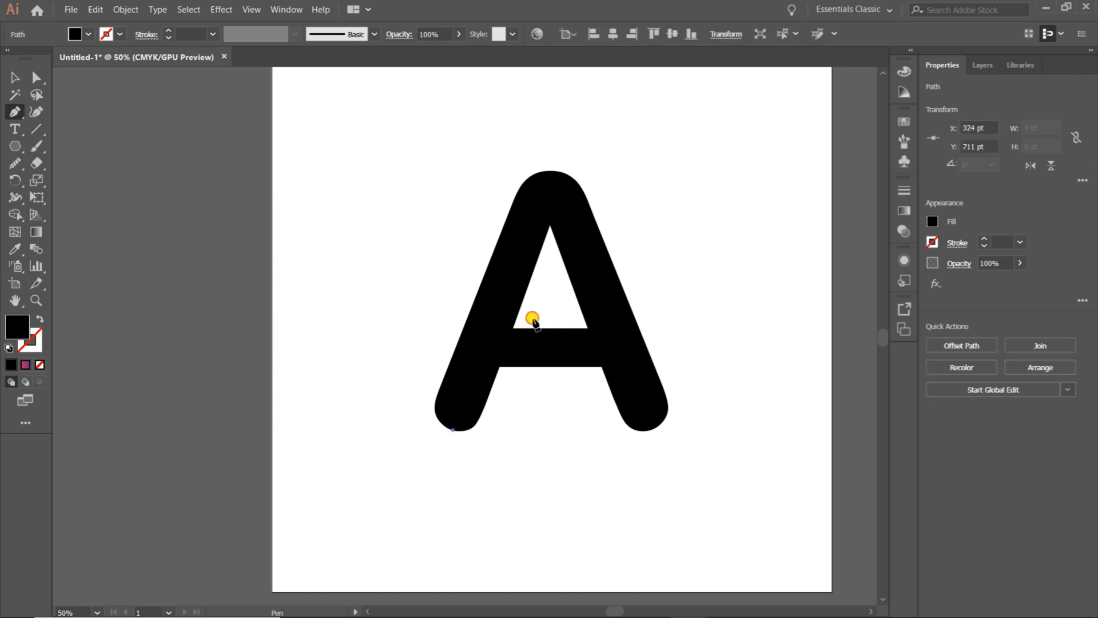
{"action": "left_click_drag", "start_coordinate": [533, 319], "coordinate": [600, 309]}
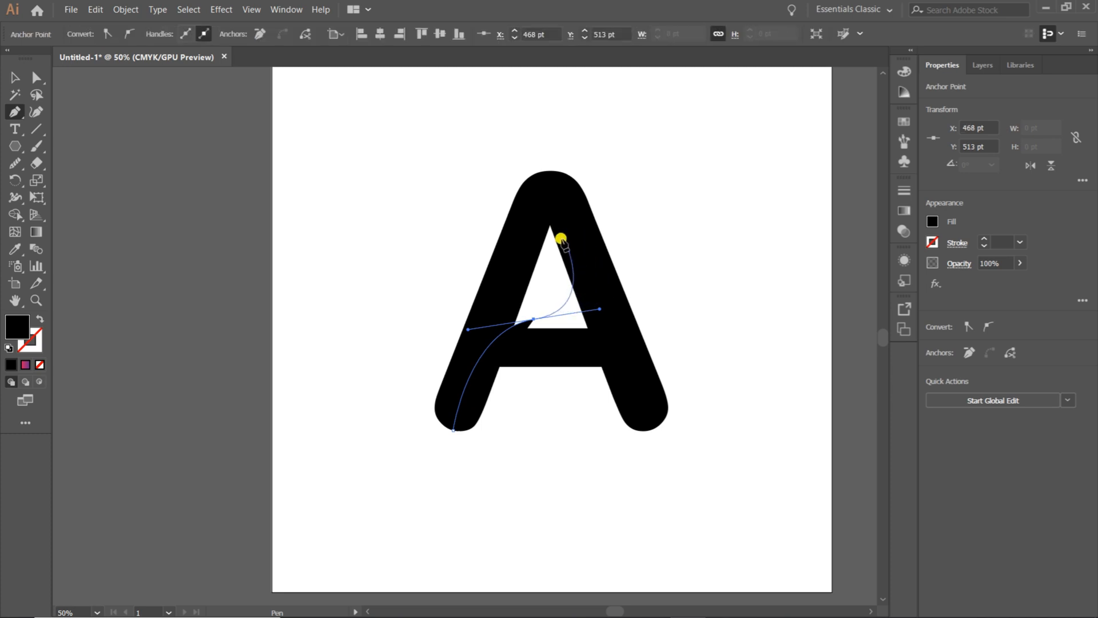
{"action": "left_click_drag", "start_coordinate": [560, 224], "coordinate": [539, 219]}
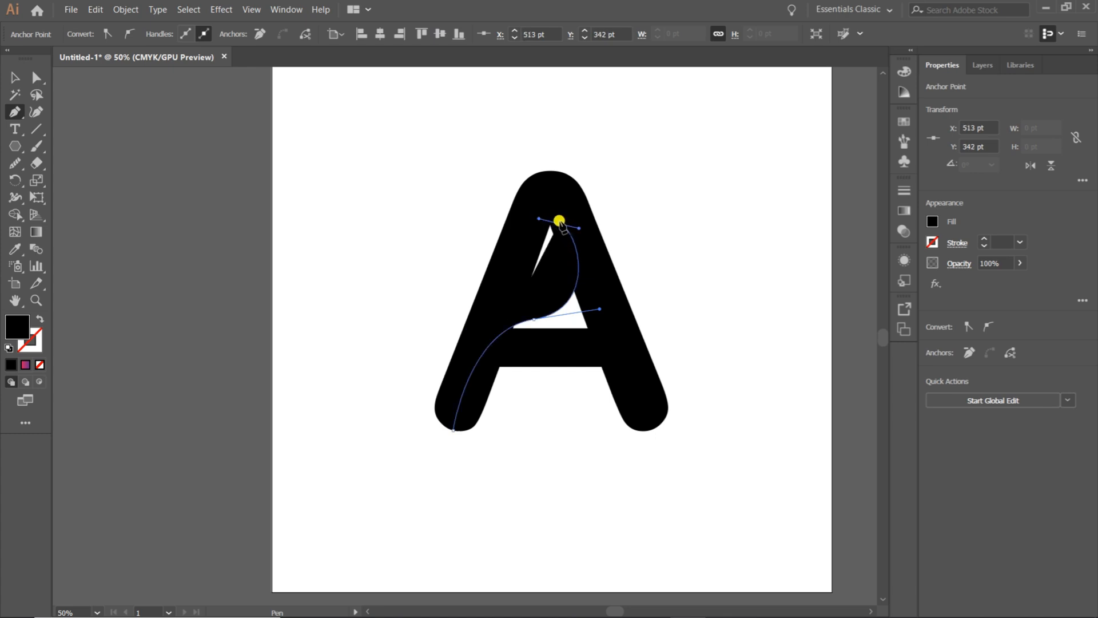
{"action": "left_click", "coordinate": [560, 222]}
{"action": "left_click_drag", "start_coordinate": [605, 279], "coordinate": [609, 329]}
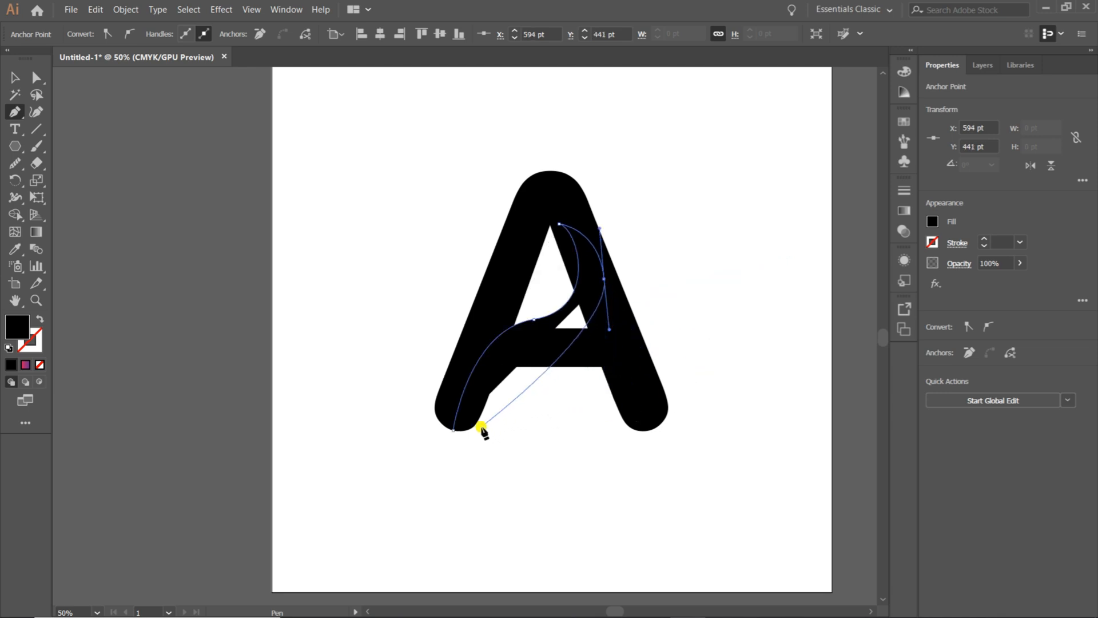
{"action": "left_click_drag", "start_coordinate": [454, 430], "coordinate": [261, 424]}
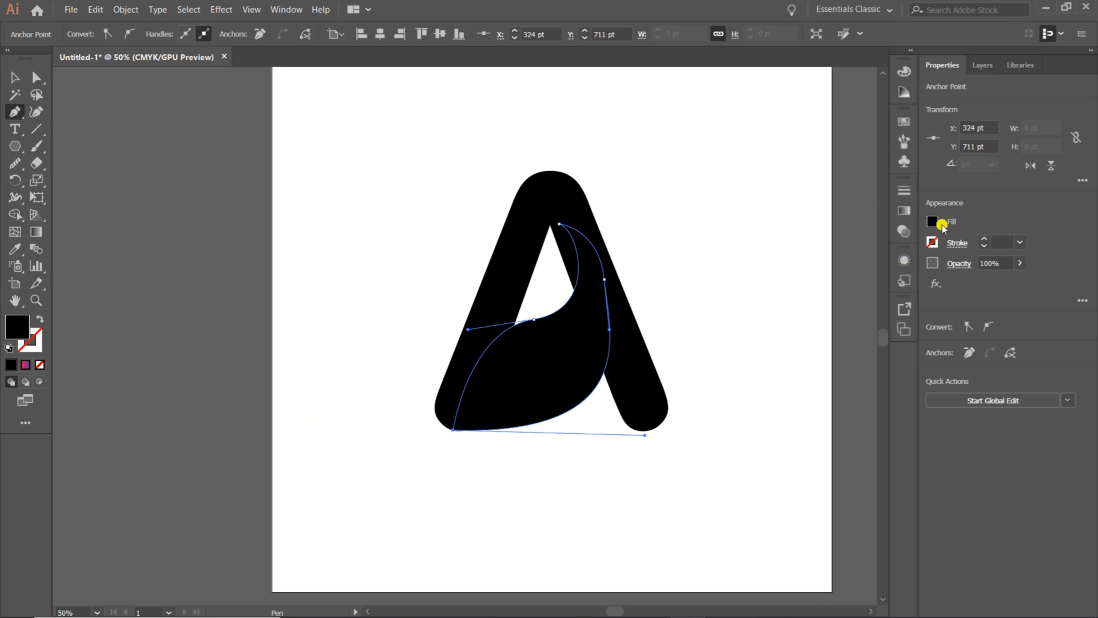
Step: Remove the leaf path's fill and give it a white 4 pt stroke
{"action": "left_click", "coordinate": [9, 76]}
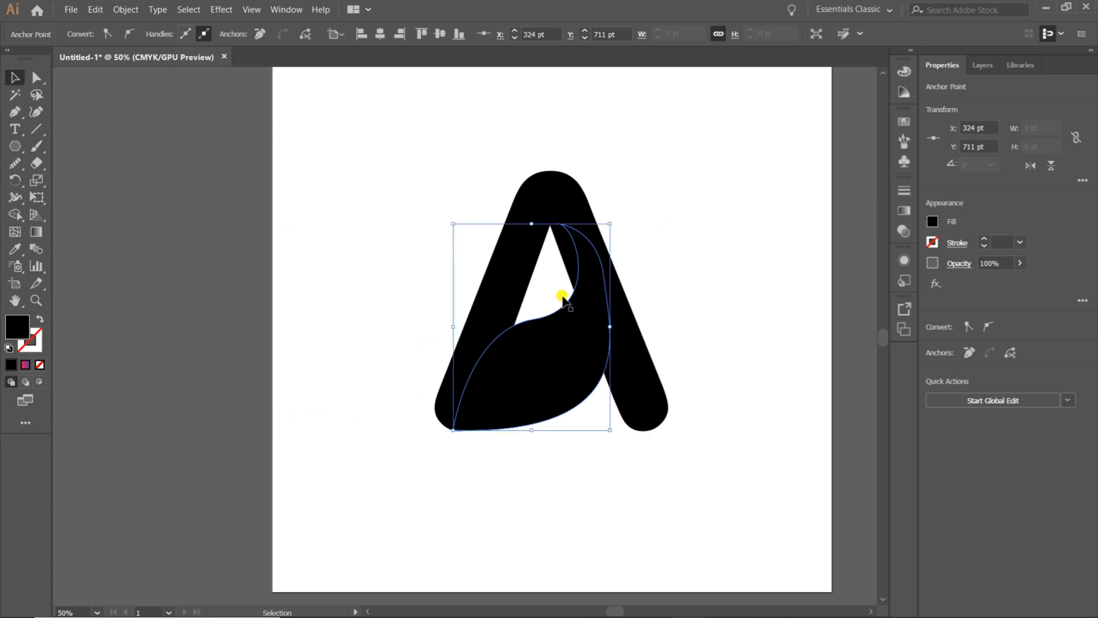
{"action": "left_click", "coordinate": [661, 385]}
{"action": "left_click", "coordinate": [589, 374]}
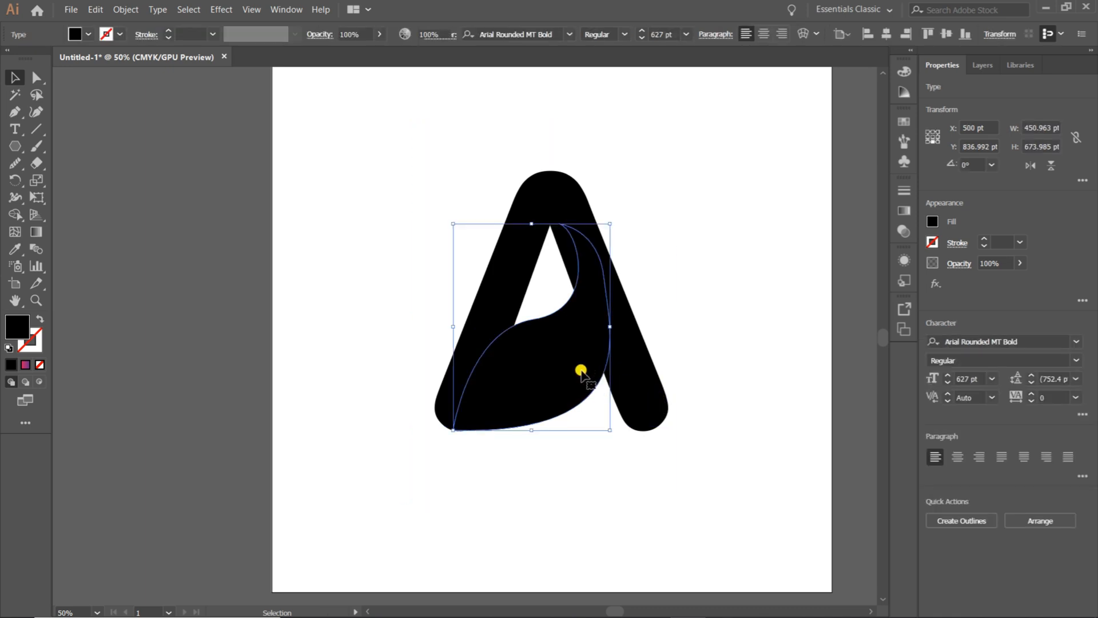
{"action": "left_click", "coordinate": [933, 221]}
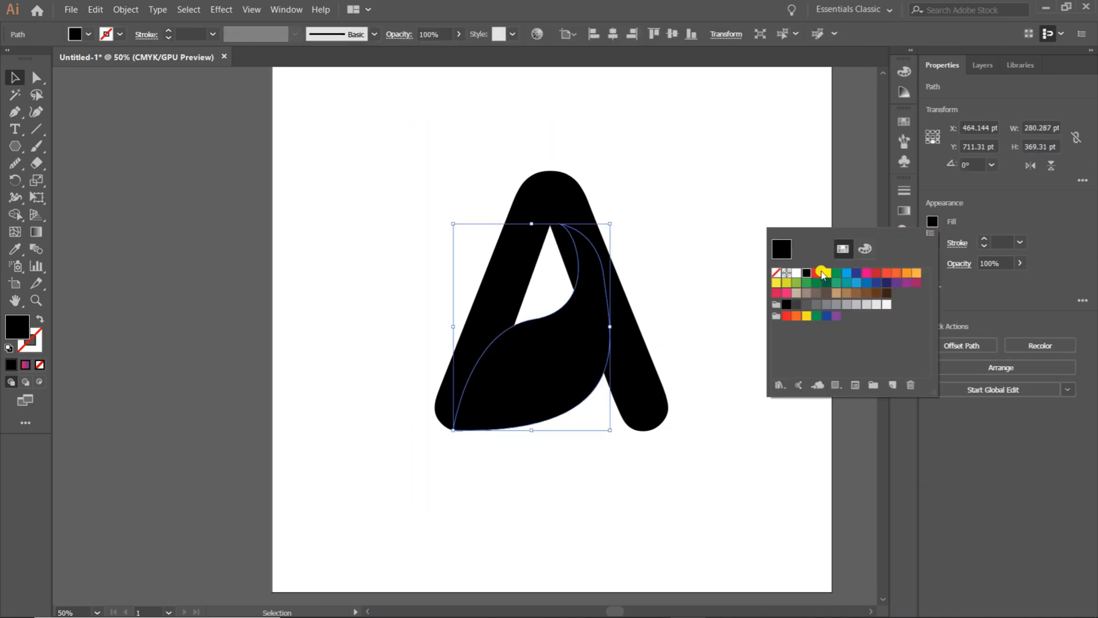
{"action": "left_click", "coordinate": [777, 272]}
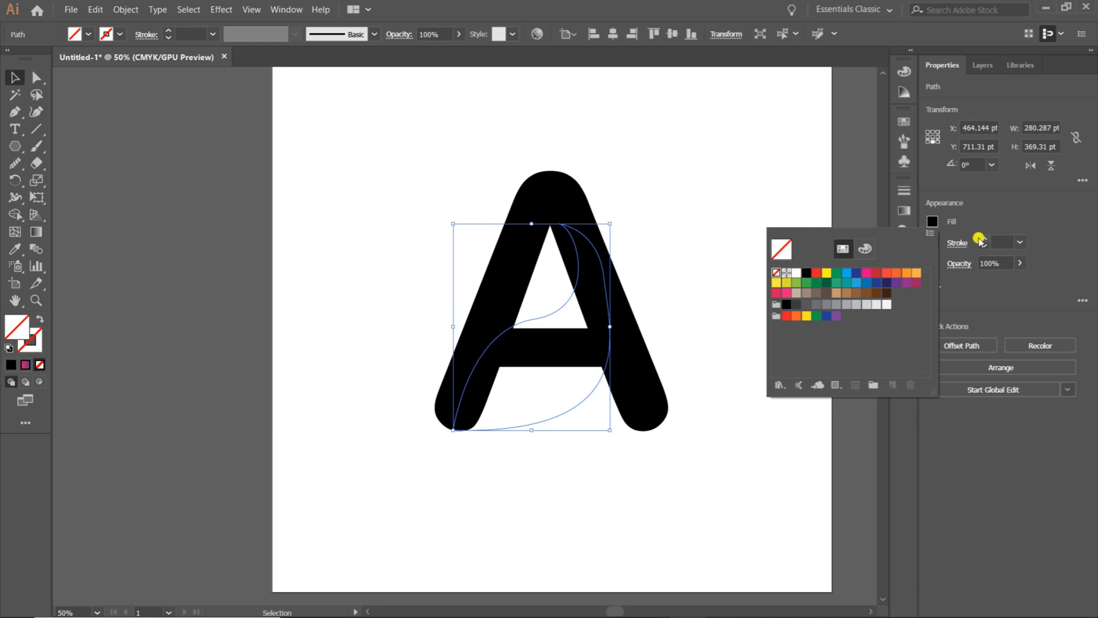
{"action": "left_click", "coordinate": [983, 241]}
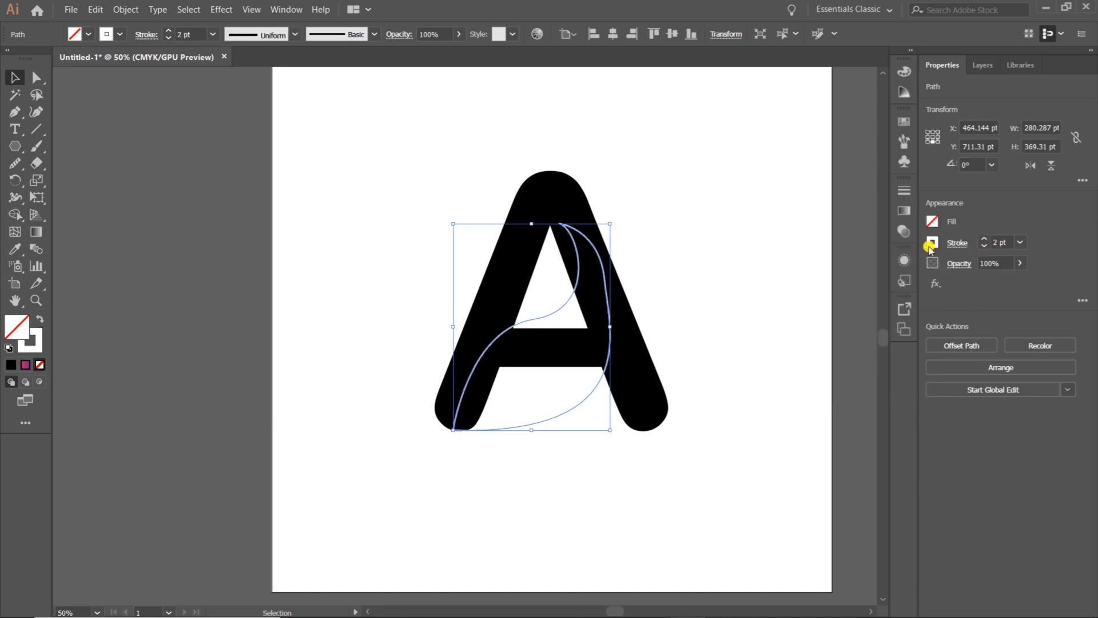
{"action": "left_click", "coordinate": [981, 240]}
{"action": "left_click", "coordinate": [981, 240]}
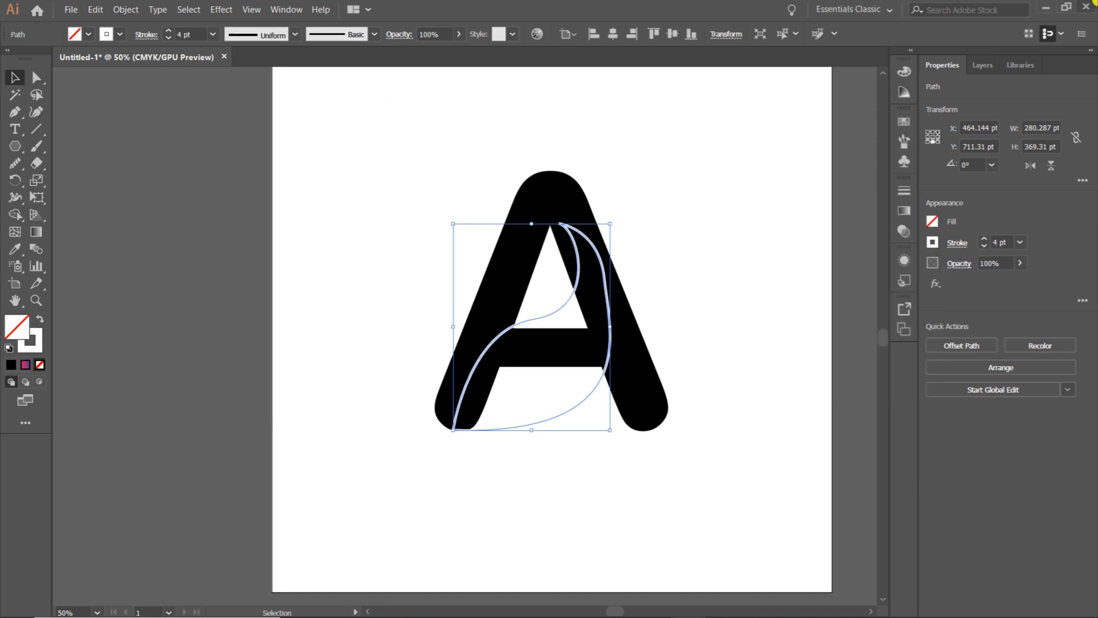
{"action": "left_click", "coordinate": [170, 268]}
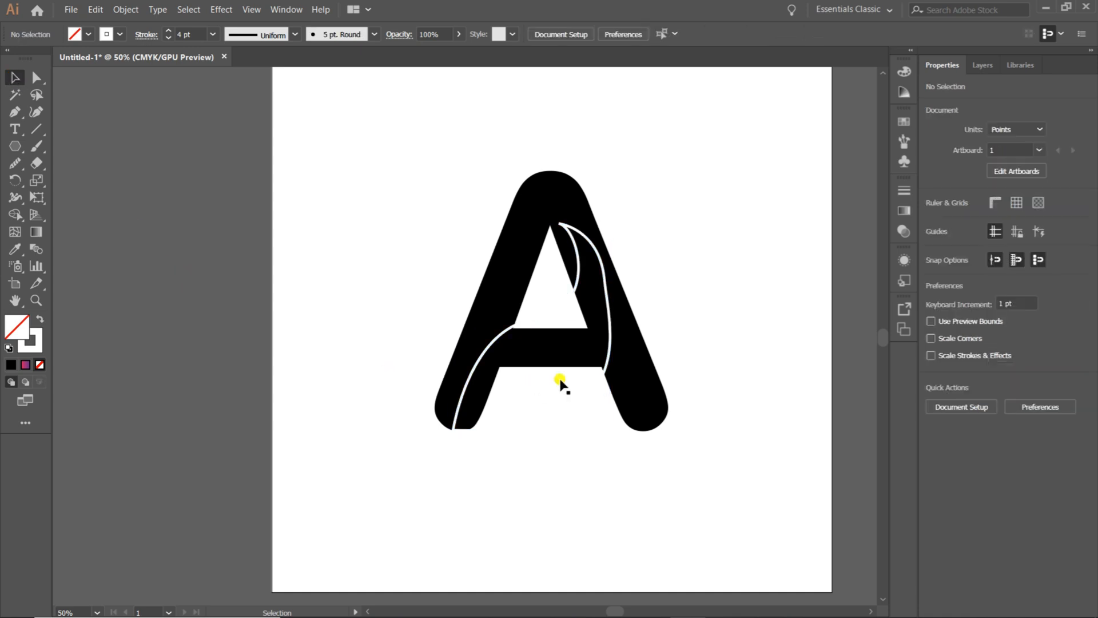
Step: Fill the leaf shape with the light green swatch
{"action": "left_click", "coordinate": [605, 364]}
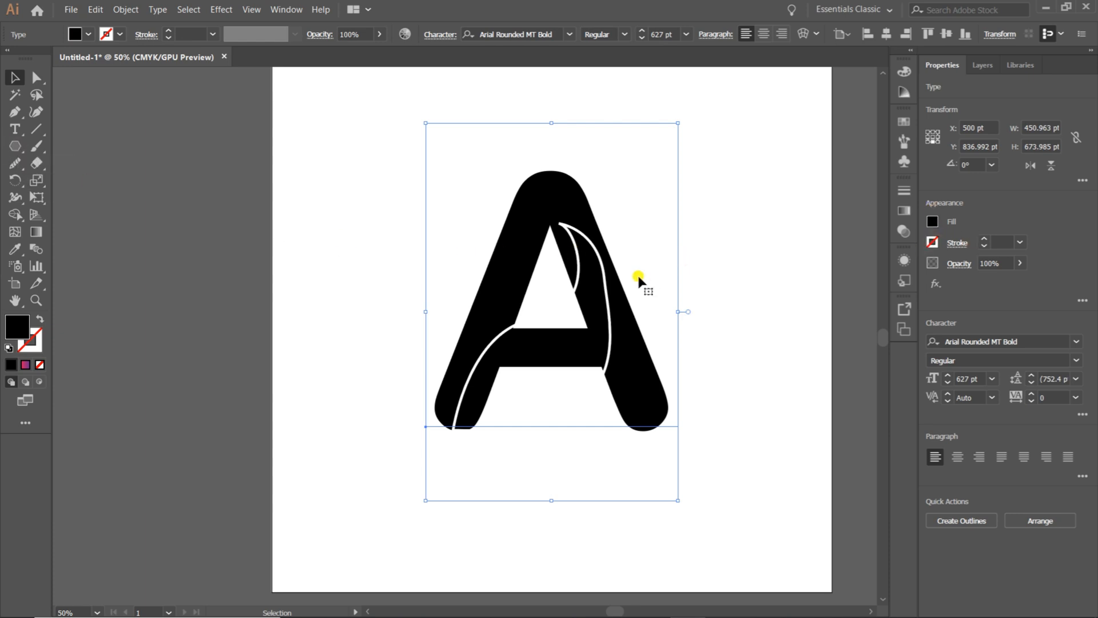
{"action": "left_click", "coordinate": [608, 290]}
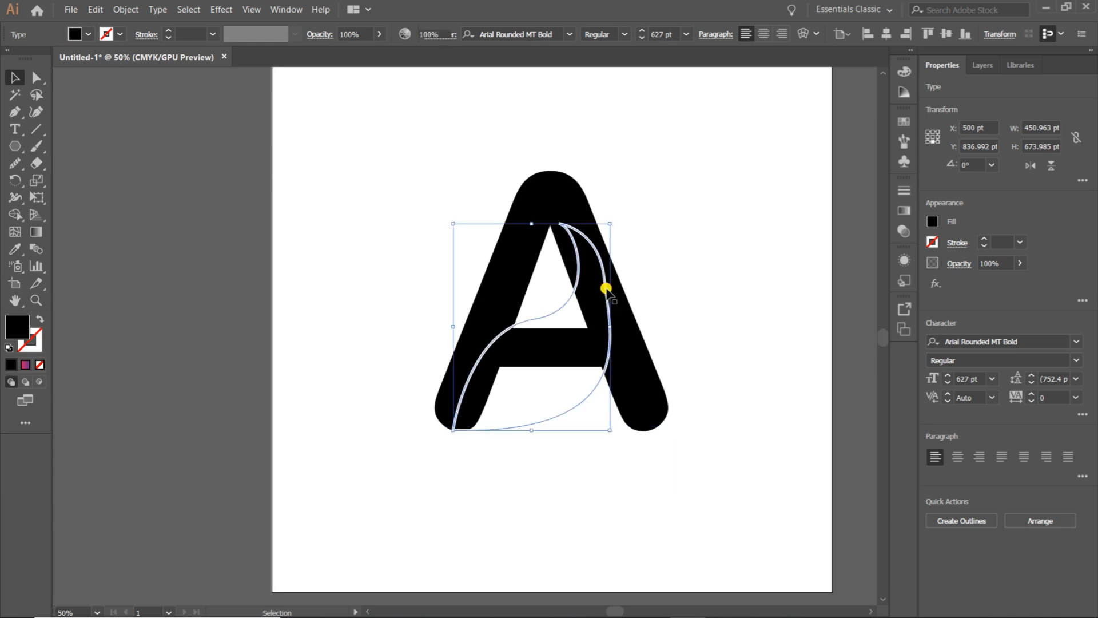
{"action": "left_click", "coordinate": [933, 222]}
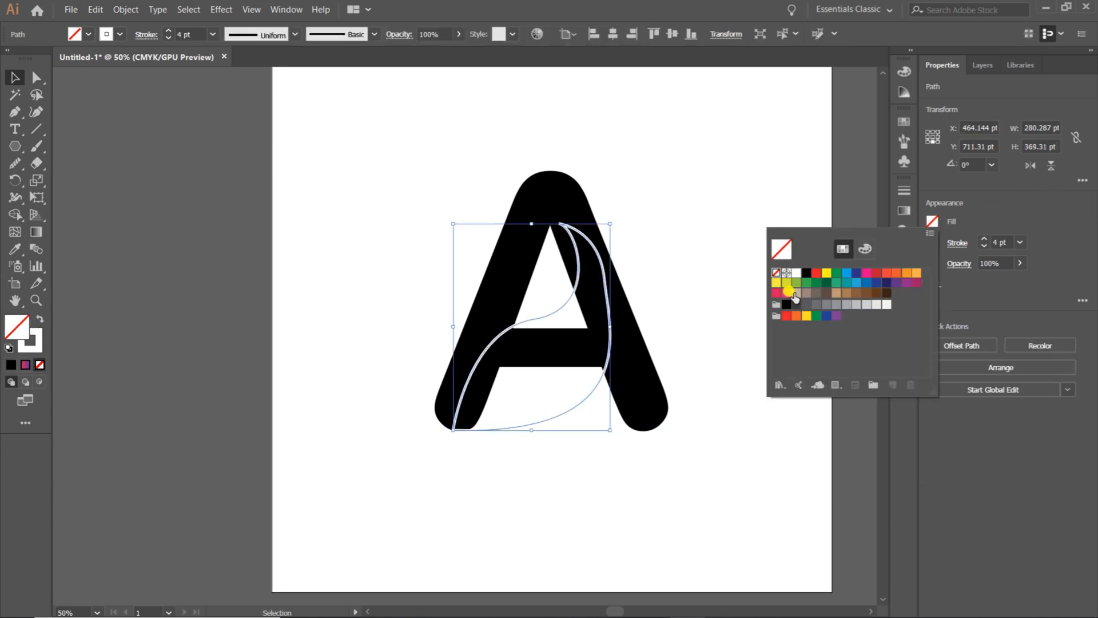
{"action": "left_click", "coordinate": [796, 283]}
Step: Smooth the leaf's outer curve and inner bend with the Smooth tool
{"action": "left_click", "coordinate": [13, 73]}
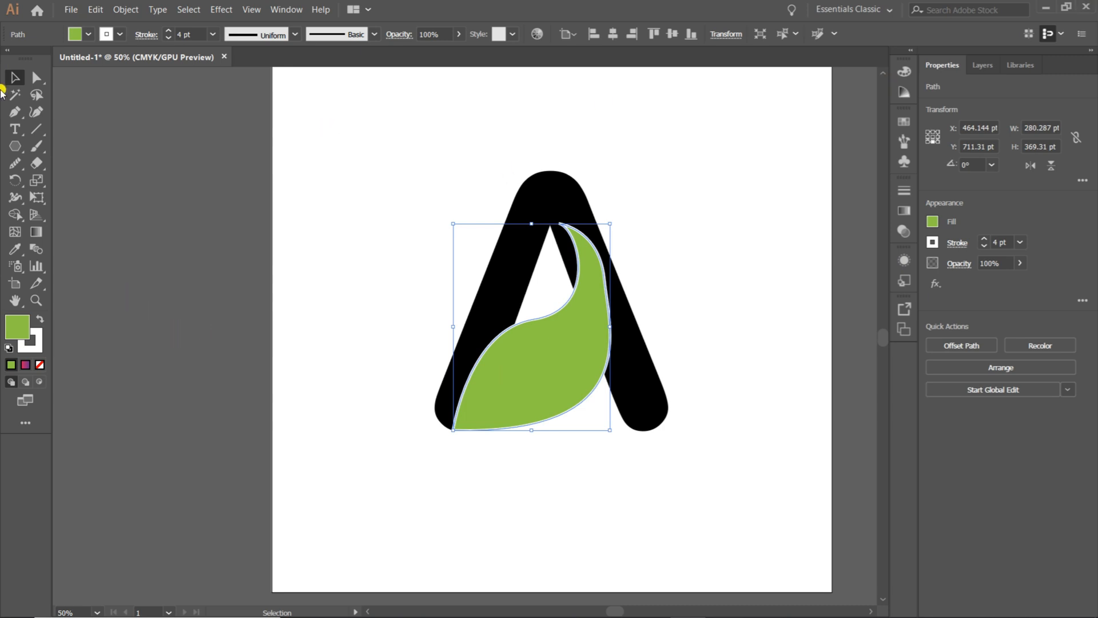
{"action": "left_click", "coordinate": [18, 164]}
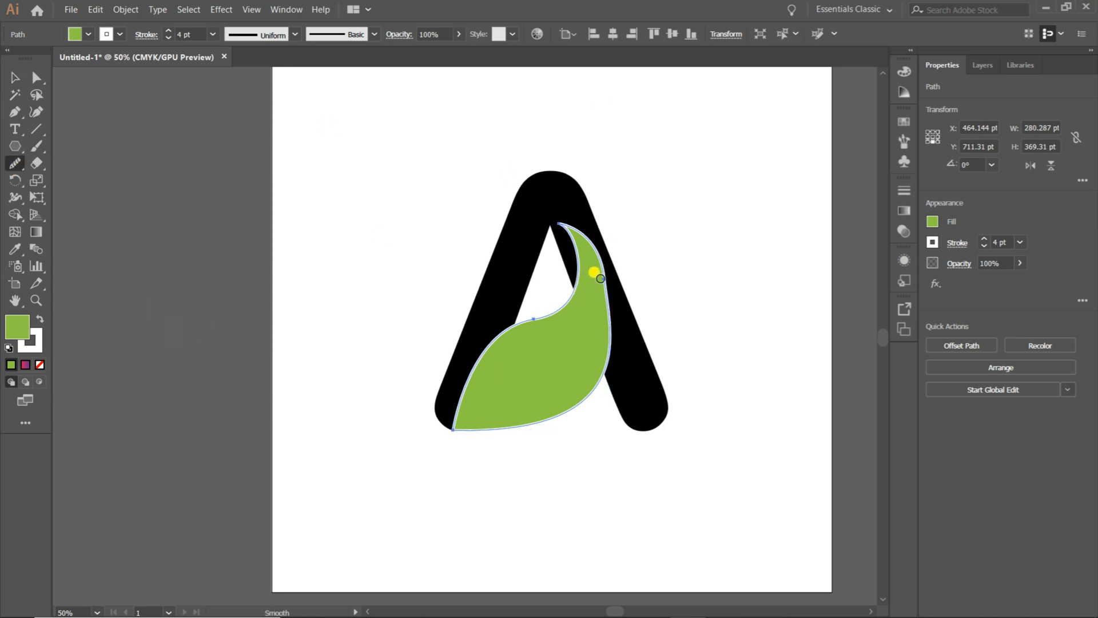
{"action": "mouse_move", "coordinate": [601, 278]}
{"action": "left_mouse_down"}
{"action": "mouse_move", "coordinate": [600, 305]}
{"action": "mouse_move", "coordinate": [617, 298]}
{"action": "mouse_move", "coordinate": [622, 362]}
{"action": "mouse_move", "coordinate": [602, 352]}
{"action": "left_mouse_up"}
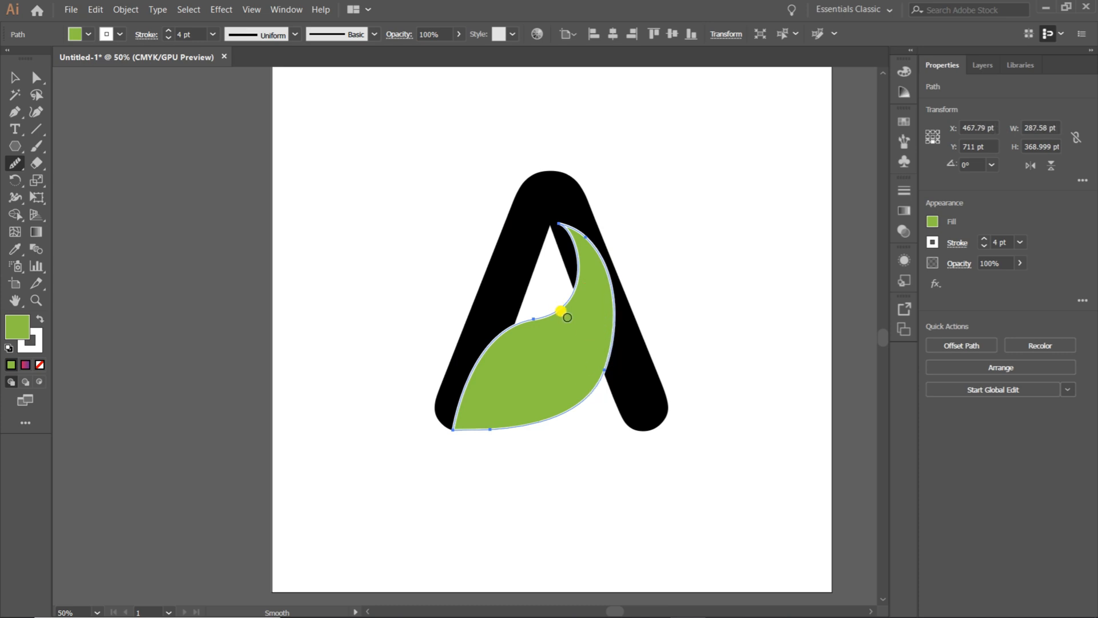
{"action": "left_click_drag", "start_coordinate": [561, 311], "coordinate": [492, 347]}
{"action": "mouse_move", "coordinate": [526, 422]}
{"action": "left_mouse_down"}
{"action": "mouse_move", "coordinate": [466, 431]}
{"action": "mouse_move", "coordinate": [538, 410]}
{"action": "mouse_move", "coordinate": [486, 427]}
{"action": "mouse_move", "coordinate": [592, 369]}
{"action": "mouse_move", "coordinate": [587, 380]}
{"action": "mouse_move", "coordinate": [608, 355]}
{"action": "mouse_move", "coordinate": [604, 299]}
{"action": "left_mouse_up"}
{"action": "left_click_drag", "start_coordinate": [590, 260], "coordinate": [559, 201]}
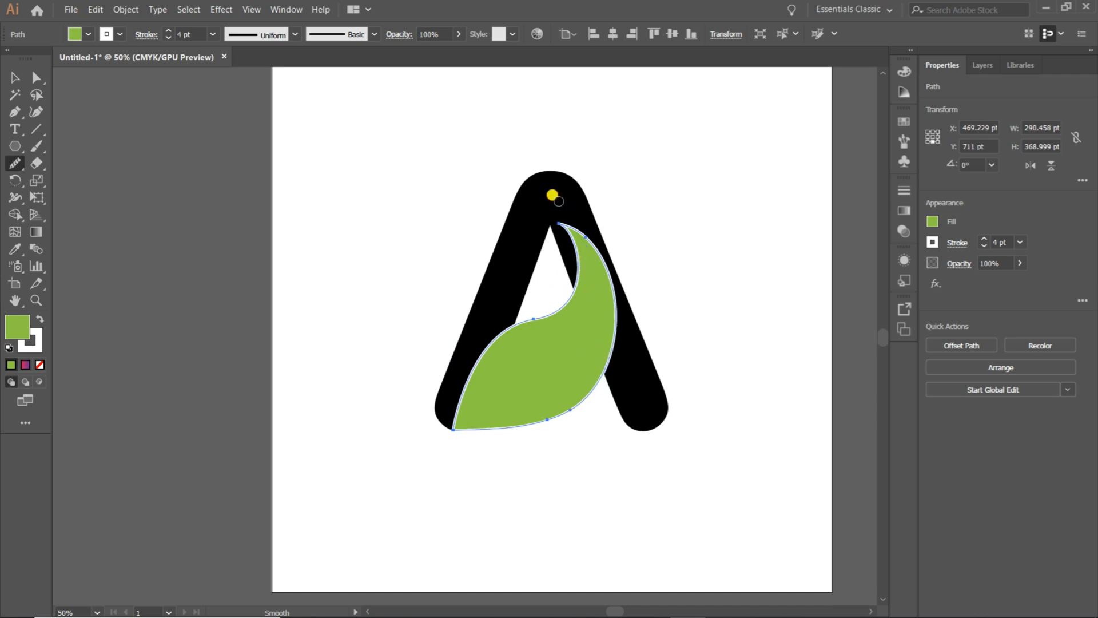
Step: Enlarge the leaf to about 315 by 400 pt and rotate it about 1.85° counterclockwise
{"action": "left_click", "coordinate": [14, 79]}
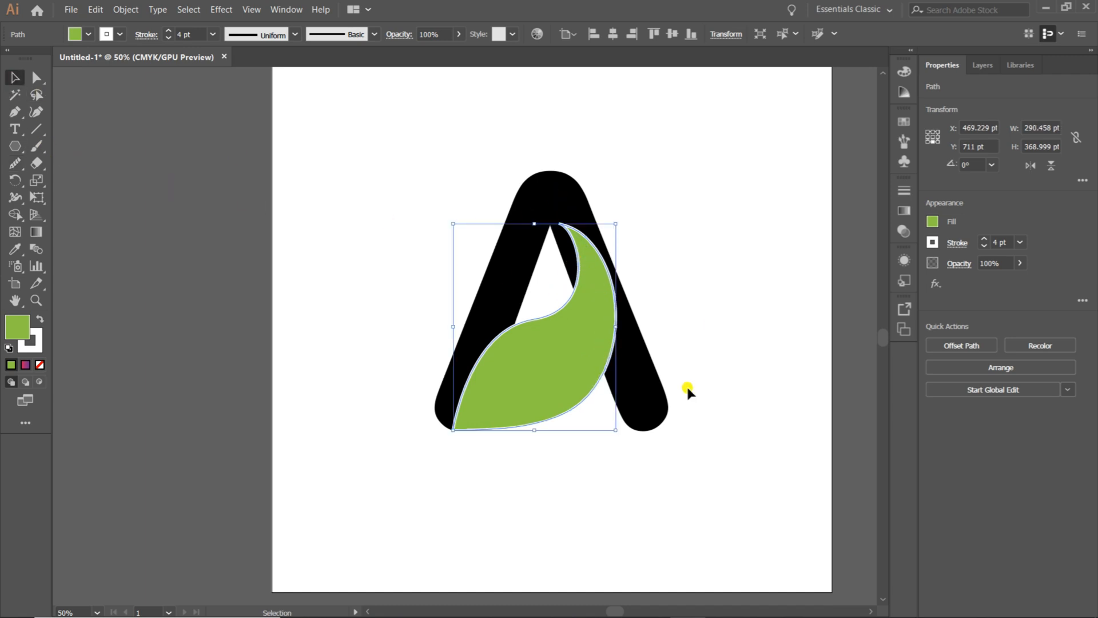
{"action": "left_click_drag", "start_coordinate": [615, 223], "coordinate": [630, 206]}
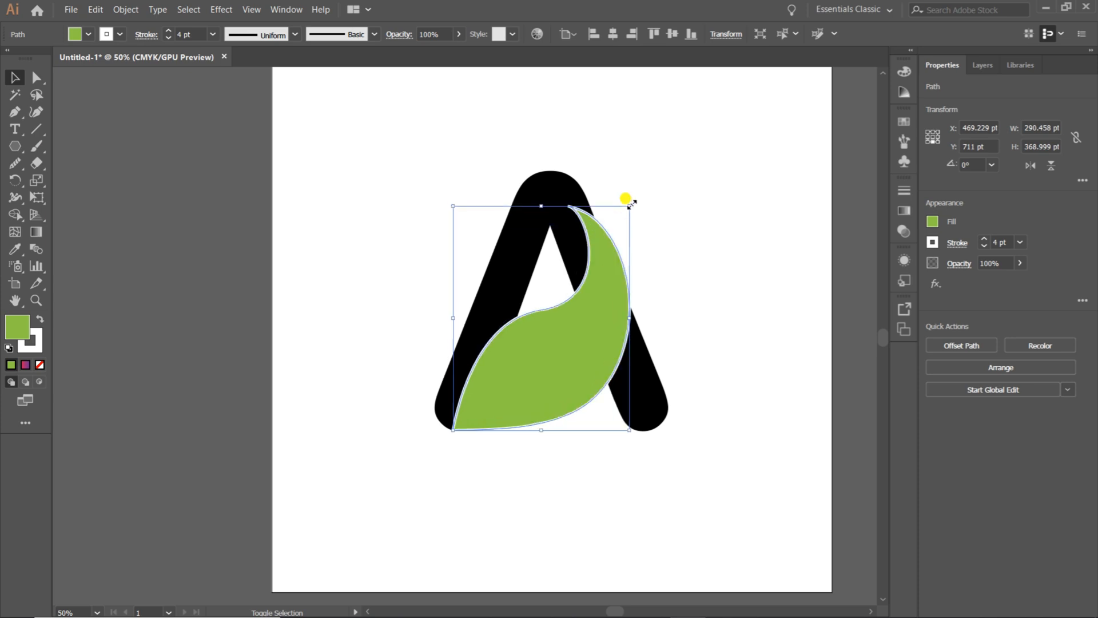
{"action": "mouse_move", "coordinate": [599, 297]}
{"action": "left_mouse_down"}
{"action": "mouse_move", "coordinate": [586, 290]}
{"action": "mouse_move", "coordinate": [597, 295]}
{"action": "left_mouse_up"}
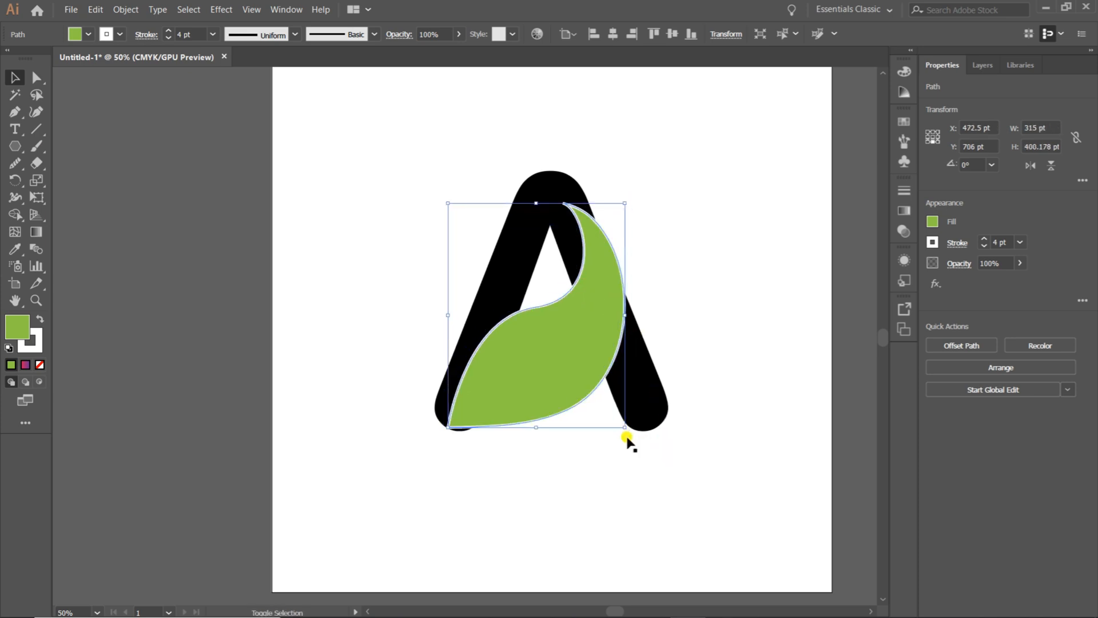
{"action": "mouse_move", "coordinate": [625, 431]}
{"action": "left_mouse_down"}
{"action": "mouse_move", "coordinate": [645, 411]}
{"action": "mouse_move", "coordinate": [642, 385]}
{"action": "mouse_move", "coordinate": [633, 436]}
{"action": "left_mouse_up"}
Step: Move the leaf about 8 pt left and 8 pt up over the letter A
{"action": "left_click", "coordinate": [549, 408]}
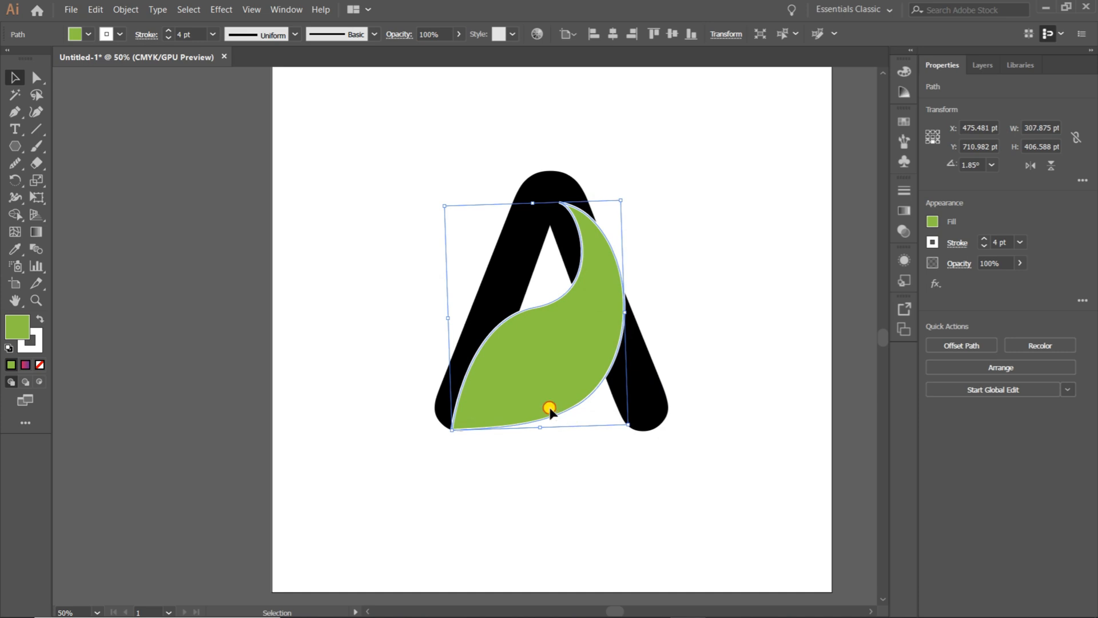
{"action": "left_click_drag", "start_coordinate": [549, 408], "coordinate": [542, 402]}
{"action": "key", "text": "Down"}
{"action": "key", "text": "Down"}
{"action": "key", "text": "Down"}
{"action": "key", "text": "Down"}
{"action": "key", "text": "Down"}
{"action": "key", "text": "Down"}
{"action": "key", "text": "Down"}
{"action": "key", "text": "Down"}
{"action": "key", "text": "Down"}
{"action": "key", "text": "Down"}
{"action": "key", "text": "Down"}
{"action": "key", "text": "Down"}
{"action": "key", "text": "Down"}
{"action": "key", "text": "Down"}
{"action": "key", "text": "Down"}
{"action": "key", "text": "Down"}
{"action": "key", "text": "Down"}
{"action": "key", "text": "Down"}
{"action": "key", "text": "Down"}
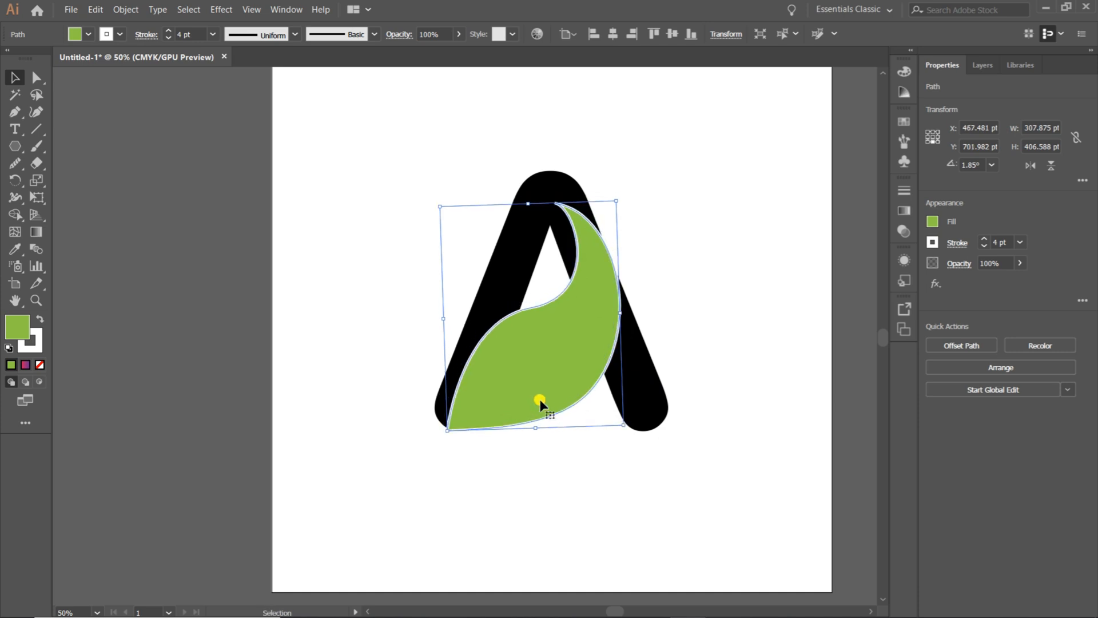
{"action": "key", "text": "Up"}
{"action": "key", "text": "Up"}
{"action": "key", "text": "Up"}
{"action": "key", "text": "Up"}
{"action": "key", "text": "Up"}
{"action": "key", "text": "Up"}
{"action": "key", "text": "Up"}
{"action": "key", "text": "Up"}
{"action": "key", "text": "Up"}
{"action": "key", "text": "Up"}
{"action": "key", "text": "Up"}
{"action": "key", "text": "Up"}
{"action": "key", "text": "Up"}
{"action": "key", "text": "Up"}
{"action": "key", "text": "Up"}
{"action": "key", "text": "Up"}
{"action": "key", "text": "Up"}
{"action": "key", "text": "Up"}
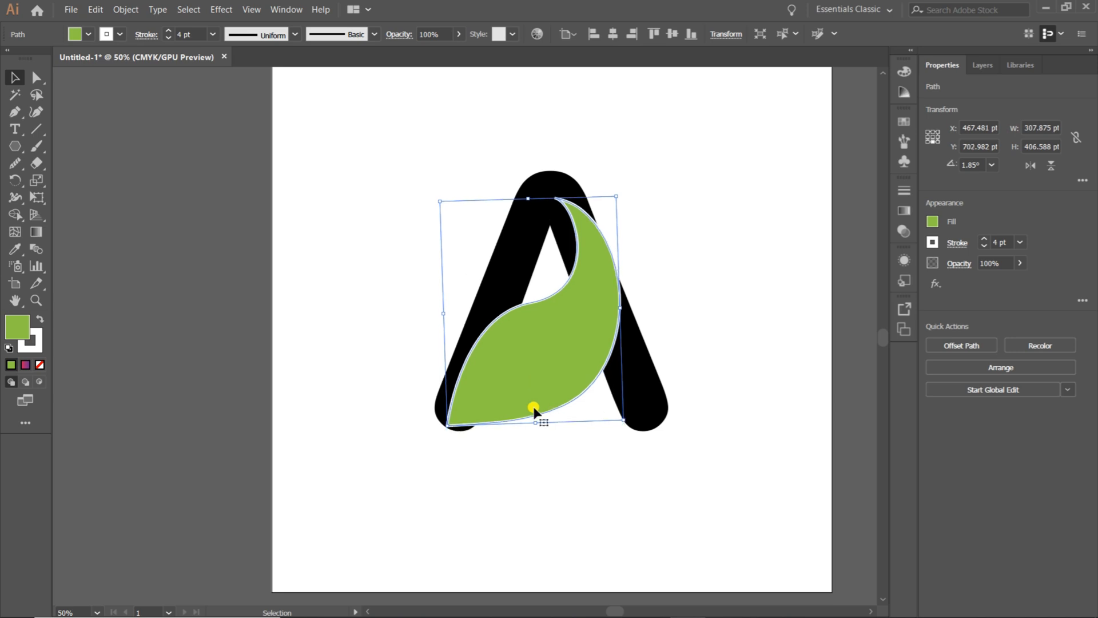
Step: Shift the anchor point on the leaf's lower edge to about X 423 pt, Y 693 pt
{"action": "key", "text": "a"}
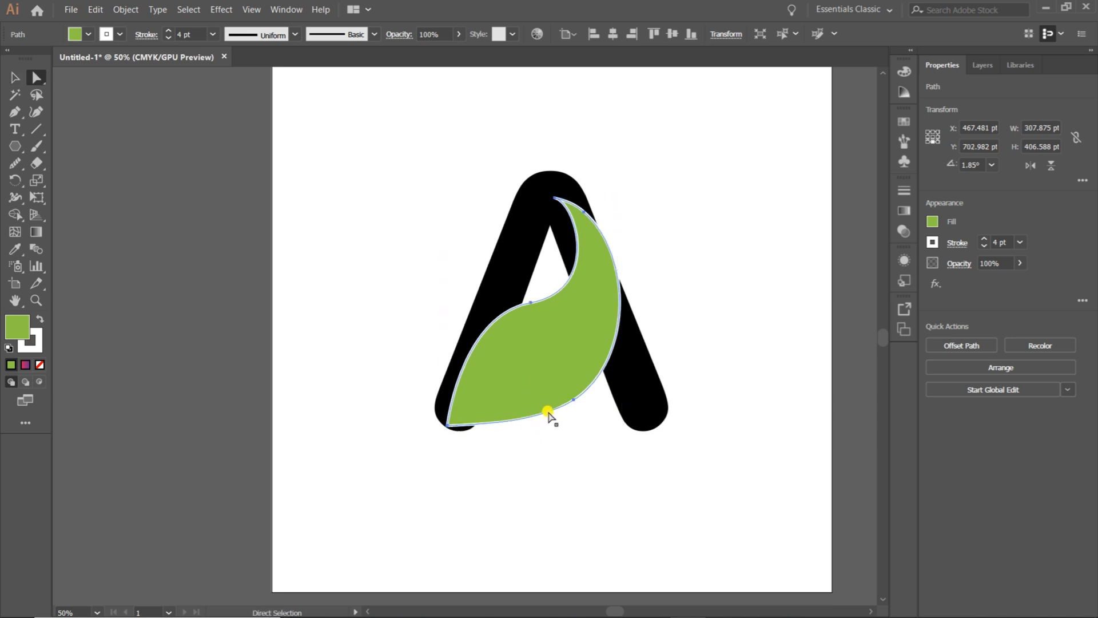
{"action": "left_click_drag", "start_coordinate": [549, 411], "coordinate": [507, 425]}
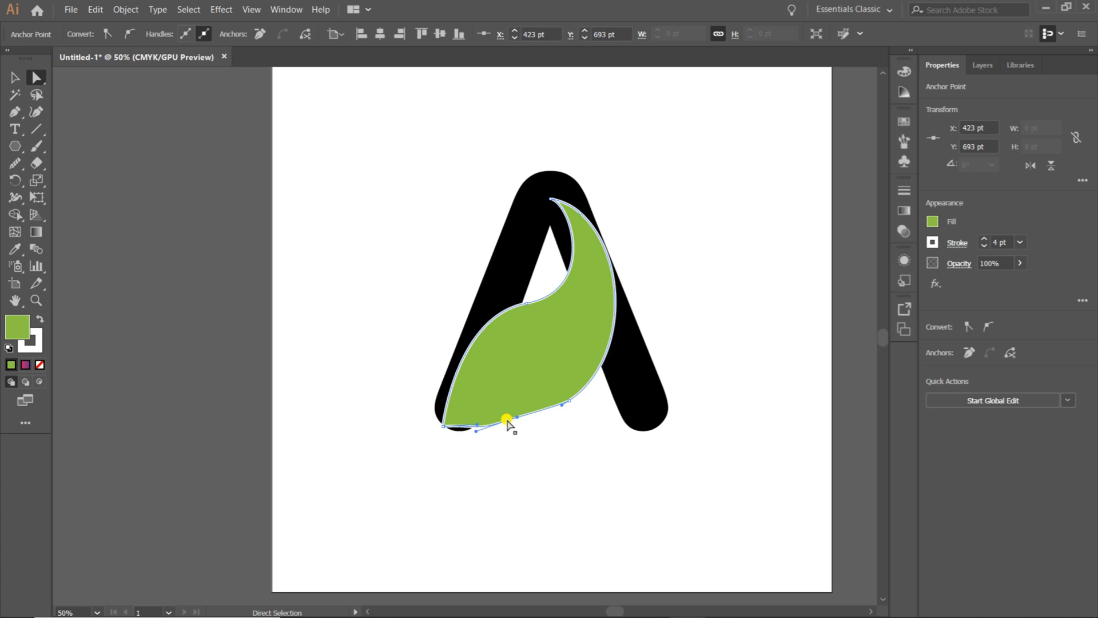
Step: Add an anchor point on the leaf's lower edge near its base, at about X 342 pt, Y 704 pt
{"action": "key", "text": "plus"}
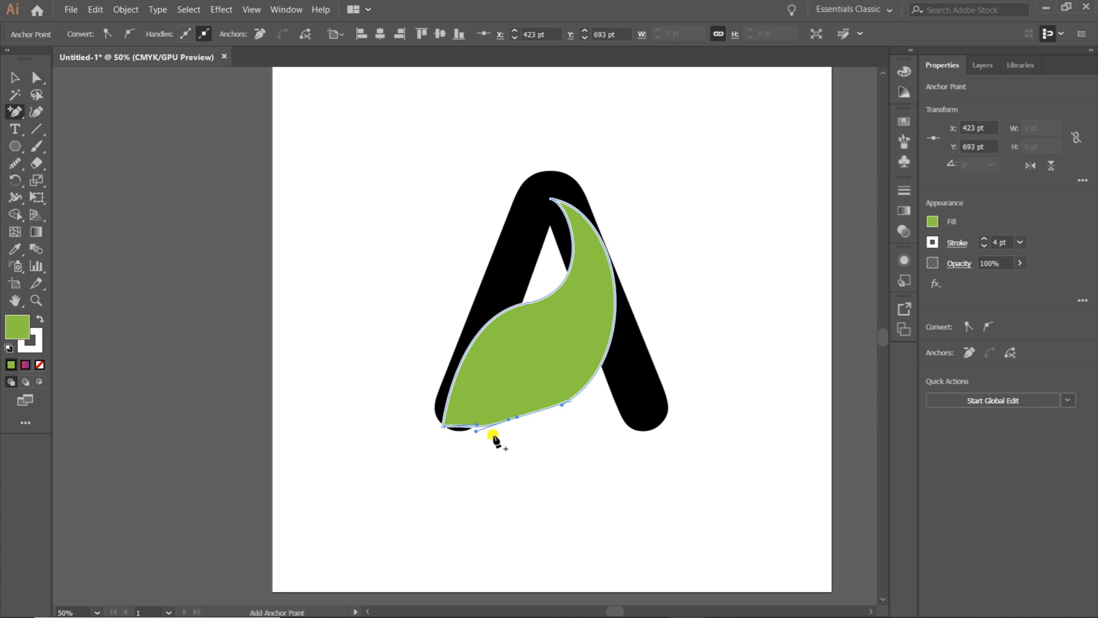
{"action": "left_click", "coordinate": [461, 426]}
{"action": "left_click", "coordinate": [656, 336]}
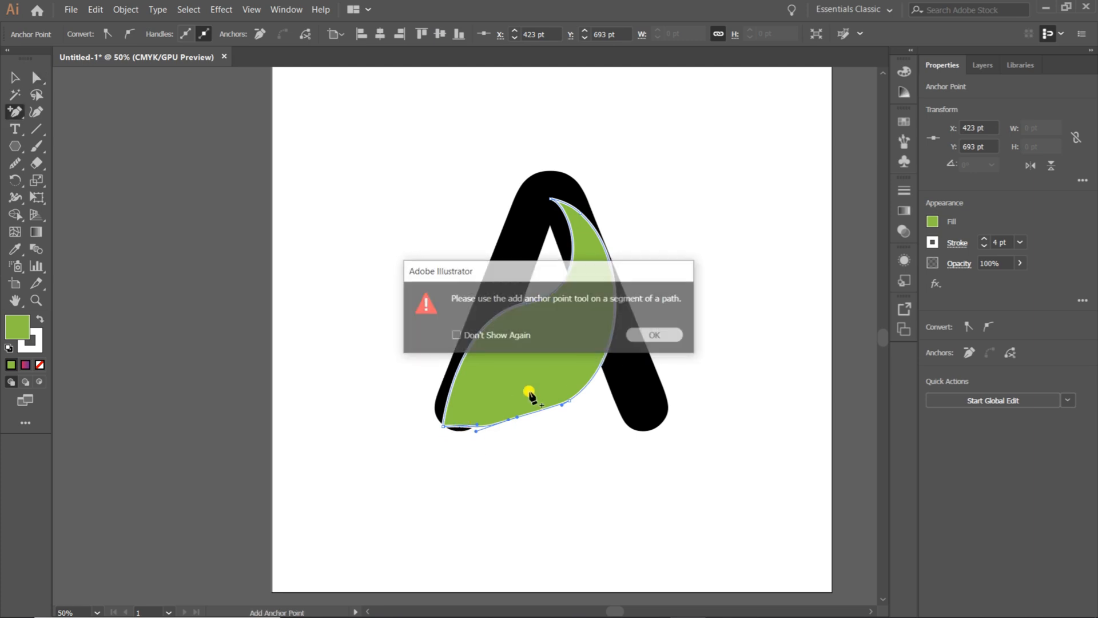
{"action": "left_click", "coordinate": [464, 427]}
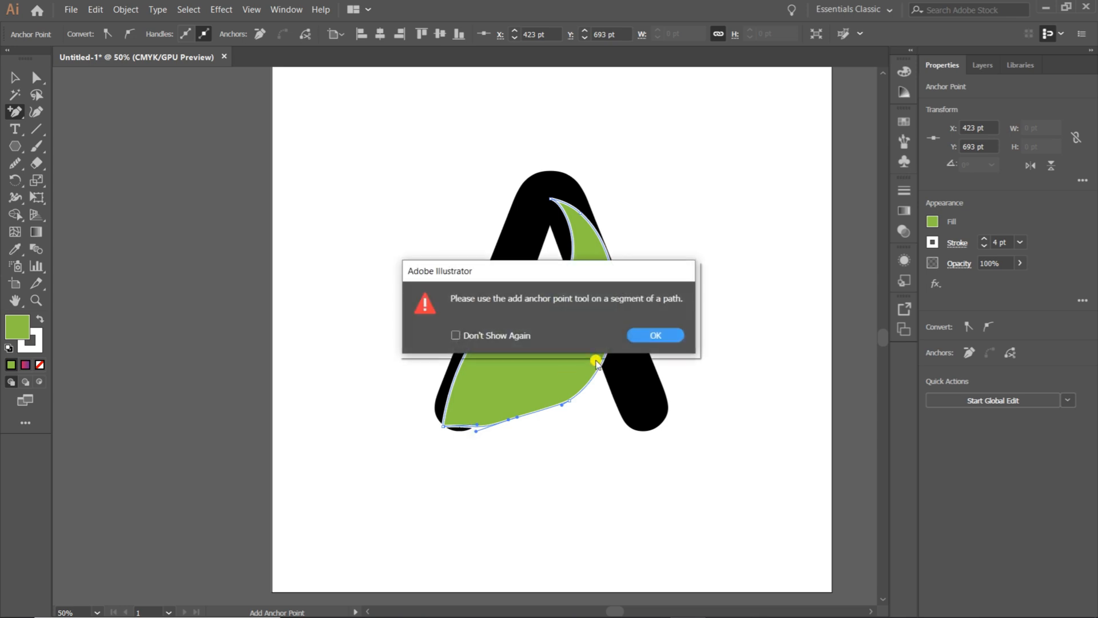
{"action": "left_click", "coordinate": [653, 335]}
{"action": "key", "text": "ctrl+plus"}
{"action": "key", "text": "ctrl+plus"}
{"action": "key", "text": "ctrl+plus"}
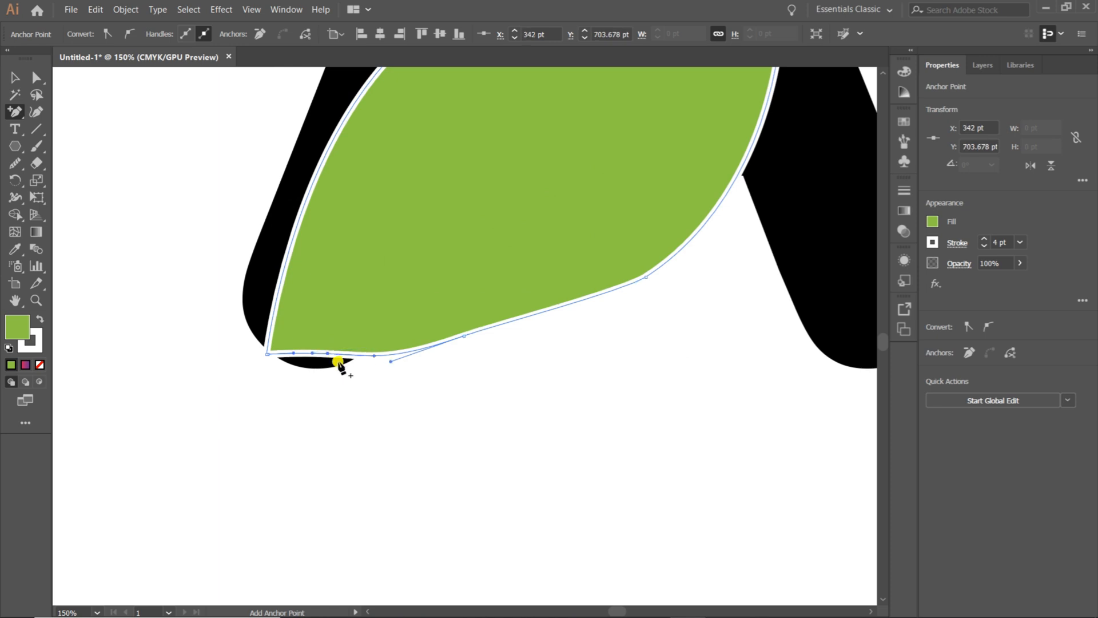
{"action": "left_click", "coordinate": [327, 354]}
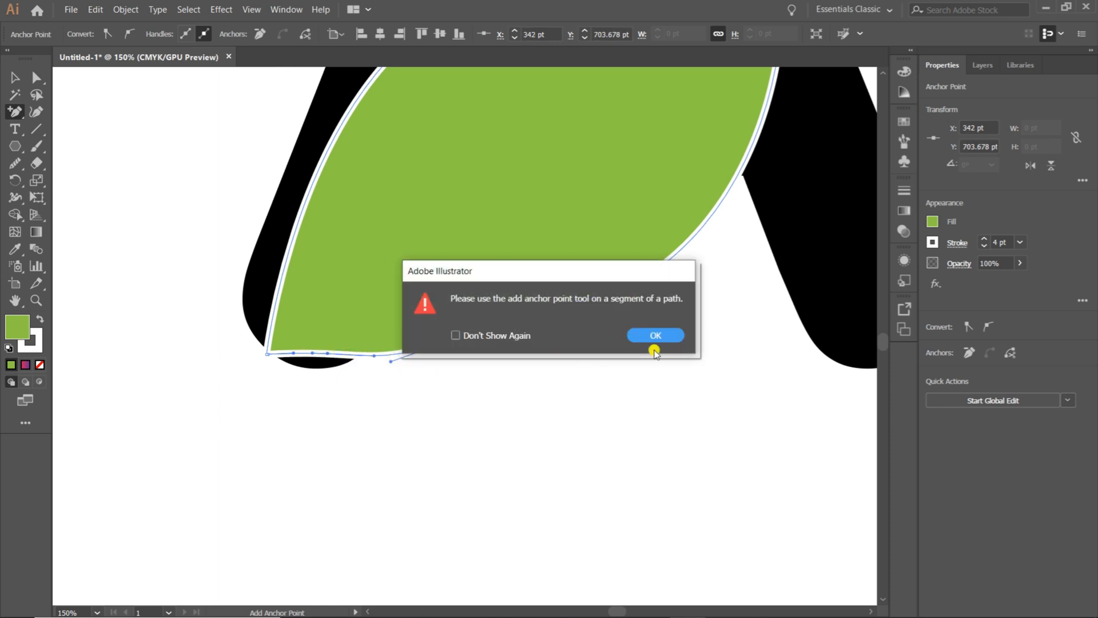
{"action": "left_click", "coordinate": [664, 336]}
Step: Lower the new edge anchor to Y 711 pt and shift the leaf's base corner anchor to X 306 pt, Y 702 pt
{"action": "key", "text": "a"}
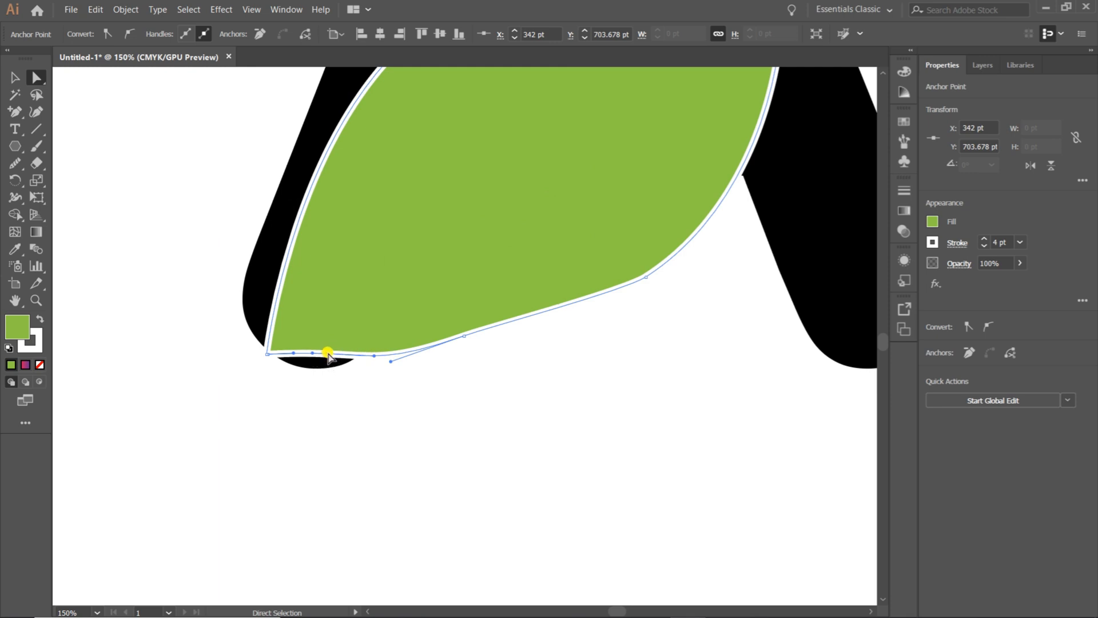
{"action": "left_click_drag", "start_coordinate": [327, 353], "coordinate": [322, 367]}
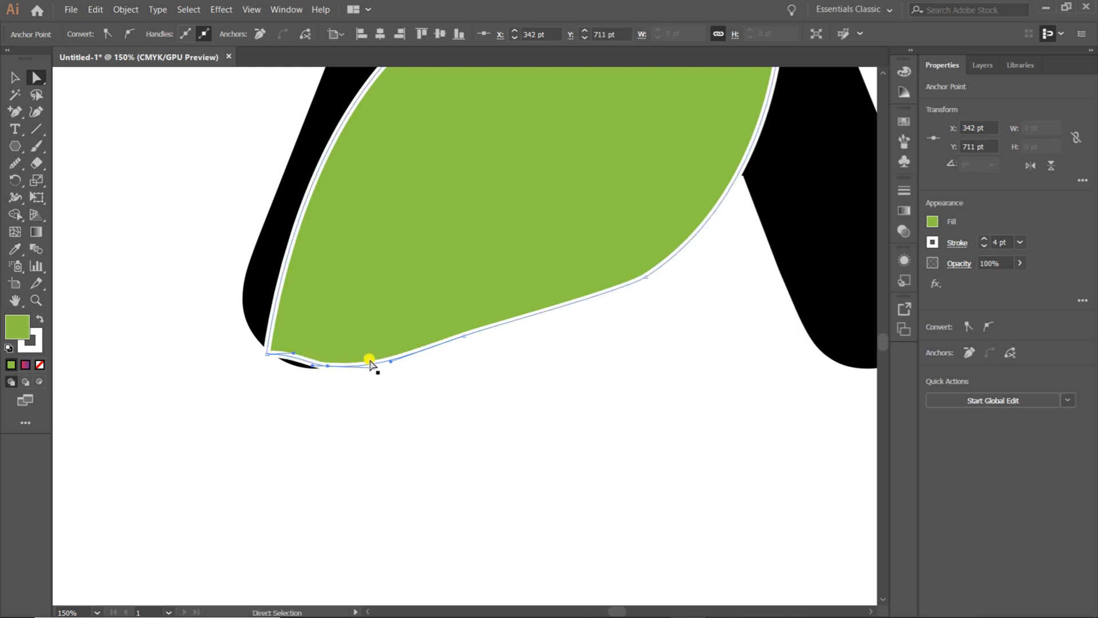
{"action": "left_click", "coordinate": [267, 352]}
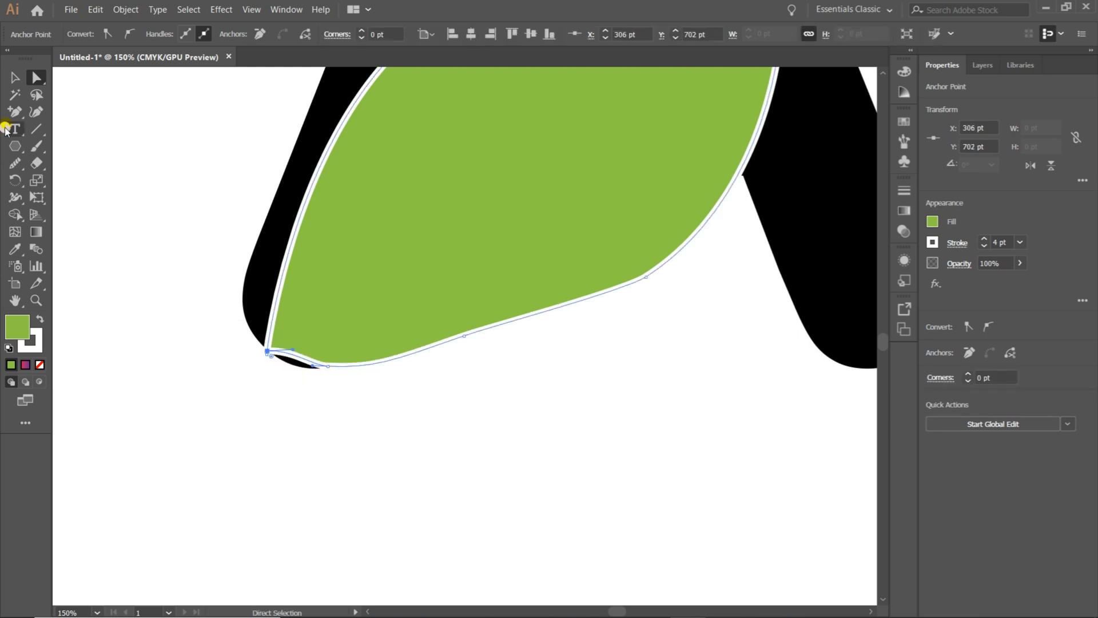
Step: Smooth the leaf's base corner, lower edge, outer curve and inner bend with the Smooth tool
{"action": "left_click", "coordinate": [15, 163]}
{"action": "left_click_drag", "start_coordinate": [309, 365], "coordinate": [353, 368]}
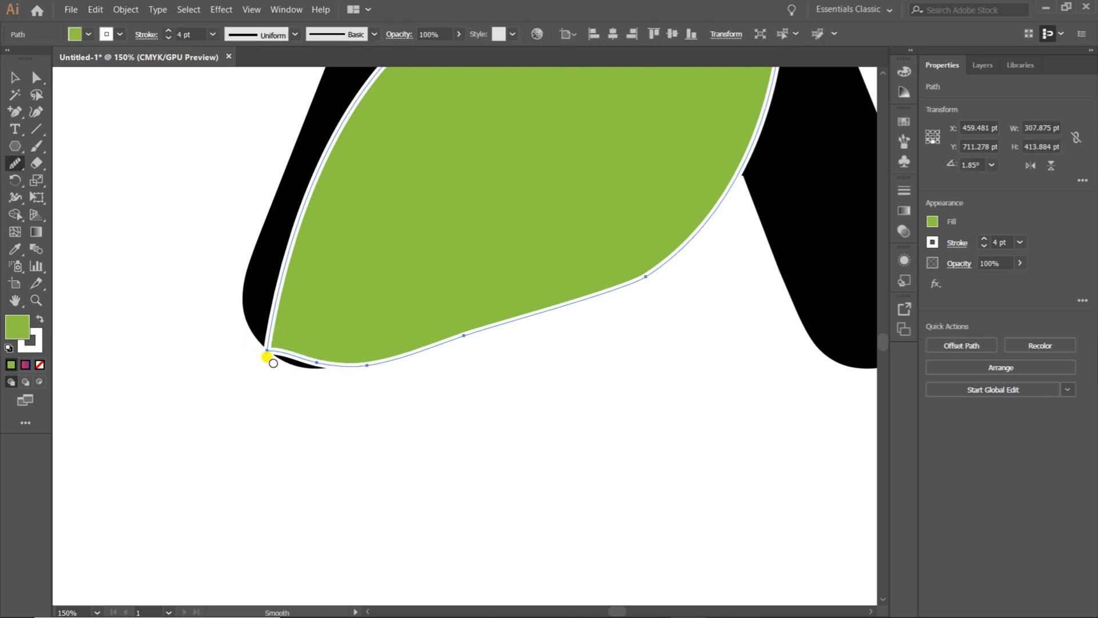
{"action": "mouse_move", "coordinate": [273, 363]}
{"action": "left_mouse_down"}
{"action": "mouse_move", "coordinate": [309, 392]}
{"action": "mouse_move", "coordinate": [365, 379]}
{"action": "mouse_move", "coordinate": [395, 345]}
{"action": "mouse_move", "coordinate": [519, 292]}
{"action": "mouse_move", "coordinate": [451, 326]}
{"action": "mouse_move", "coordinate": [607, 283]}
{"action": "mouse_move", "coordinate": [466, 328]}
{"action": "mouse_move", "coordinate": [515, 307]}
{"action": "mouse_move", "coordinate": [478, 317]}
{"action": "left_mouse_up"}
{"action": "key", "text": "ctrl+minus"}
{"action": "key", "text": "ctrl+minus"}
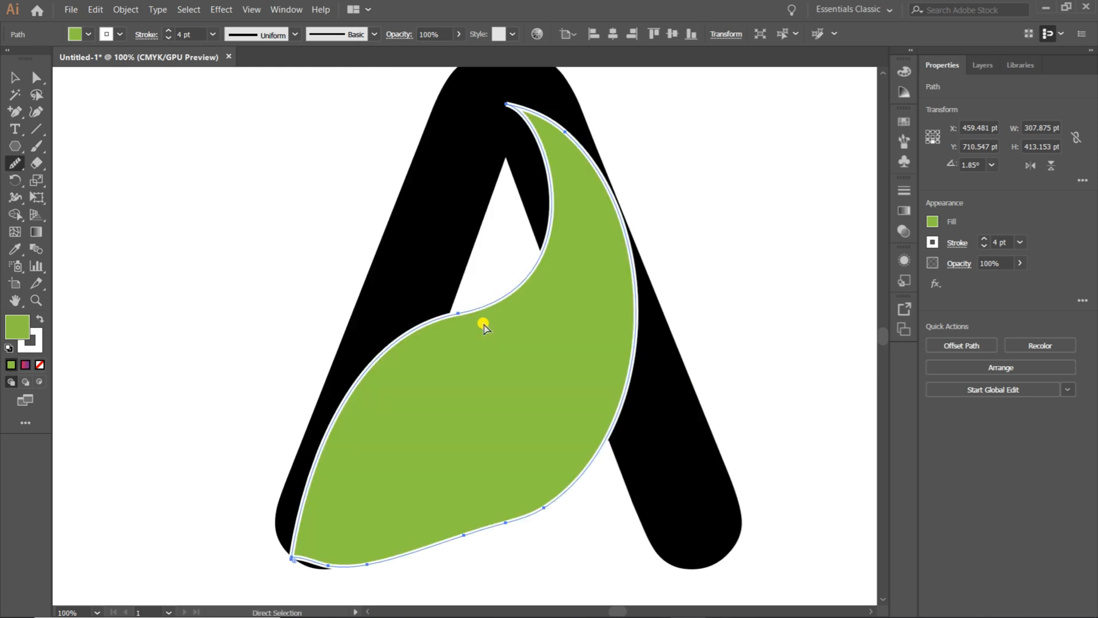
{"action": "mouse_move", "coordinate": [526, 439]}
{"action": "left_mouse_down"}
{"action": "mouse_move", "coordinate": [487, 482]}
{"action": "mouse_move", "coordinate": [314, 493]}
{"action": "mouse_move", "coordinate": [387, 500]}
{"action": "mouse_move", "coordinate": [394, 486]}
{"action": "mouse_move", "coordinate": [301, 478]}
{"action": "mouse_move", "coordinate": [342, 492]}
{"action": "mouse_move", "coordinate": [391, 482]}
{"action": "mouse_move", "coordinate": [324, 479]}
{"action": "mouse_move", "coordinate": [380, 489]}
{"action": "mouse_move", "coordinate": [282, 465]}
{"action": "mouse_move", "coordinate": [331, 470]}
{"action": "mouse_move", "coordinate": [351, 455]}
{"action": "mouse_move", "coordinate": [371, 515]}
{"action": "mouse_move", "coordinate": [345, 464]}
{"action": "mouse_move", "coordinate": [334, 476]}
{"action": "mouse_move", "coordinate": [355, 429]}
{"action": "mouse_move", "coordinate": [389, 483]}
{"action": "mouse_move", "coordinate": [365, 463]}
{"action": "mouse_move", "coordinate": [361, 479]}
{"action": "mouse_move", "coordinate": [523, 441]}
{"action": "left_mouse_up"}
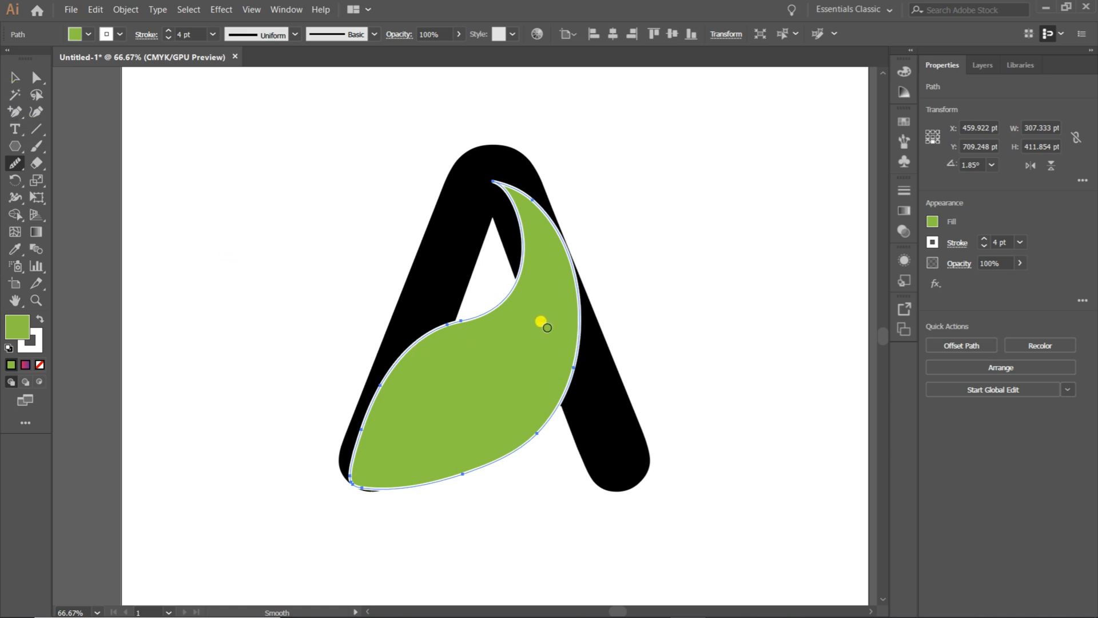
{"action": "mouse_move", "coordinate": [573, 370]}
{"action": "left_mouse_down"}
{"action": "mouse_move", "coordinate": [534, 444]}
{"action": "mouse_move", "coordinate": [552, 388]}
{"action": "mouse_move", "coordinate": [490, 461]}
{"action": "mouse_move", "coordinate": [402, 488]}
{"action": "left_mouse_up"}
{"action": "mouse_move", "coordinate": [479, 331]}
{"action": "left_mouse_down"}
{"action": "mouse_move", "coordinate": [426, 333]}
{"action": "mouse_move", "coordinate": [418, 356]}
{"action": "left_mouse_up"}
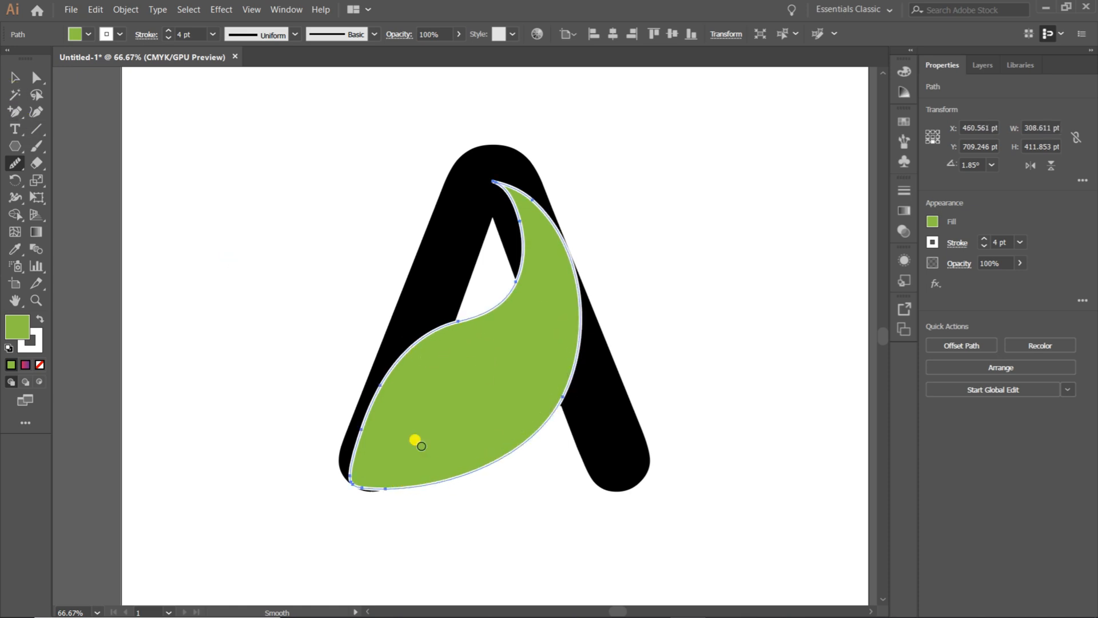
Step: Move the leaf about 9 pt right and 2 pt down over the letter A, then deselect it
{"action": "left_click", "coordinate": [14, 78]}
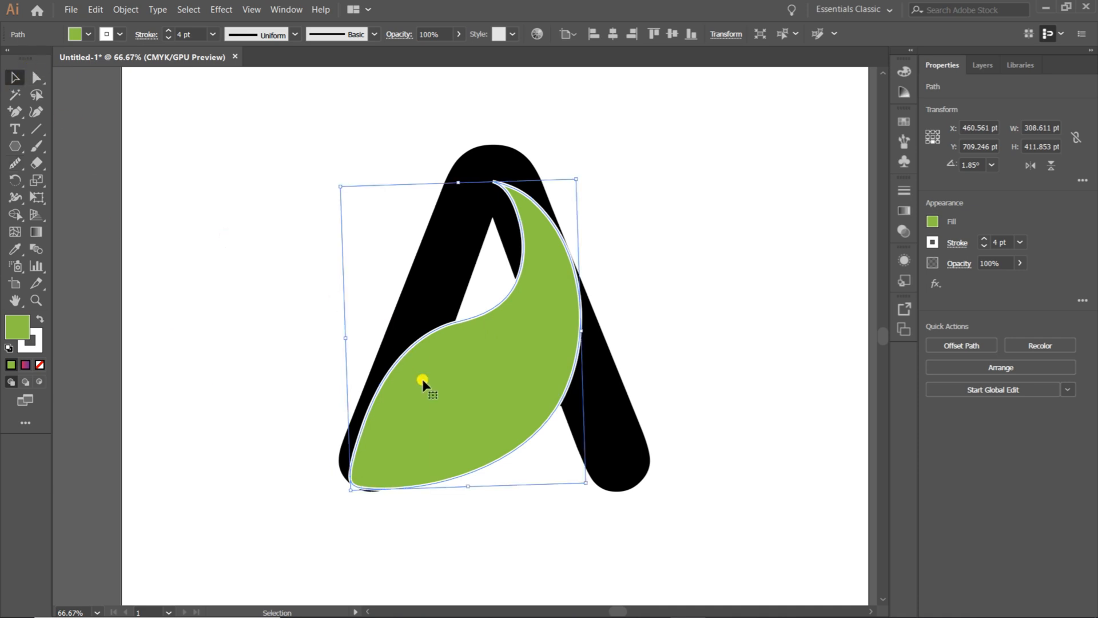
{"action": "left_click_drag", "start_coordinate": [424, 380], "coordinate": [430, 417]}
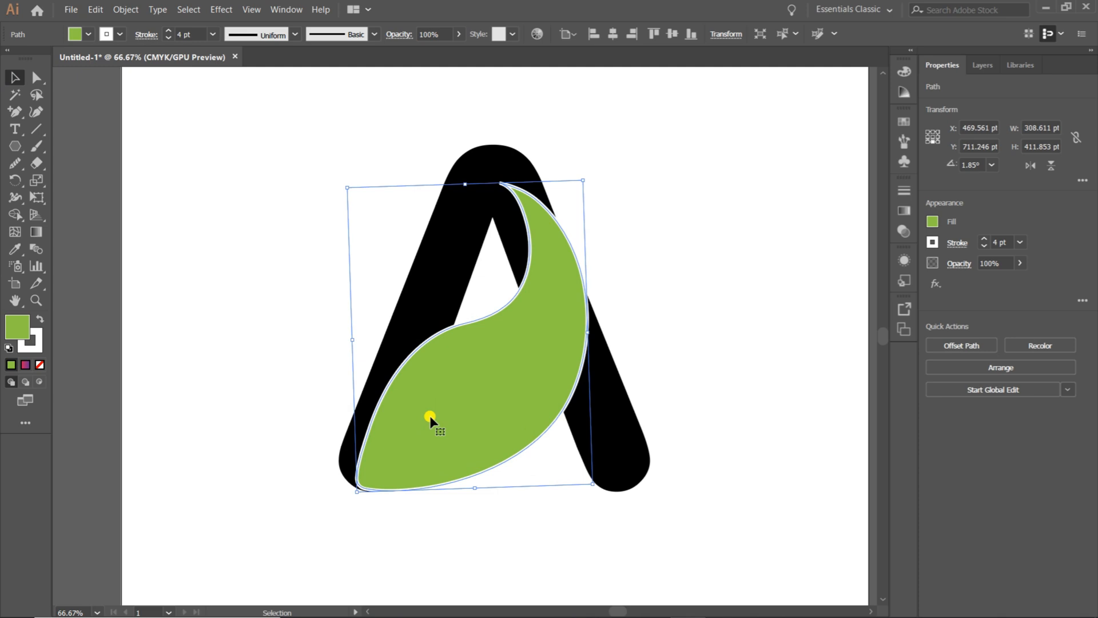
{"action": "left_click", "coordinate": [717, 239]}
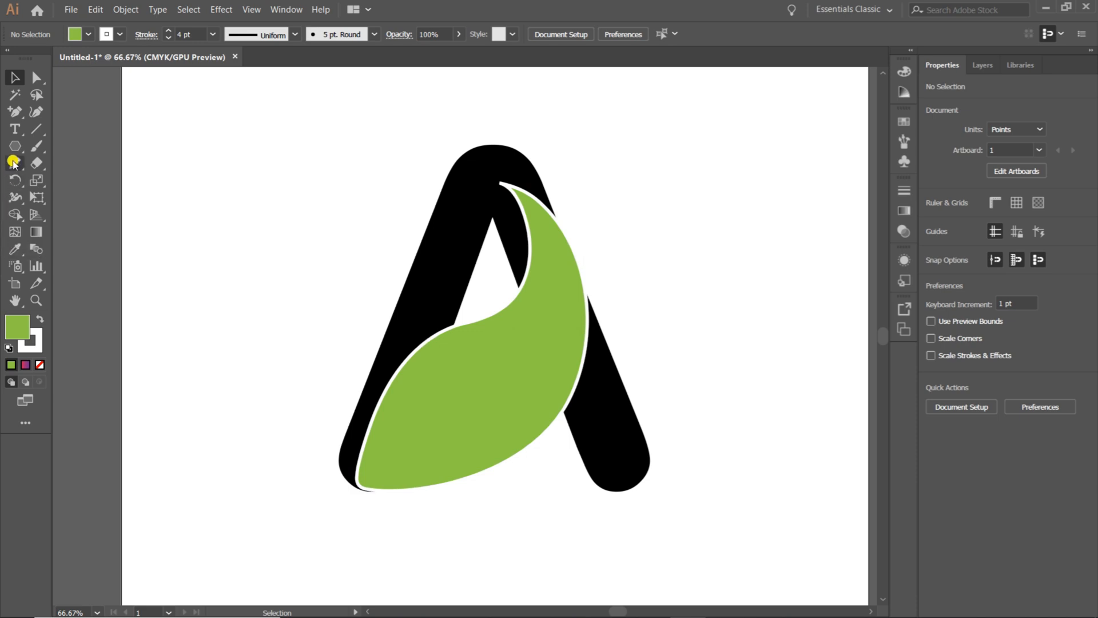
Step: Draw a curved midrib from the leaf's base to near its tip with the Pen tool and remove its fill
{"action": "key", "text": "p"}
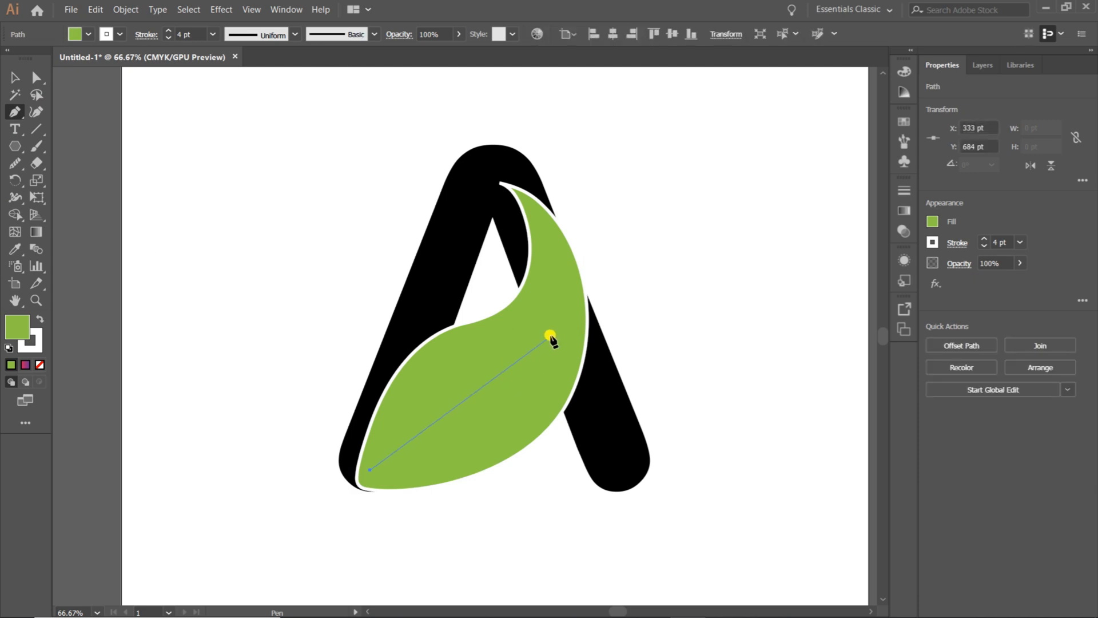
{"action": "left_click_drag", "start_coordinate": [544, 330], "coordinate": [559, 274]}
{"action": "left_click", "coordinate": [539, 221]}
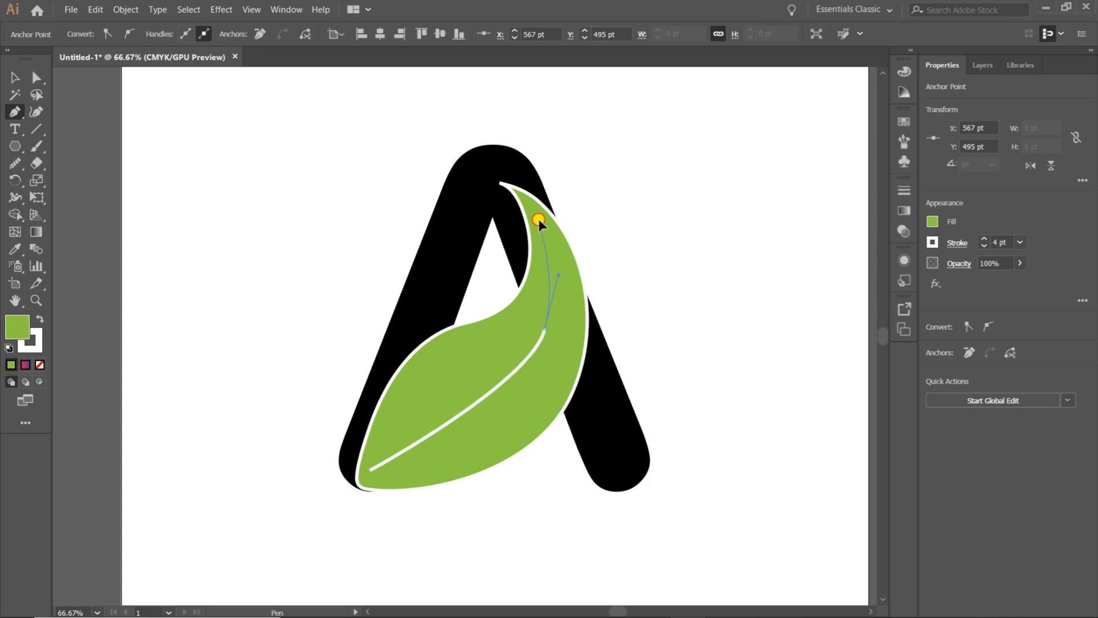
{"action": "left_click_drag", "start_coordinate": [527, 211], "coordinate": [518, 308]}
{"action": "left_click", "coordinate": [939, 220]}
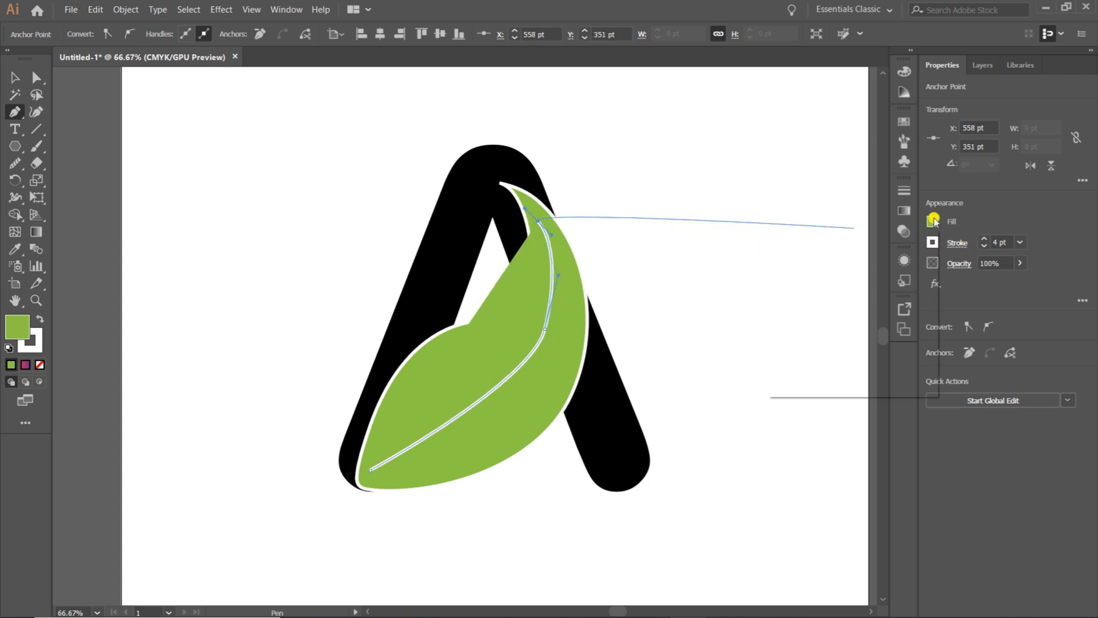
{"action": "left_click", "coordinate": [775, 273]}
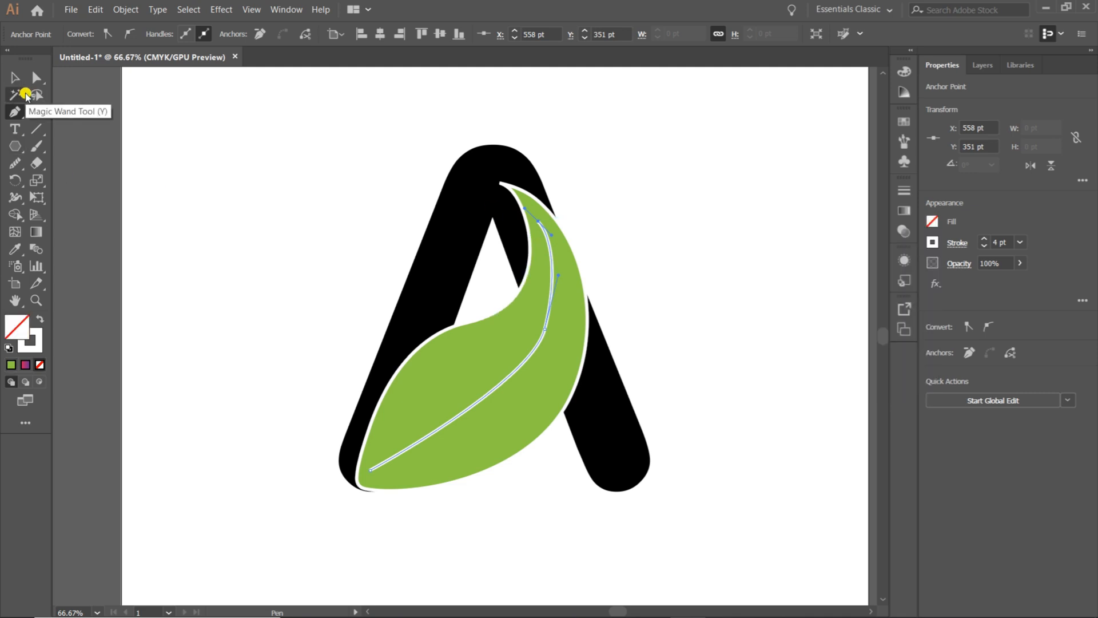
Step: Smooth the bend of the midrib path with the Smooth tool
{"action": "left_click", "coordinate": [15, 165]}
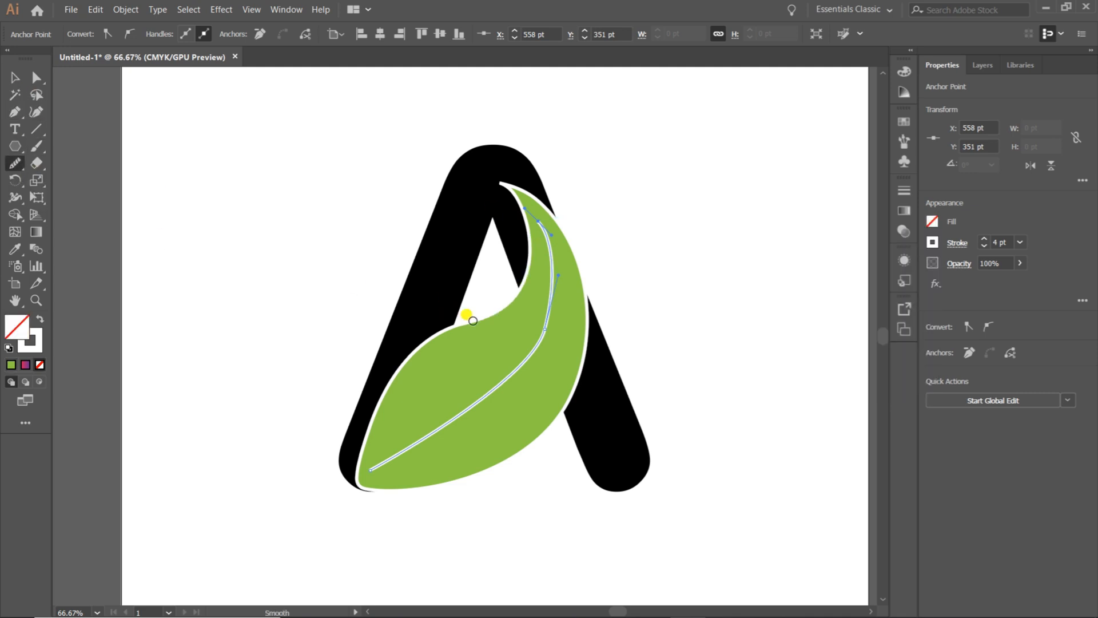
{"action": "left_click_drag", "start_coordinate": [545, 316], "coordinate": [527, 372]}
{"action": "left_click_drag", "start_coordinate": [539, 290], "coordinate": [526, 373]}
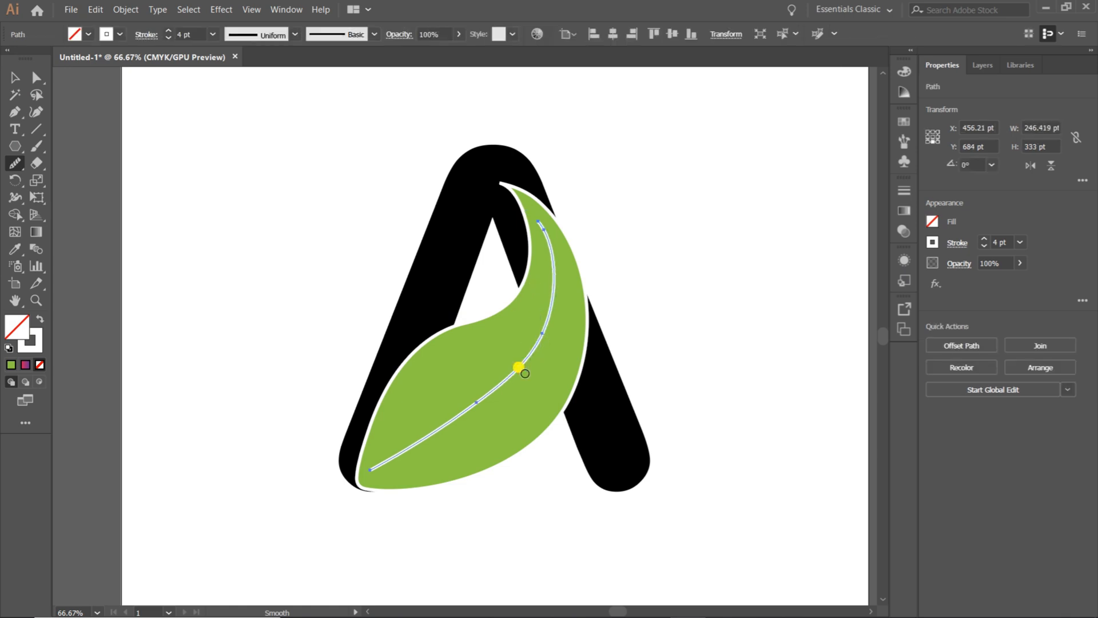
{"action": "mouse_move", "coordinate": [541, 325]}
{"action": "left_mouse_down"}
{"action": "mouse_move", "coordinate": [529, 365]}
{"action": "mouse_move", "coordinate": [529, 338]}
{"action": "mouse_move", "coordinate": [455, 422]}
{"action": "mouse_move", "coordinate": [480, 397]}
{"action": "mouse_move", "coordinate": [468, 414]}
{"action": "mouse_move", "coordinate": [441, 421]}
{"action": "mouse_move", "coordinate": [488, 392]}
{"action": "mouse_move", "coordinate": [448, 417]}
{"action": "left_mouse_up"}
{"action": "left_click_drag", "start_coordinate": [544, 303], "coordinate": [512, 363]}
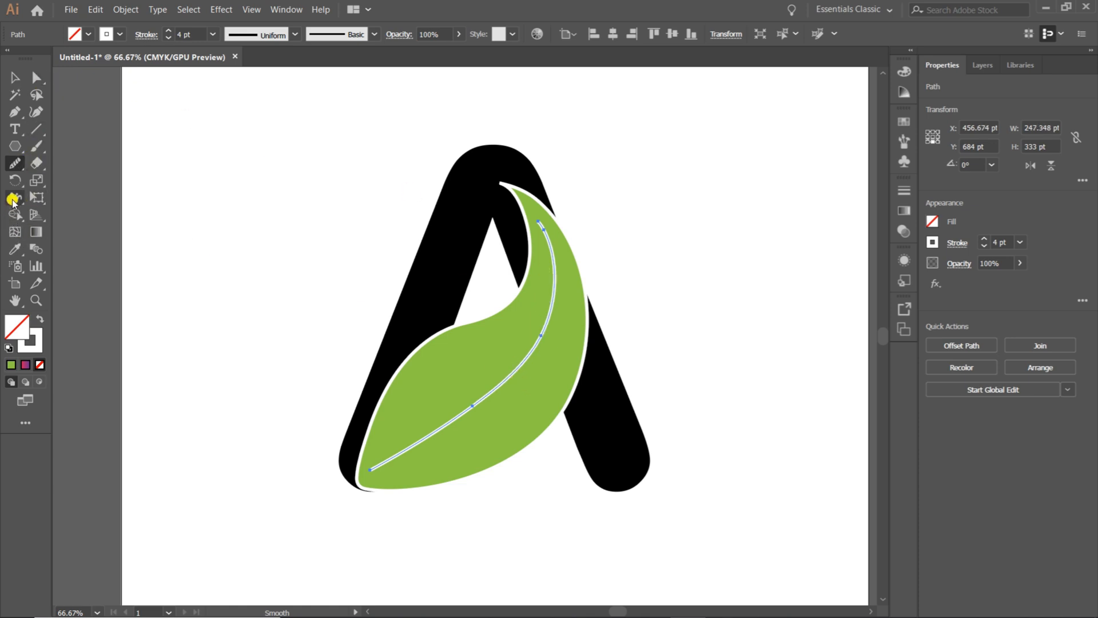
Step: Widen the midrib stroke to about 14 pt at the leaf's base and taper it to a point at the tip
{"action": "left_click", "coordinate": [15, 198]}
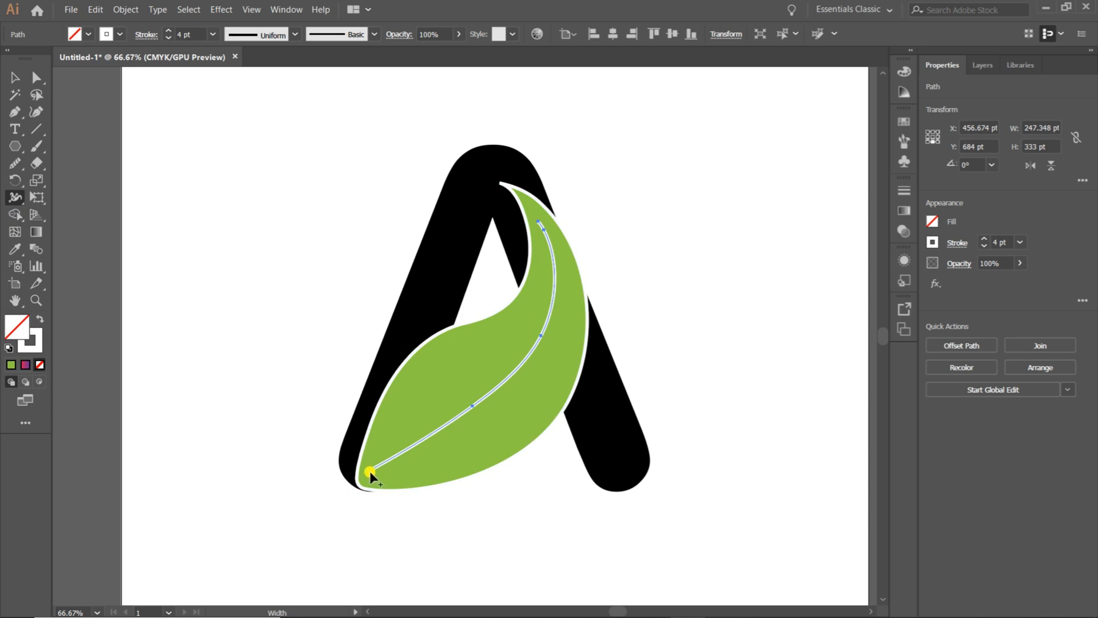
{"action": "left_click_drag", "start_coordinate": [369, 471], "coordinate": [369, 462]}
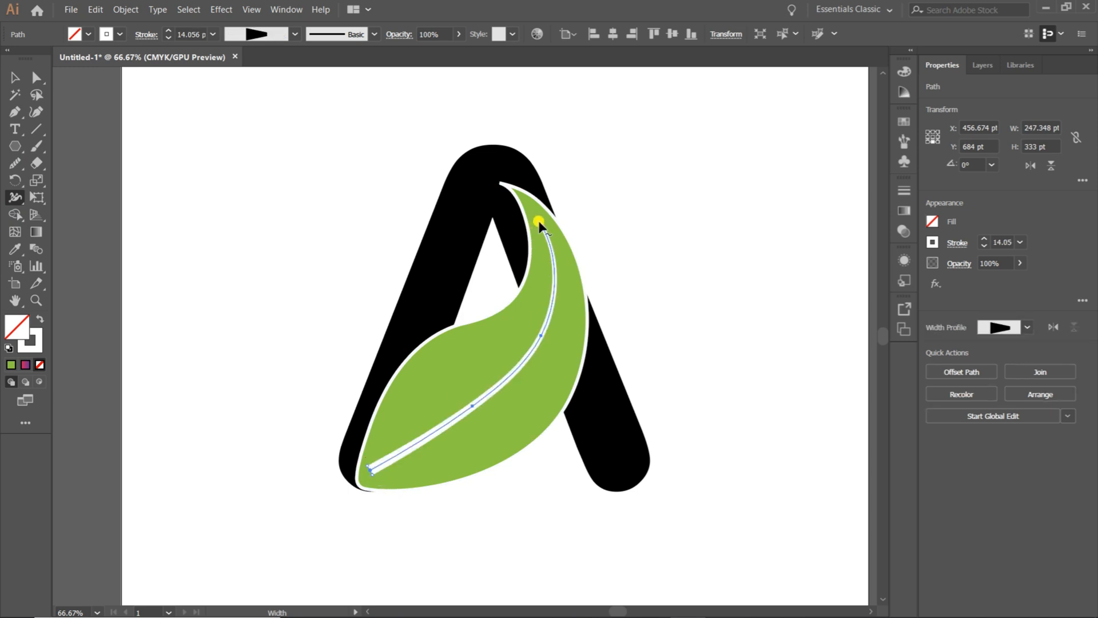
{"action": "left_click_drag", "start_coordinate": [538, 220], "coordinate": [544, 220]}
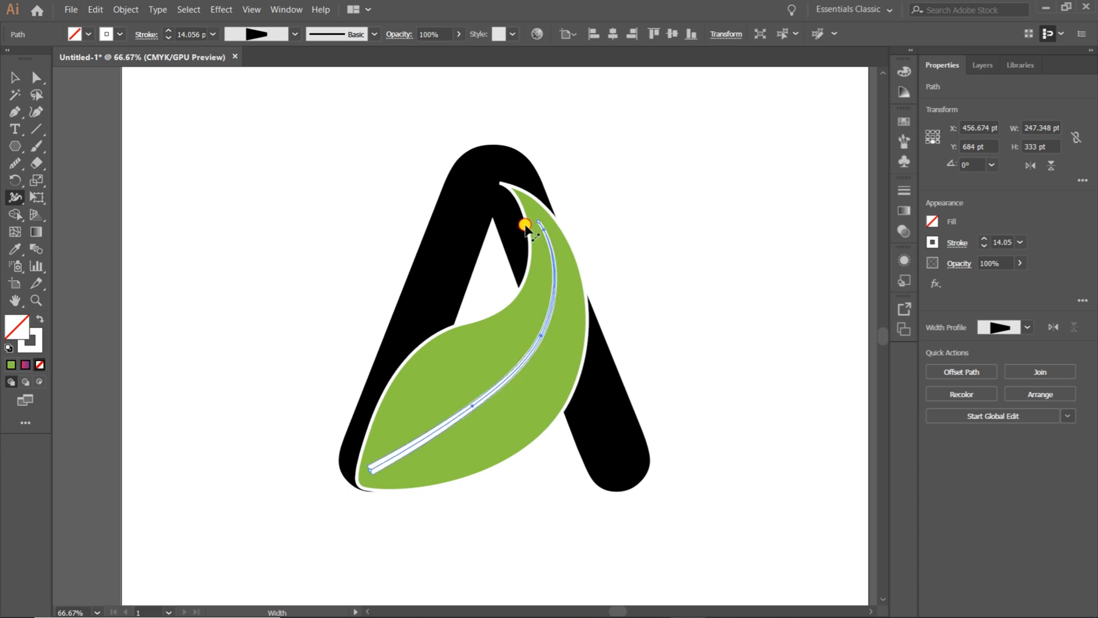
{"action": "left_click", "coordinate": [15, 77]}
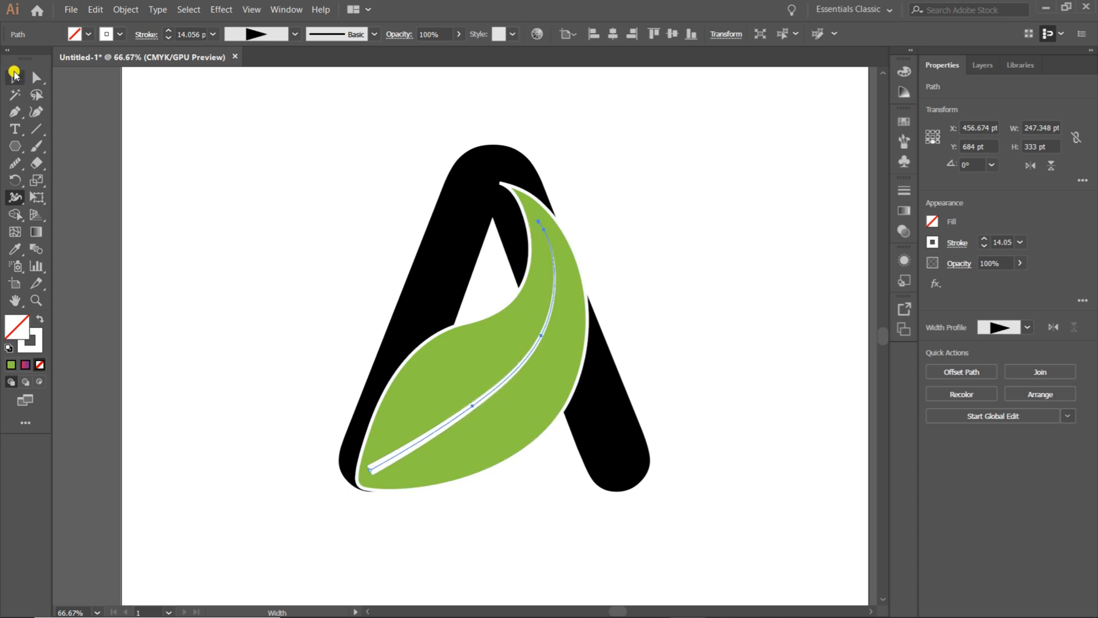
{"action": "left_click", "coordinate": [243, 230]}
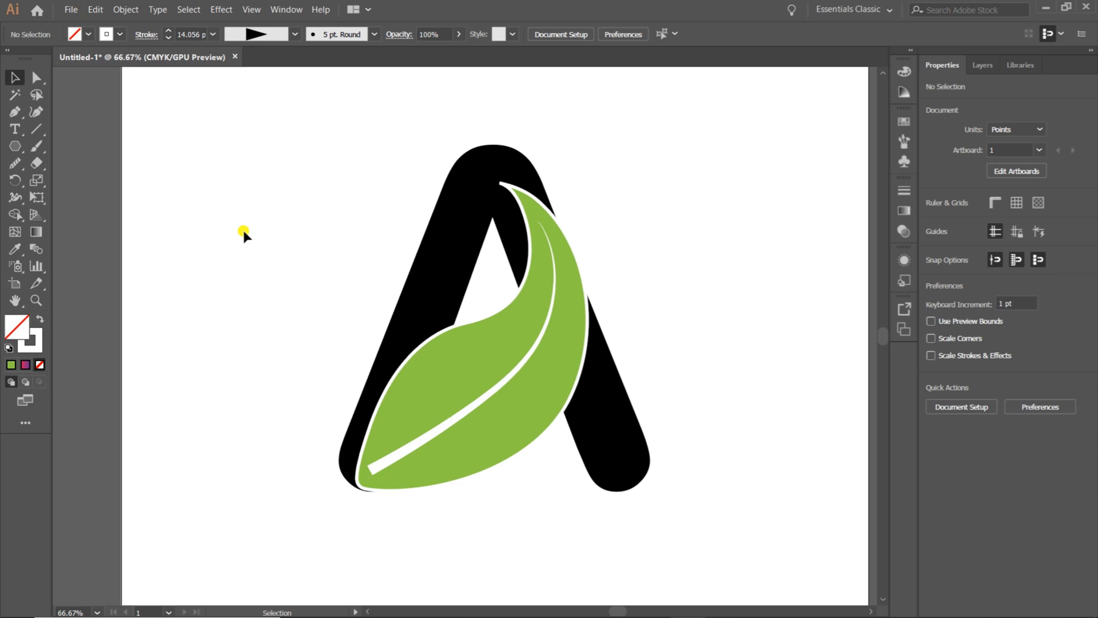
Step: Give the midrib stroke a round cap
{"action": "left_click", "coordinate": [386, 473]}
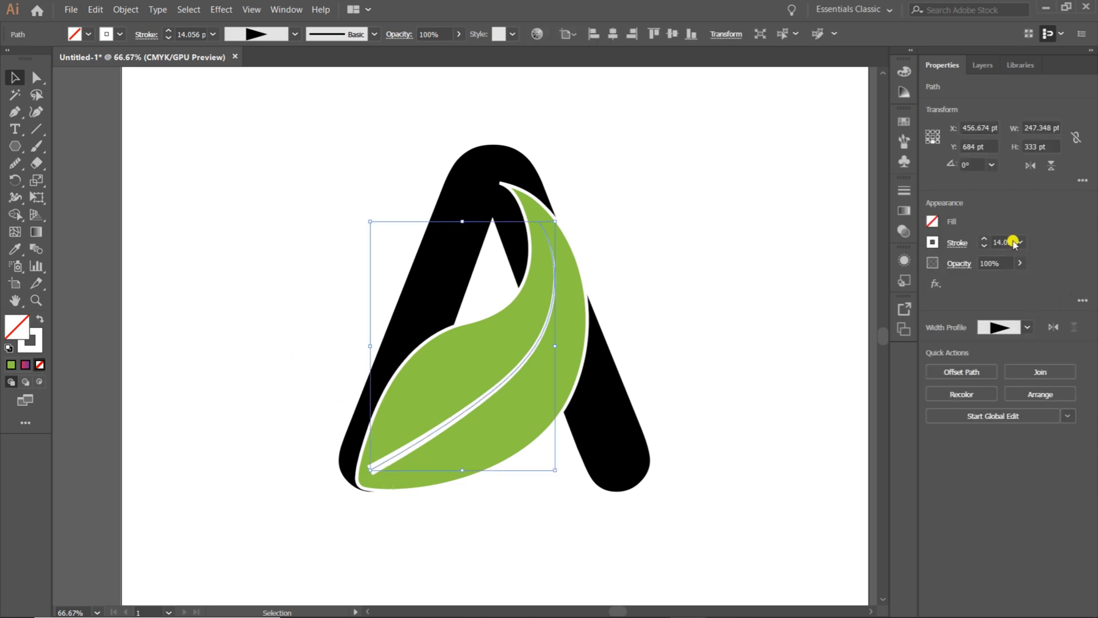
{"action": "left_click", "coordinate": [958, 243]}
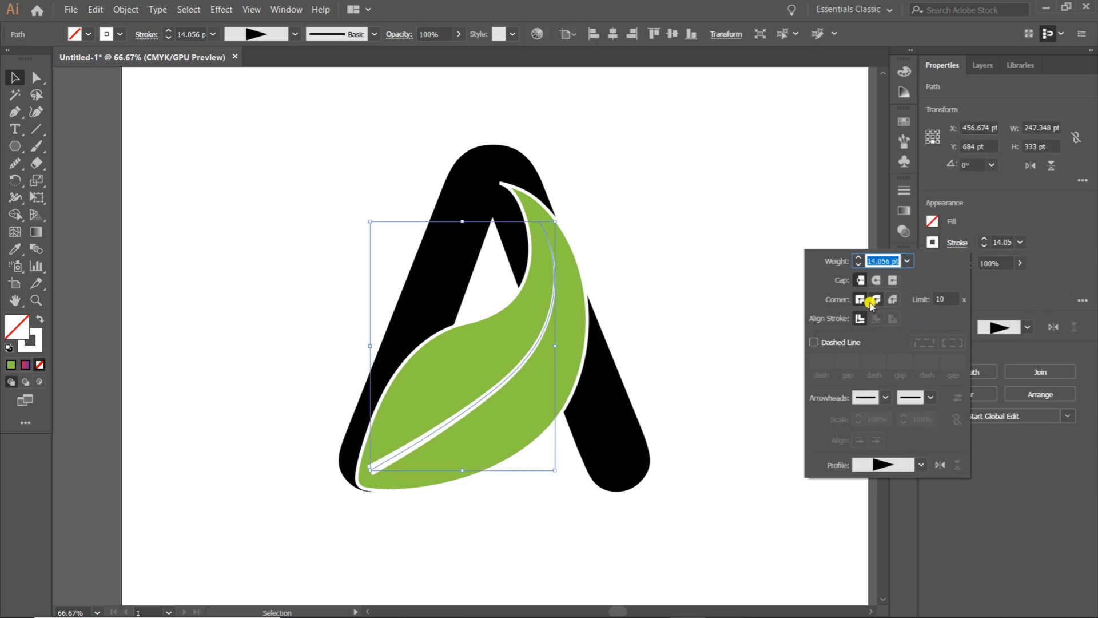
{"action": "left_click", "coordinate": [876, 280]}
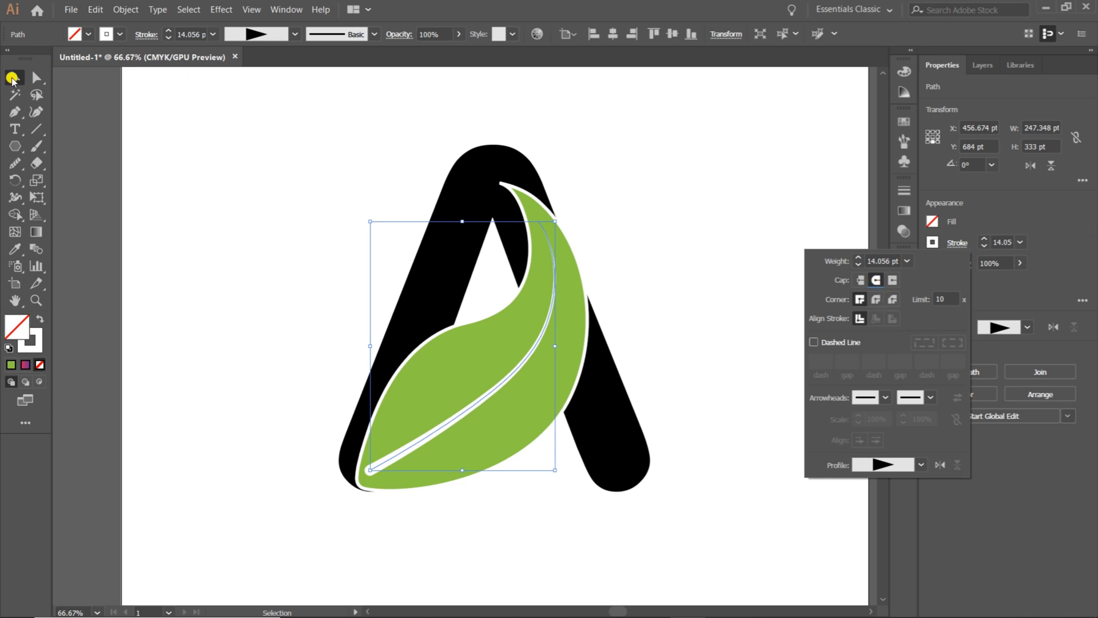
{"action": "left_click", "coordinate": [13, 77]}
{"action": "left_click", "coordinate": [275, 358]}
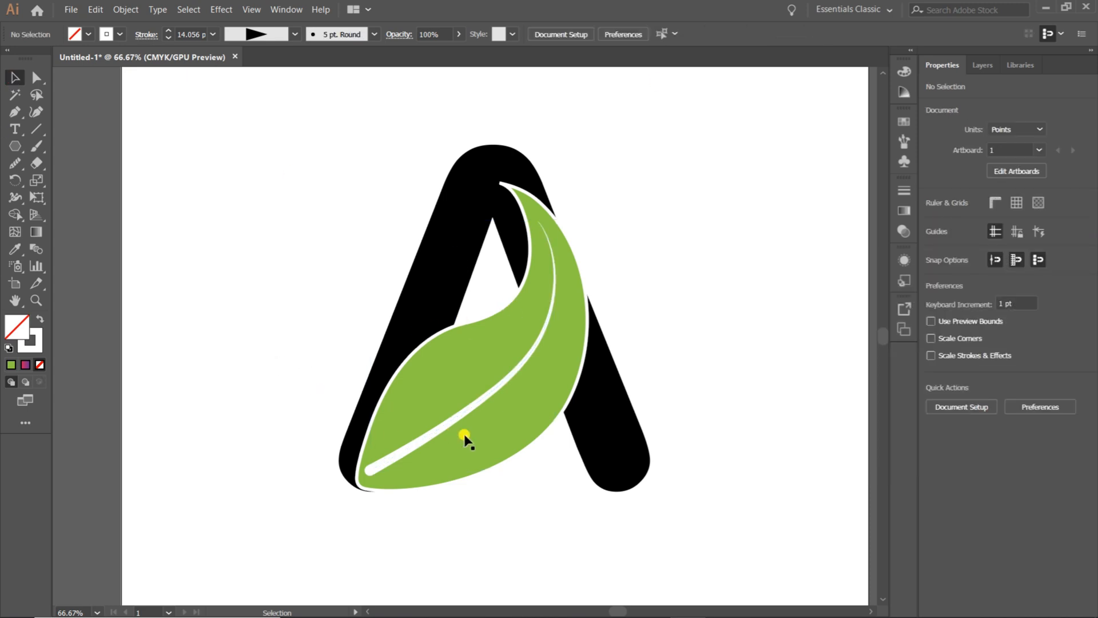
Step: Move the midrib about 9 pt right within the leaf and clear the selection
{"action": "left_click", "coordinate": [439, 434]}
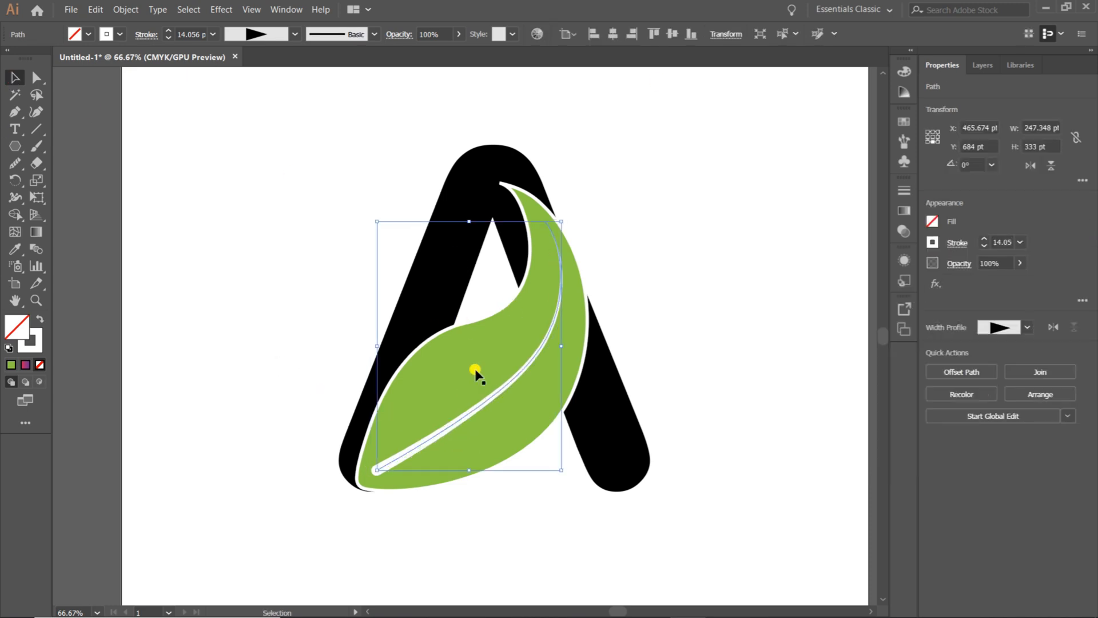
{"action": "left_click", "coordinate": [641, 207]}
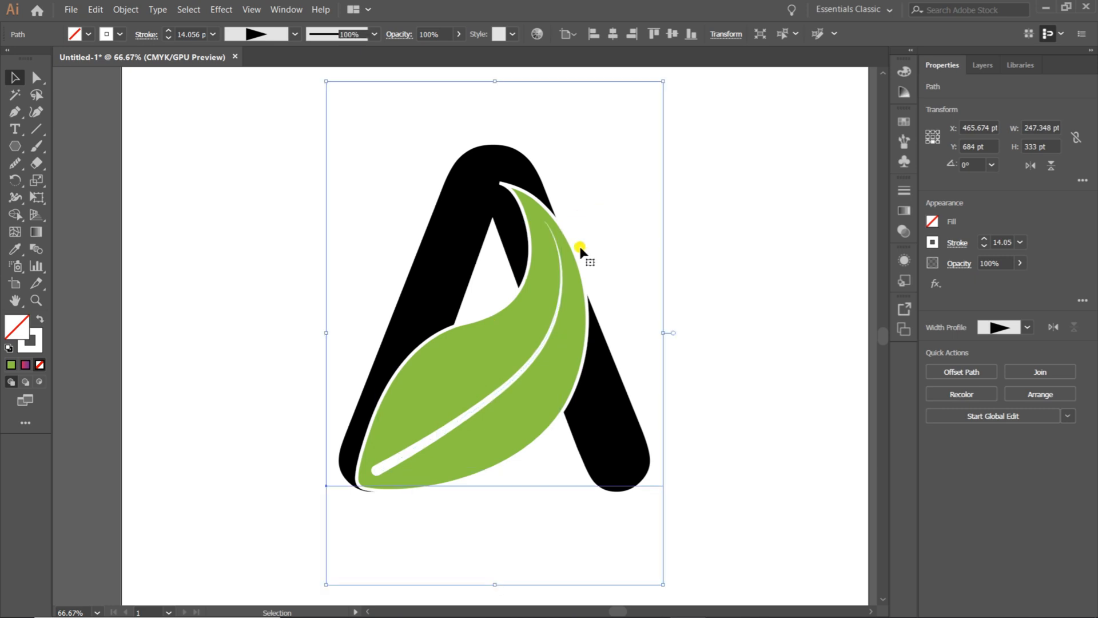
{"action": "left_click", "coordinate": [769, 252]}
Step: Convert the letter A from live text to outlines
{"action": "key", "text": "ctrl+minus"}
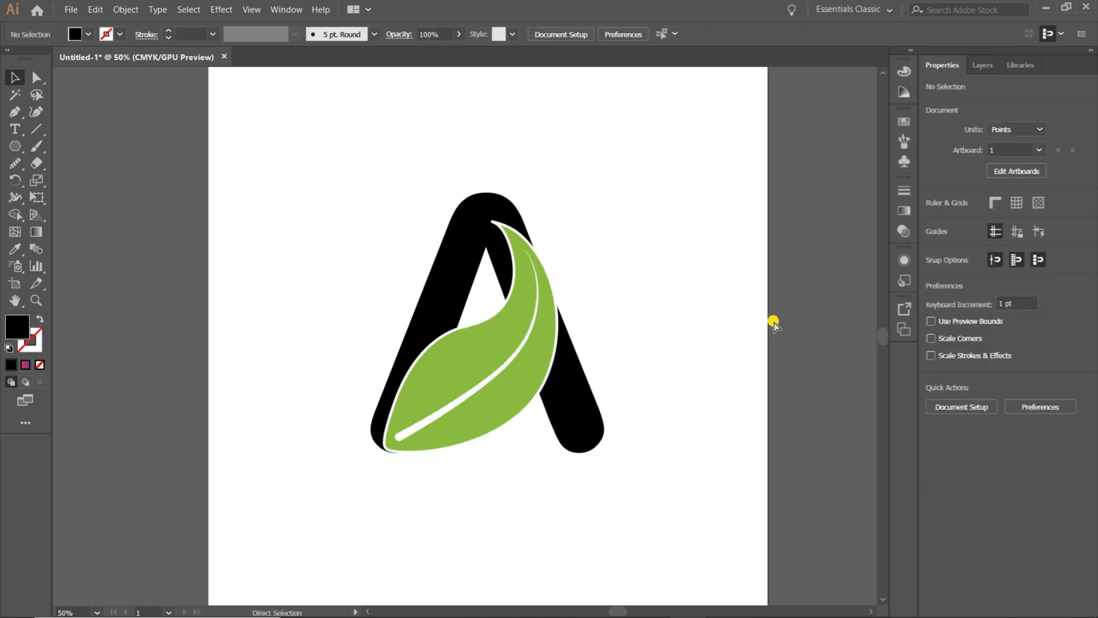
{"action": "key", "text": "ctrl+minus"}
{"action": "left_click", "coordinate": [534, 386]}
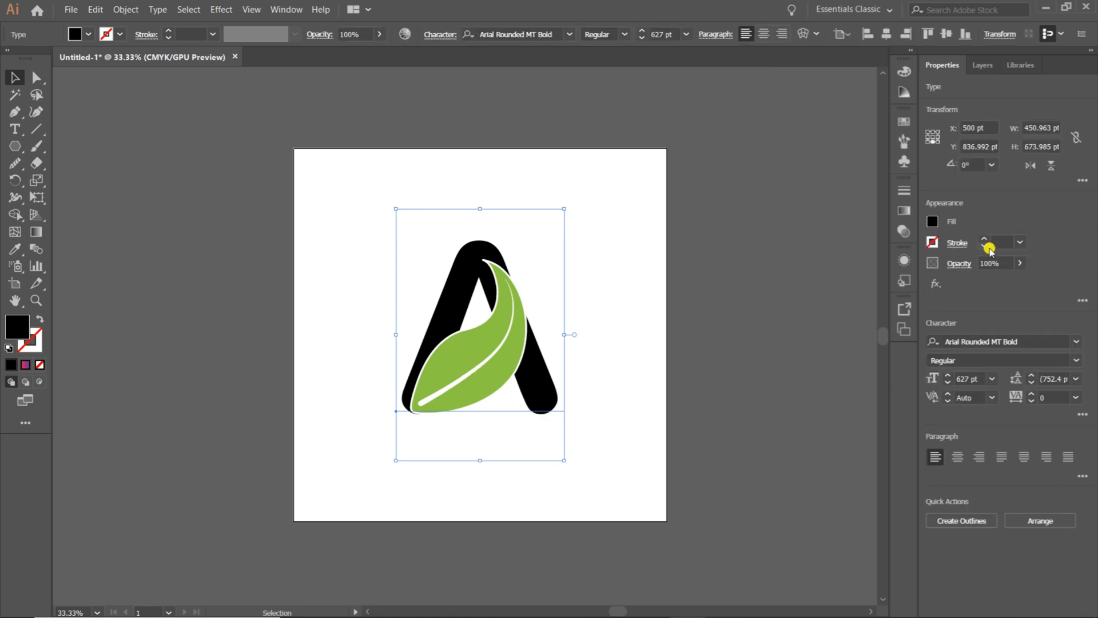
{"action": "left_click", "coordinate": [933, 220]}
{"action": "left_click", "coordinate": [933, 220]}
{"action": "key", "text": "ctrl+c"}
{"action": "left_click", "coordinate": [221, 8]}
{"action": "mouse_move", "coordinate": [166, 10]}
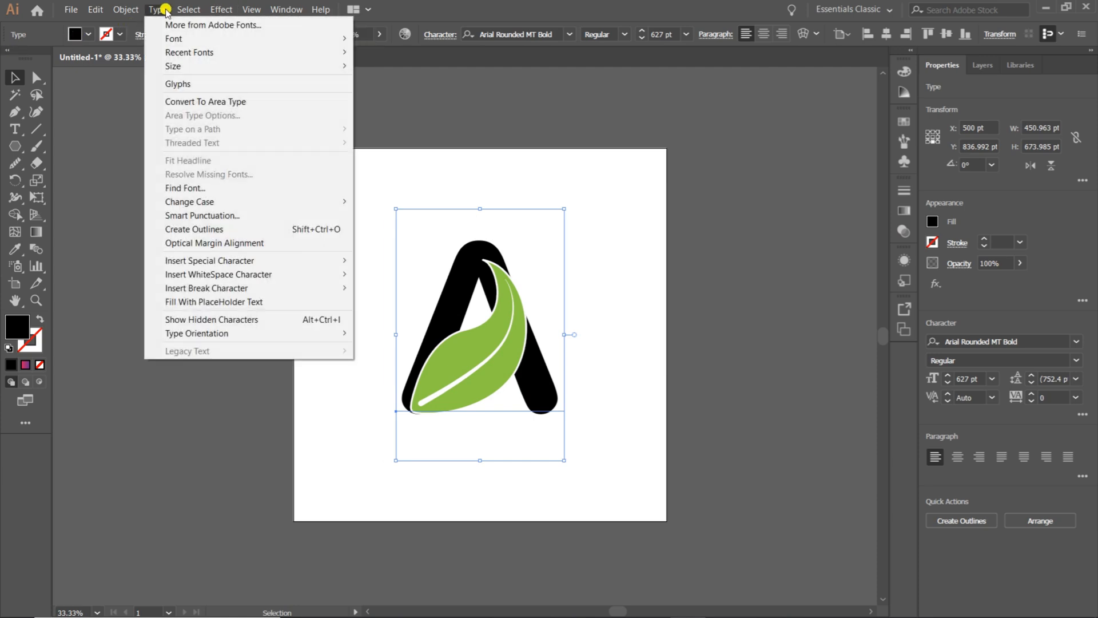
{"action": "left_click", "coordinate": [184, 229]}
{"action": "left_click", "coordinate": [663, 340]}
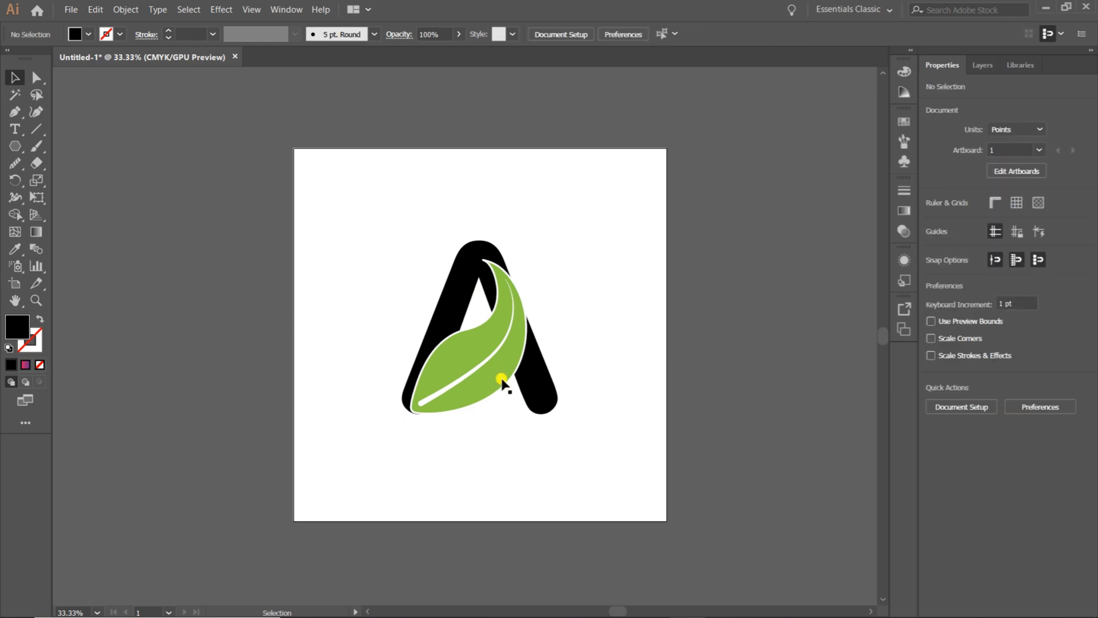
Step: Fill the outlined letter A with a linear pinkish-red to purple gradient at 0°
{"action": "left_click", "coordinate": [537, 385]}
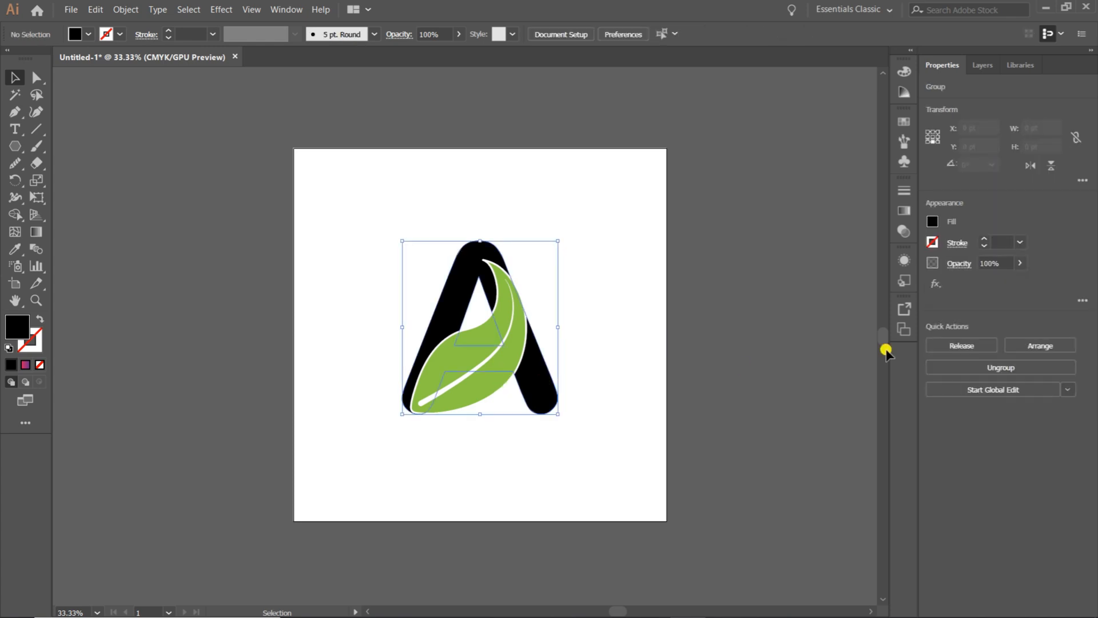
{"action": "left_click", "coordinate": [901, 217]}
{"action": "left_click", "coordinate": [789, 294]}
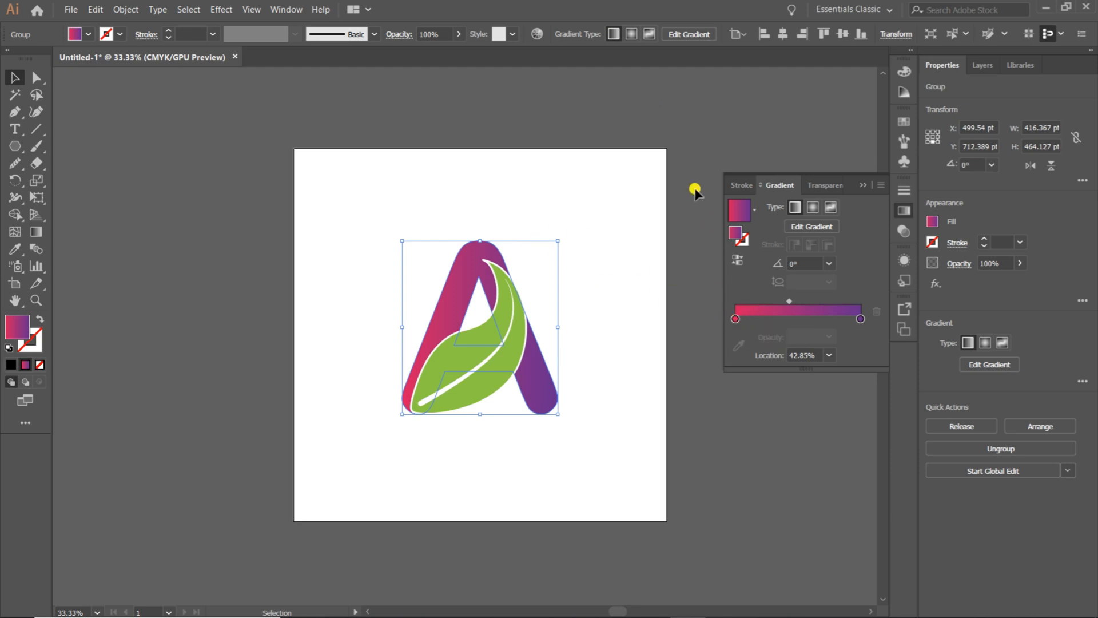
{"action": "left_click", "coordinate": [669, 210]}
Step: Remove the leaf's white outline by reducing its stroke to 0 pt
{"action": "left_click", "coordinate": [482, 351]}
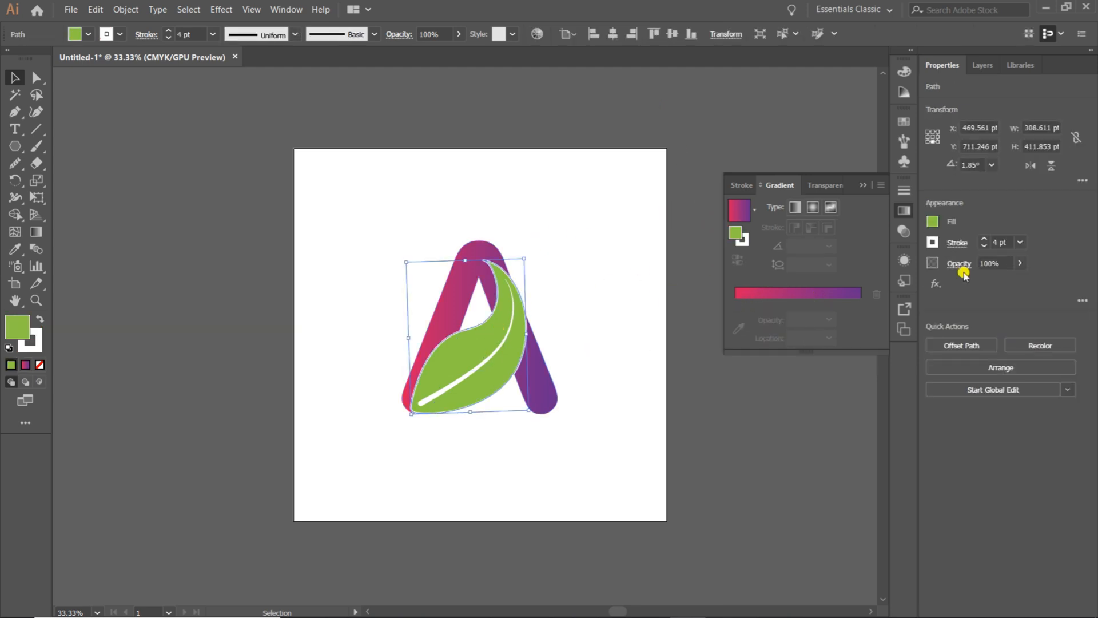
{"action": "left_click", "coordinate": [984, 244]}
{"action": "left_click", "coordinate": [984, 244]}
{"action": "left_click", "coordinate": [984, 243]}
{"action": "left_click", "coordinate": [984, 243]}
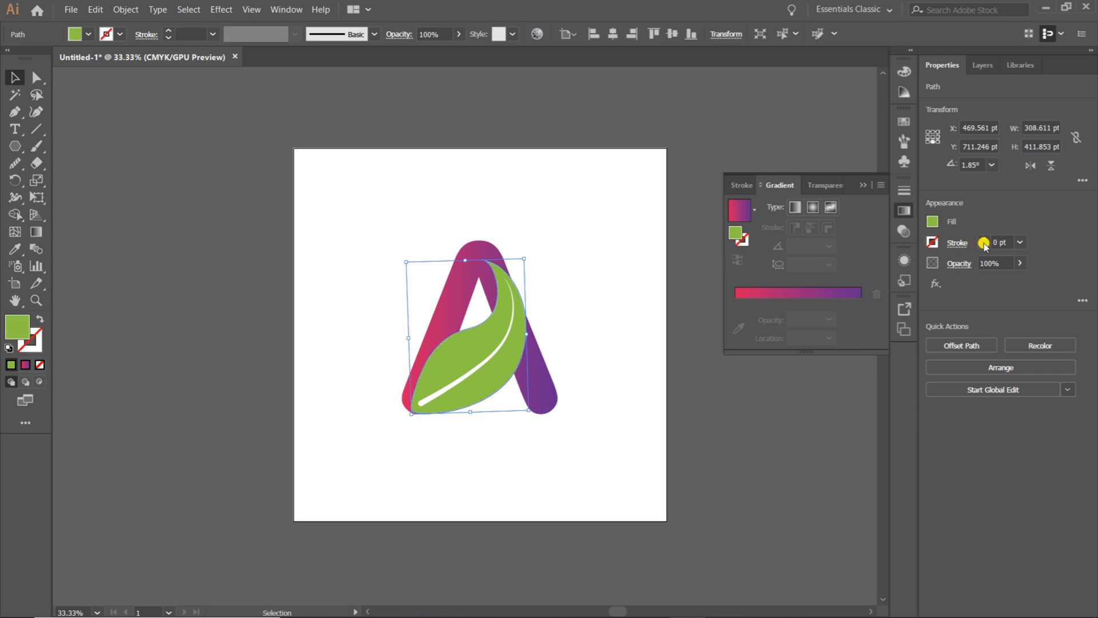
{"action": "left_click", "coordinate": [707, 143]}
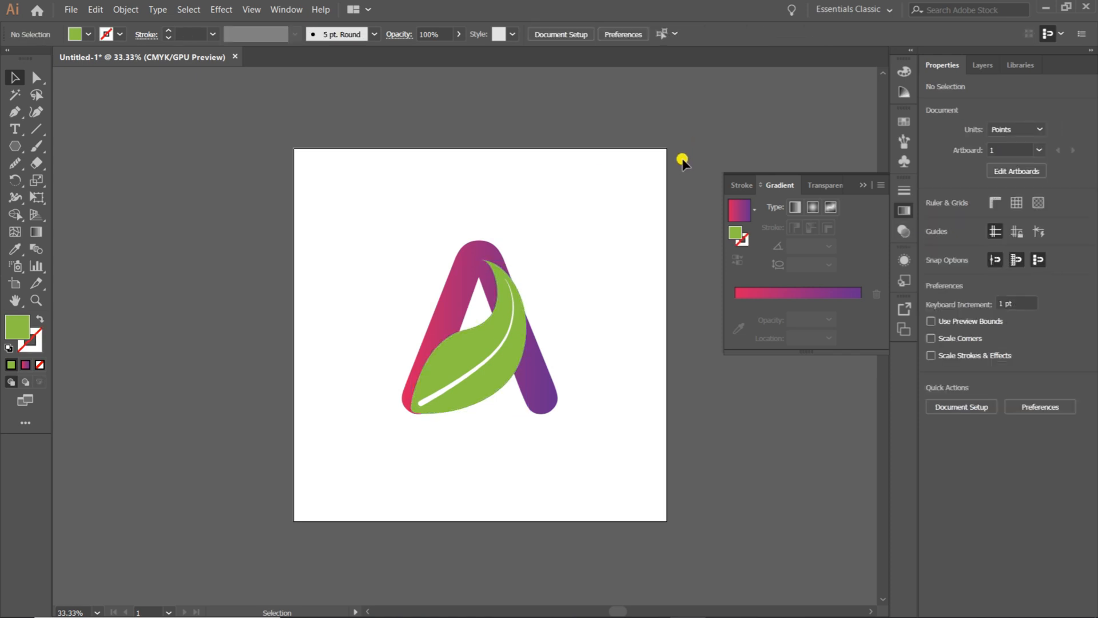
Step: Start a Pen path just outside the leaf's right edge, where it meets the right leg of the A
{"action": "left_click", "coordinate": [539, 387]}
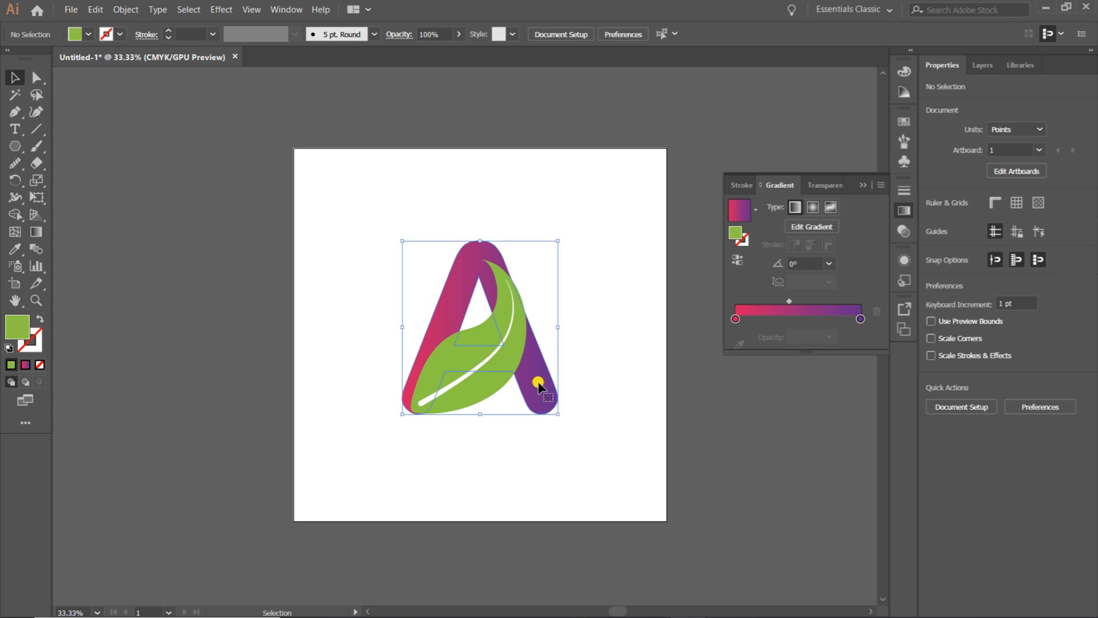
{"action": "key", "text": "ctrl+equal"}
{"action": "key", "text": "ctrl+equal"}
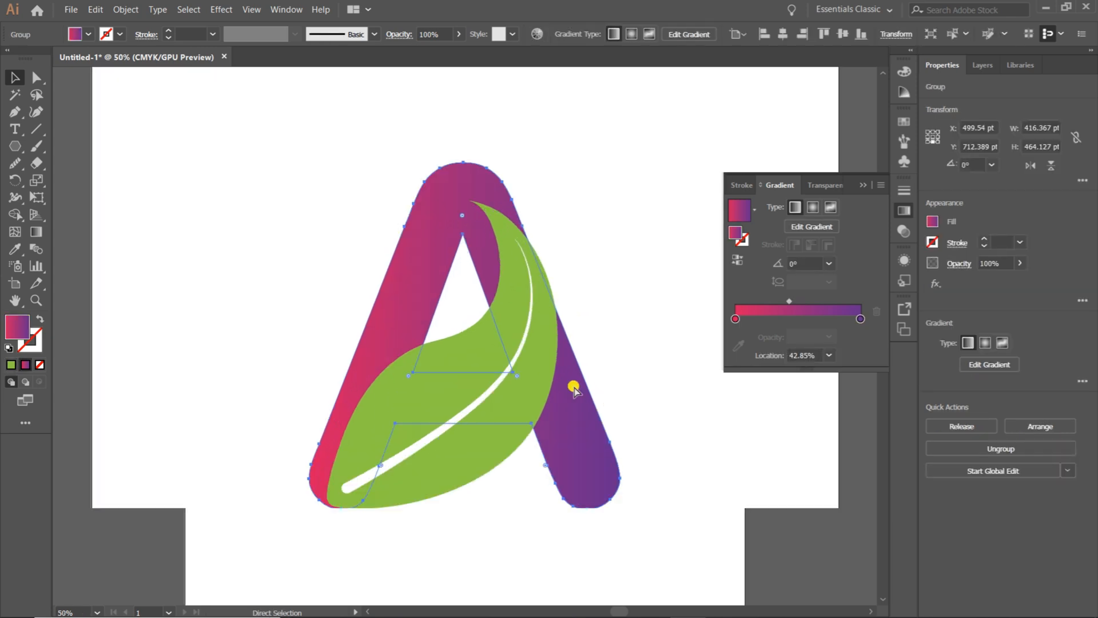
{"action": "left_click", "coordinate": [15, 112]}
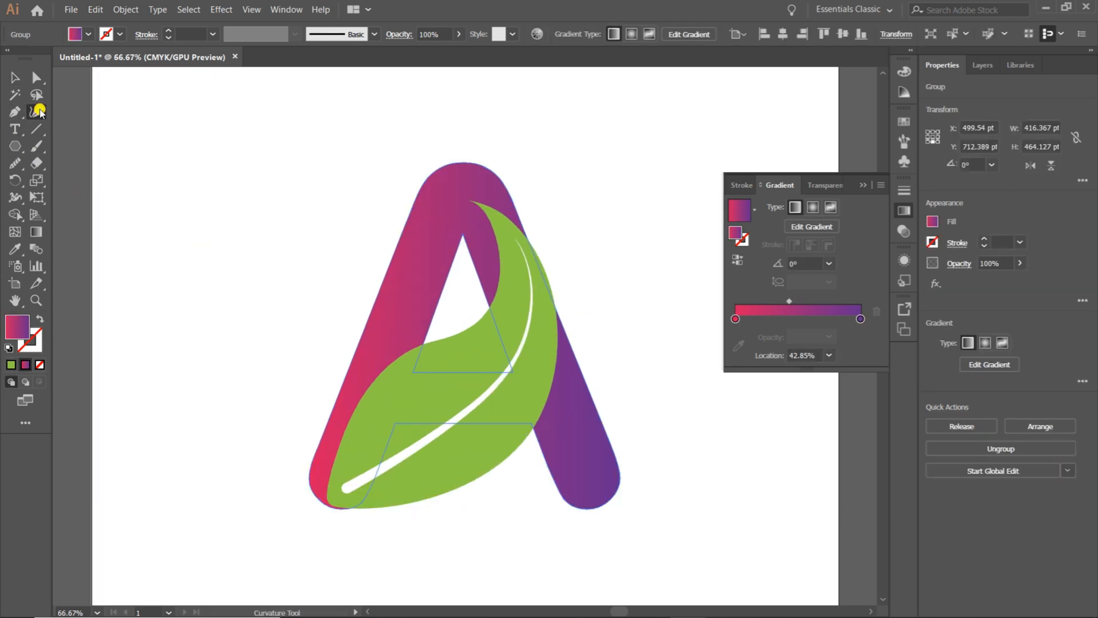
{"action": "left_click", "coordinate": [568, 313]}
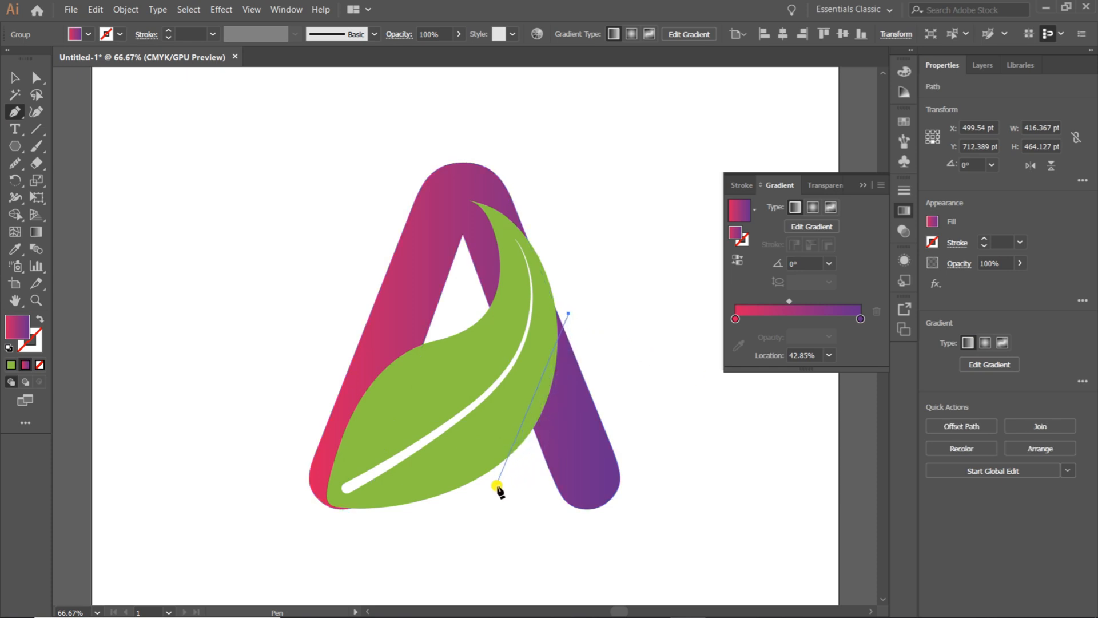
{"action": "left_click_drag", "start_coordinate": [485, 496], "coordinate": [527, 523]}
{"action": "key", "text": "ctrl+minus"}
{"action": "key", "text": "ctrl+minus"}
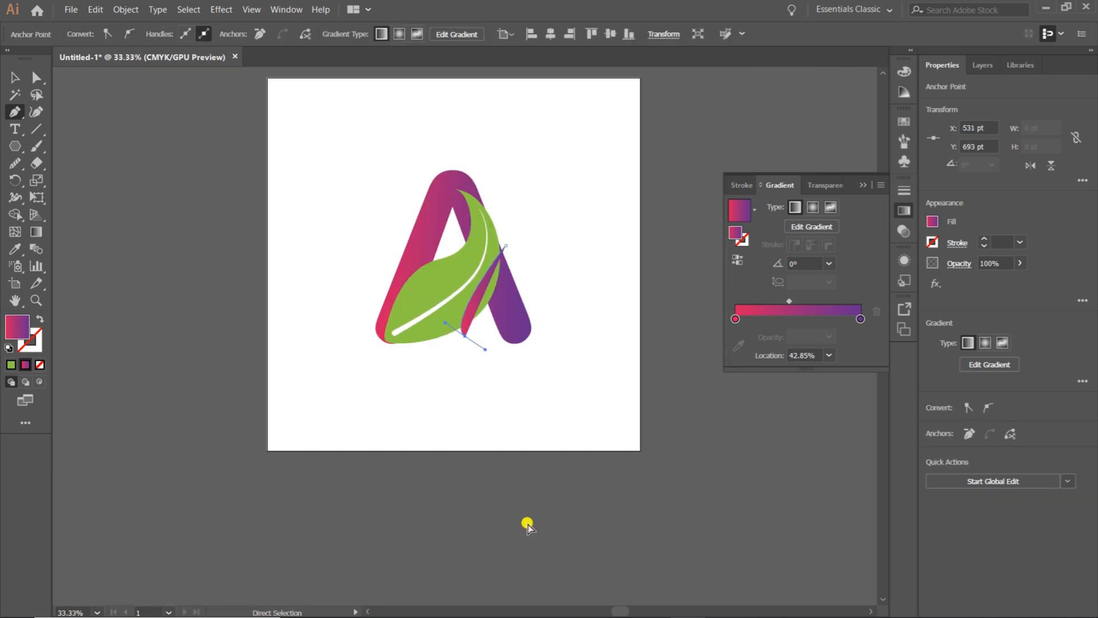
{"action": "key", "text": "ctrl+z"}
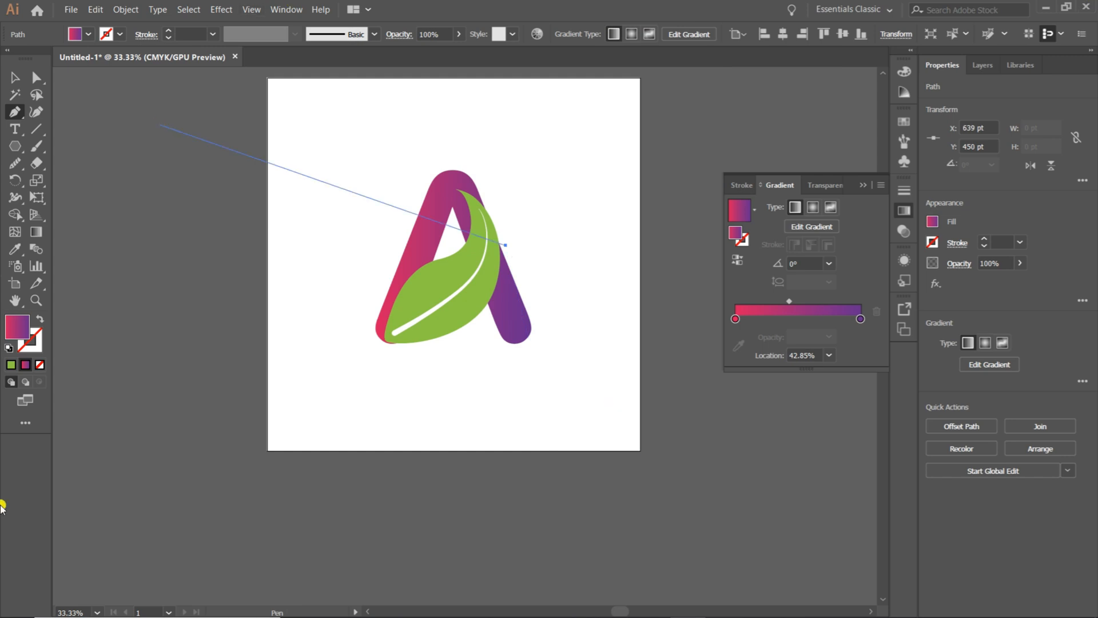
Step: Draw the path as a closed shape curving just outside the leaf's lower-right edge and back across the leaf to its start
{"action": "left_click_drag", "start_coordinate": [424, 350], "coordinate": [327, 373]}
{"action": "left_click", "coordinate": [423, 349]}
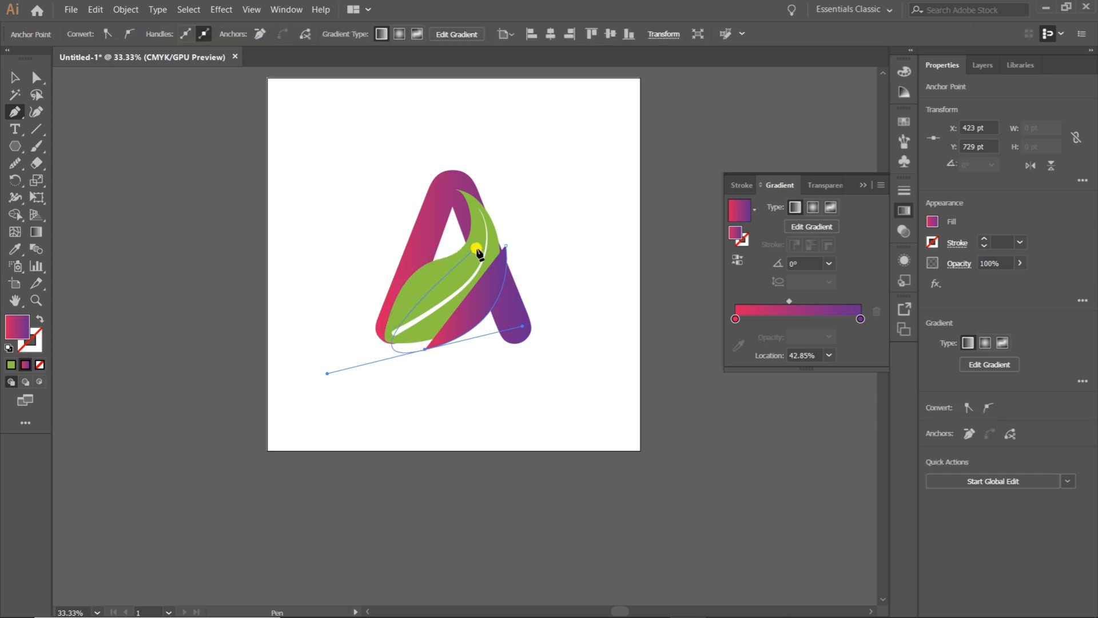
{"action": "left_click", "coordinate": [505, 248]}
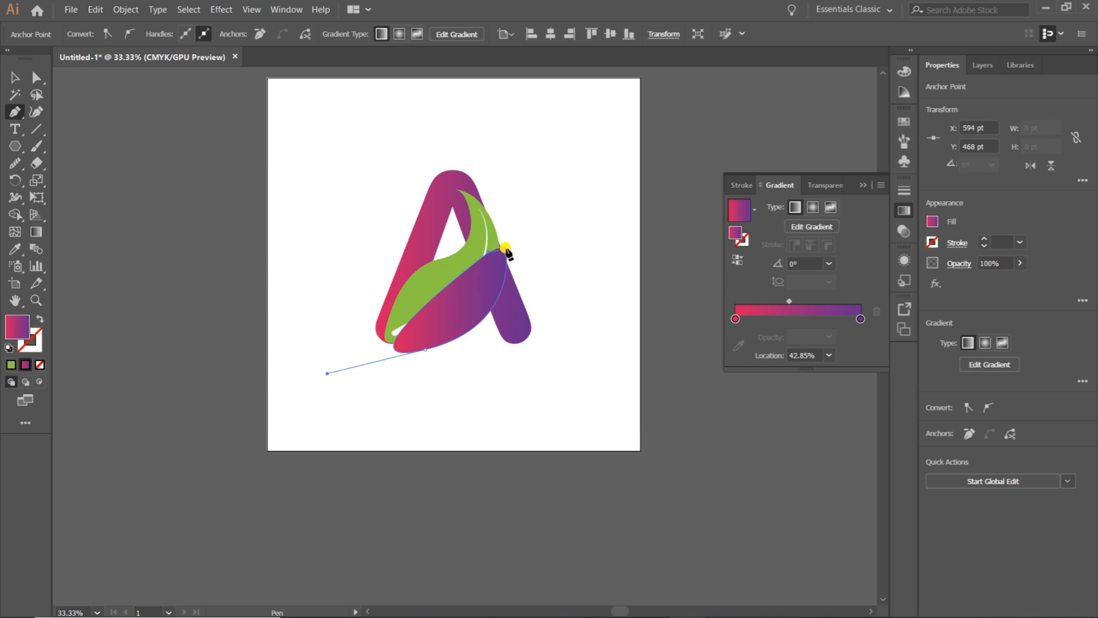
{"action": "left_click", "coordinate": [504, 245]}
{"action": "left_click_drag", "start_coordinate": [520, 269], "coordinate": [495, 291]}
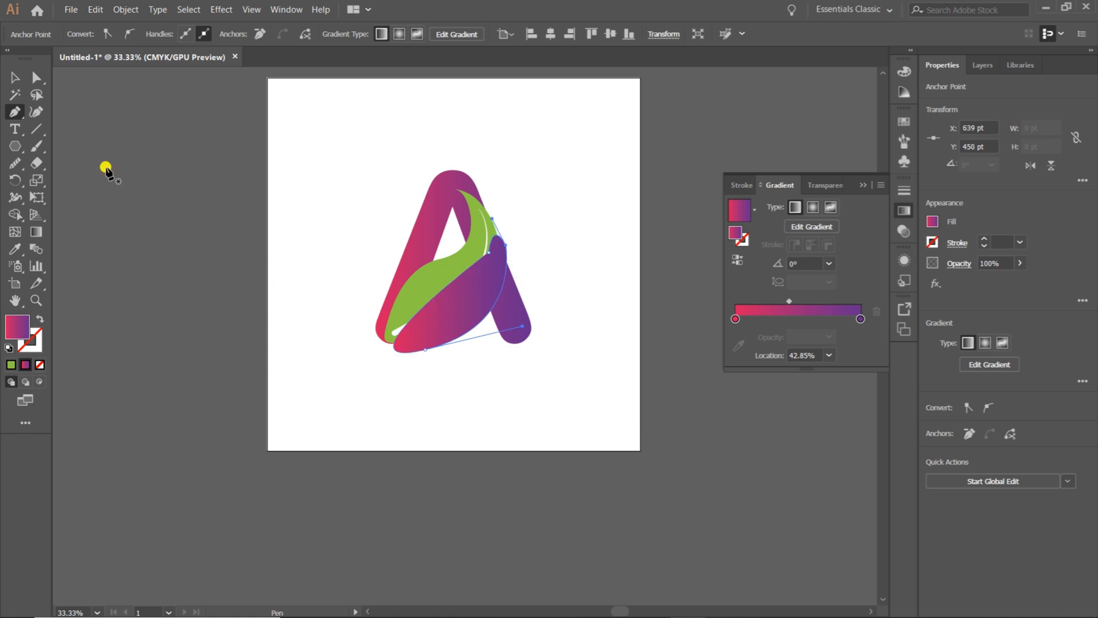
Step: Subtract the drawn shape from the letter A with Minus Front to cut a gap beside the leaf
{"action": "left_click", "coordinate": [27, 77]}
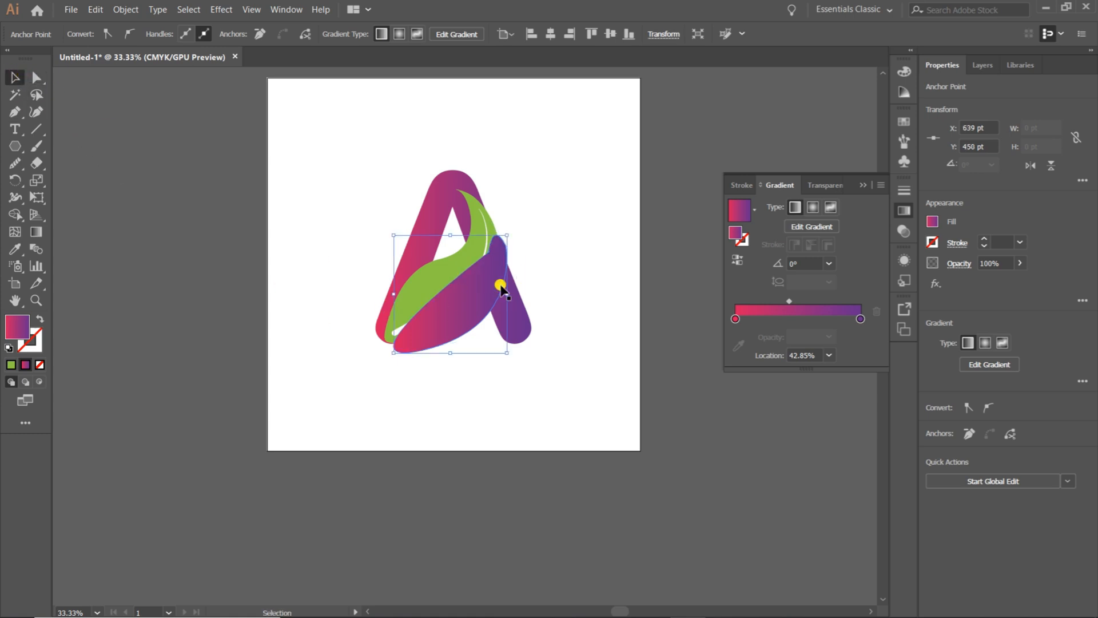
{"action": "left_click", "coordinate": [527, 326], "text": "shift"}
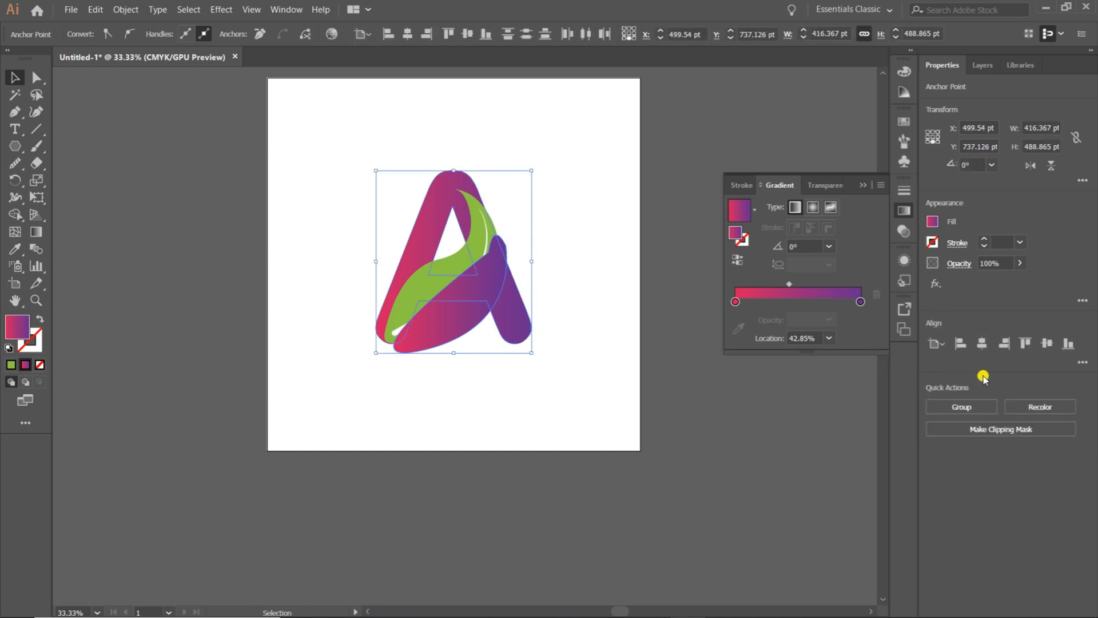
{"action": "left_click", "coordinate": [657, 304]}
{"action": "left_click", "coordinate": [469, 308]}
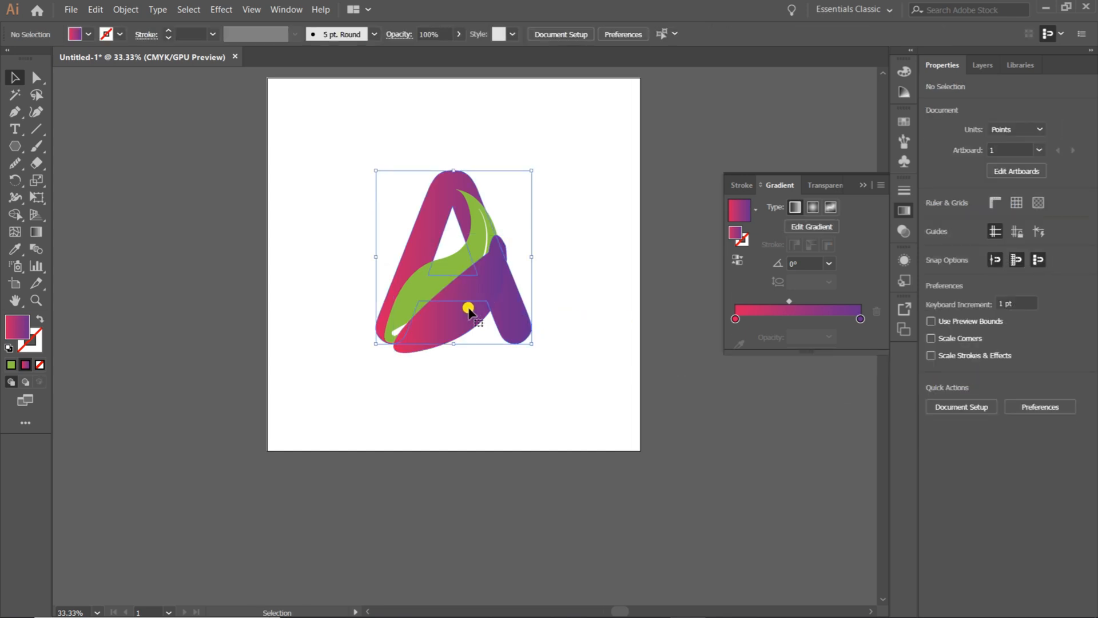
{"action": "left_click", "coordinate": [446, 316], "text": "shift"}
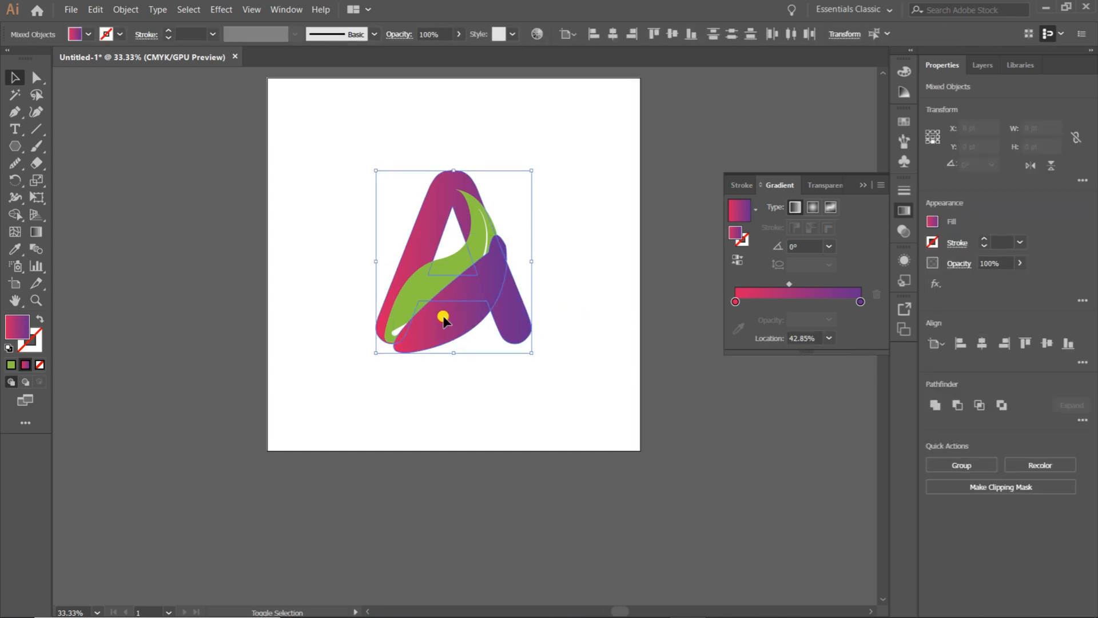
{"action": "left_click", "coordinate": [954, 406]}
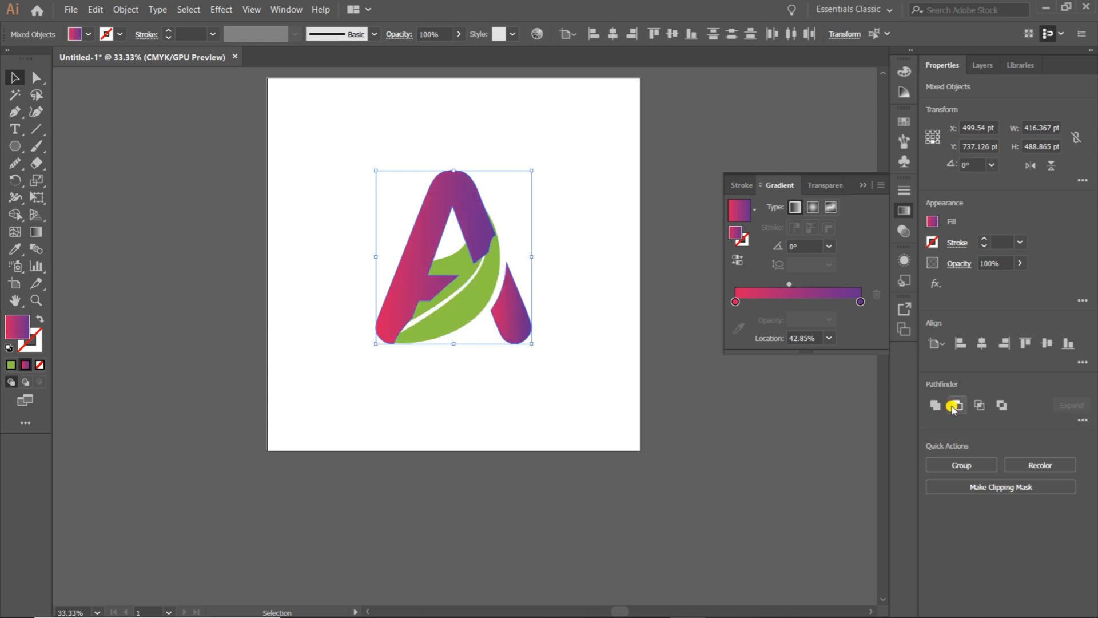
{"action": "left_click", "coordinate": [668, 219]}
Step: Send the cut letter A to the back, behind the leaf and its midrib
{"action": "right_click", "coordinate": [472, 212]}
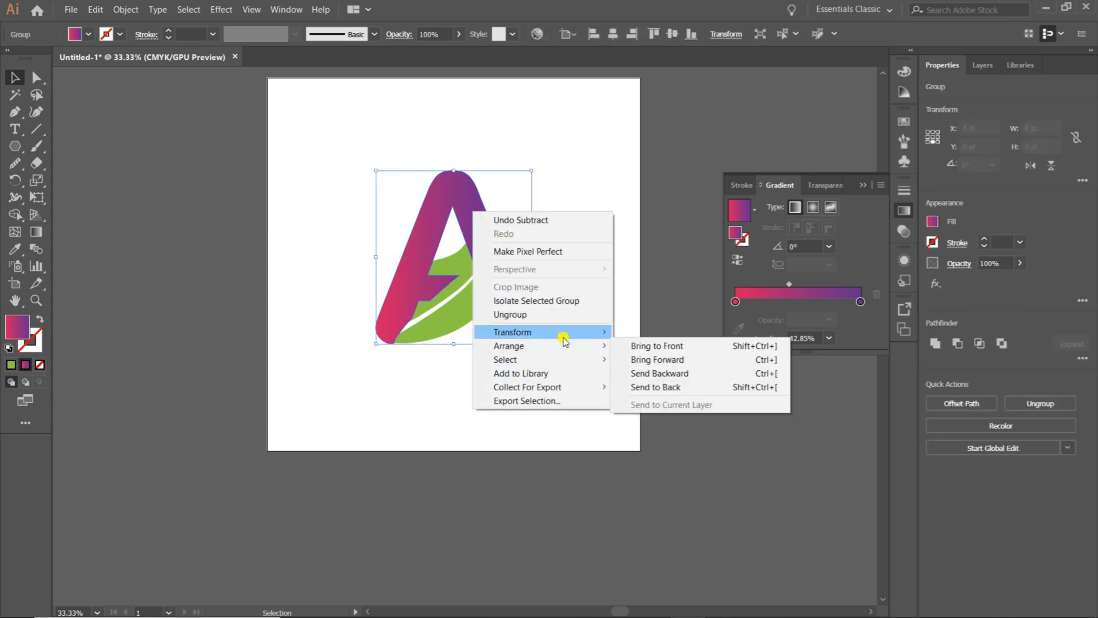
{"action": "mouse_move", "coordinate": [598, 347]}
{"action": "left_click", "coordinate": [645, 382]}
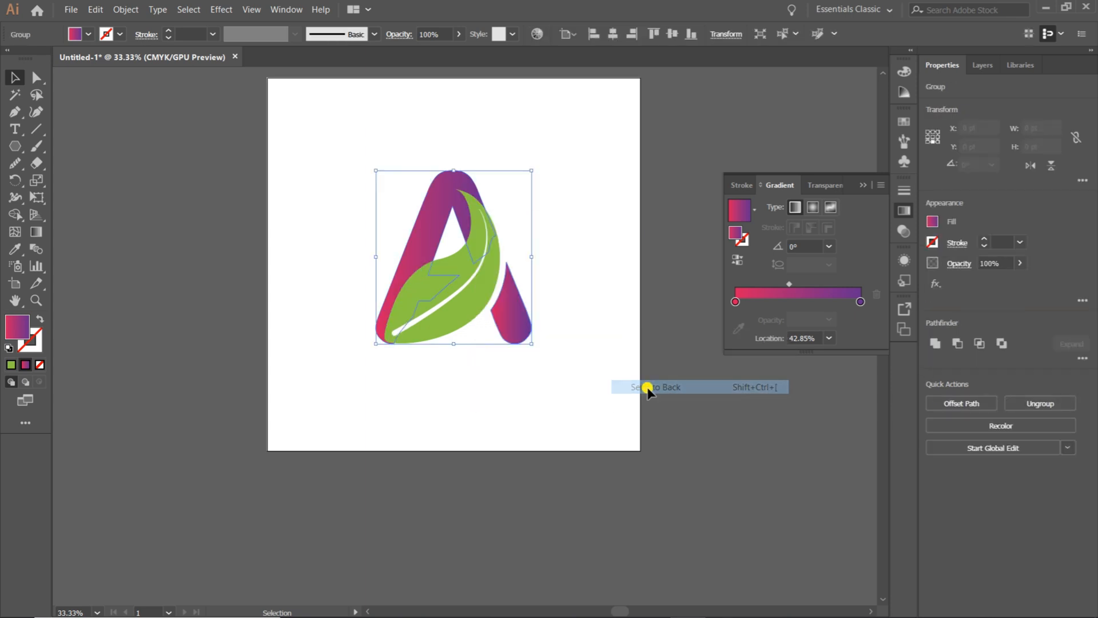
{"action": "left_click", "coordinate": [667, 208]}
Step: Move the green leaf shape about 6 pt right over the letter A
{"action": "scroll", "coordinate": [512, 314], "scroll_direction": "up", "scroll_amount": 1}
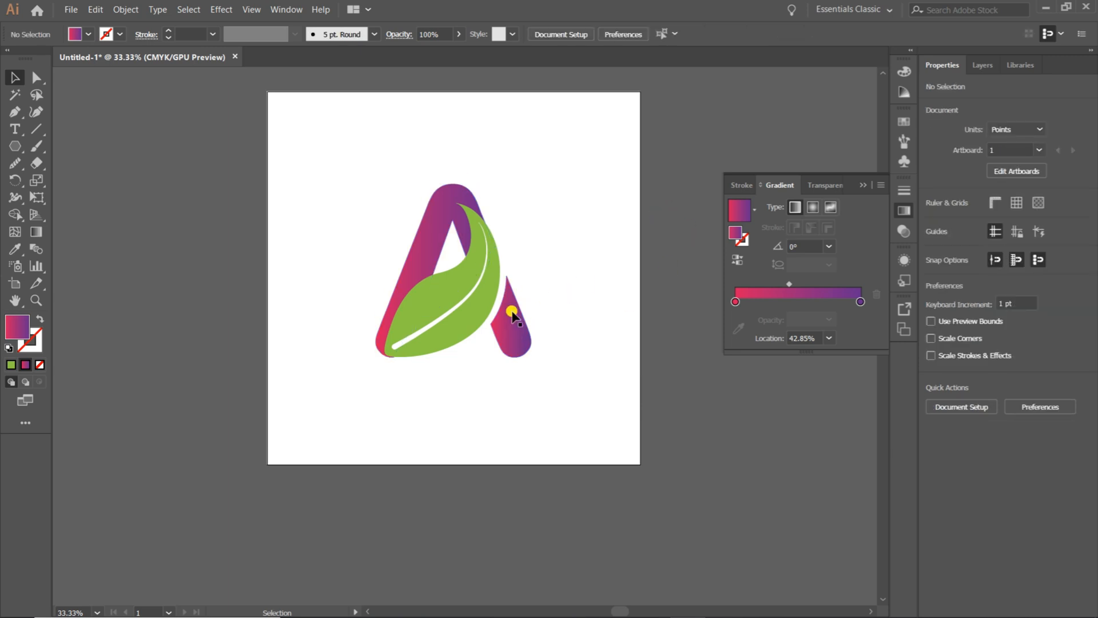
{"action": "left_click", "coordinate": [419, 312]}
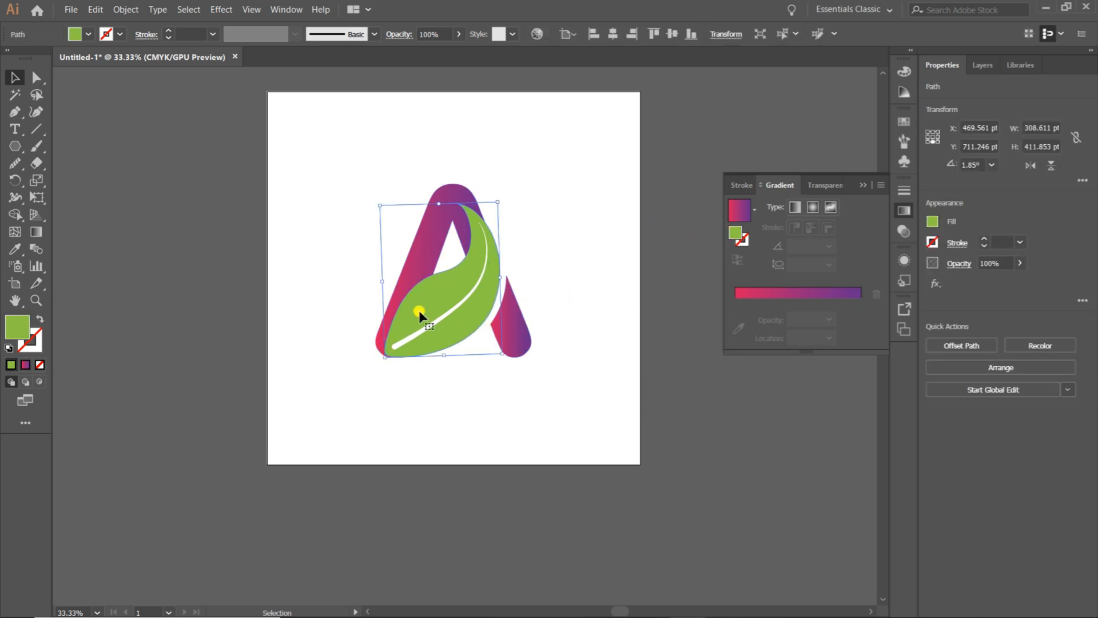
{"action": "left_click", "coordinate": [694, 229]}
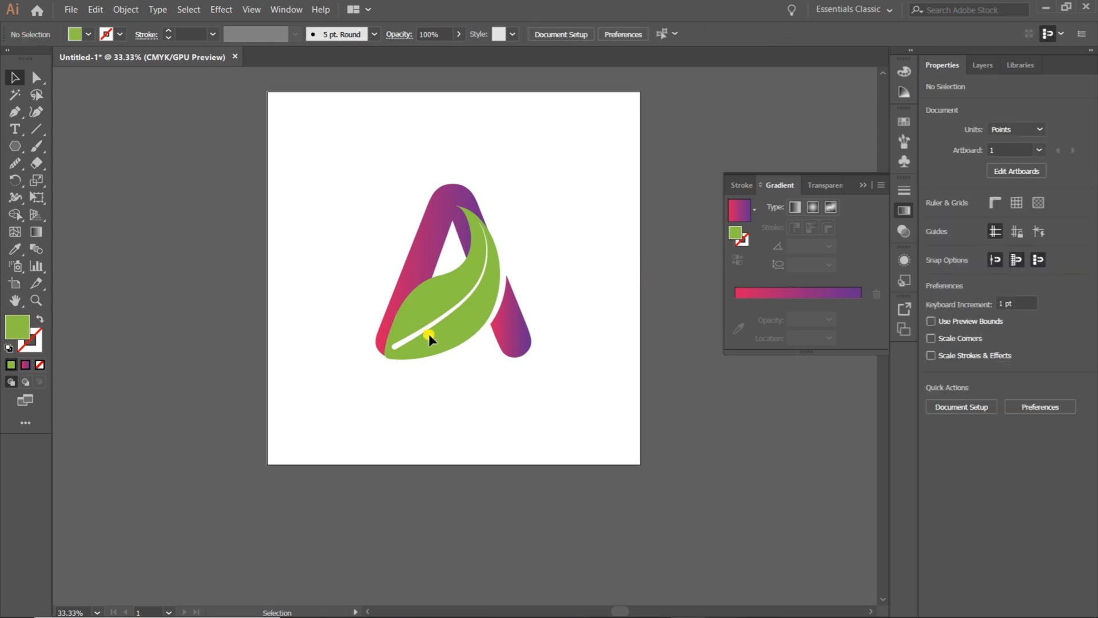
{"action": "left_click", "coordinate": [404, 328]}
{"action": "scroll", "coordinate": [401, 329], "scroll_direction": "up", "scroll_amount": 3}
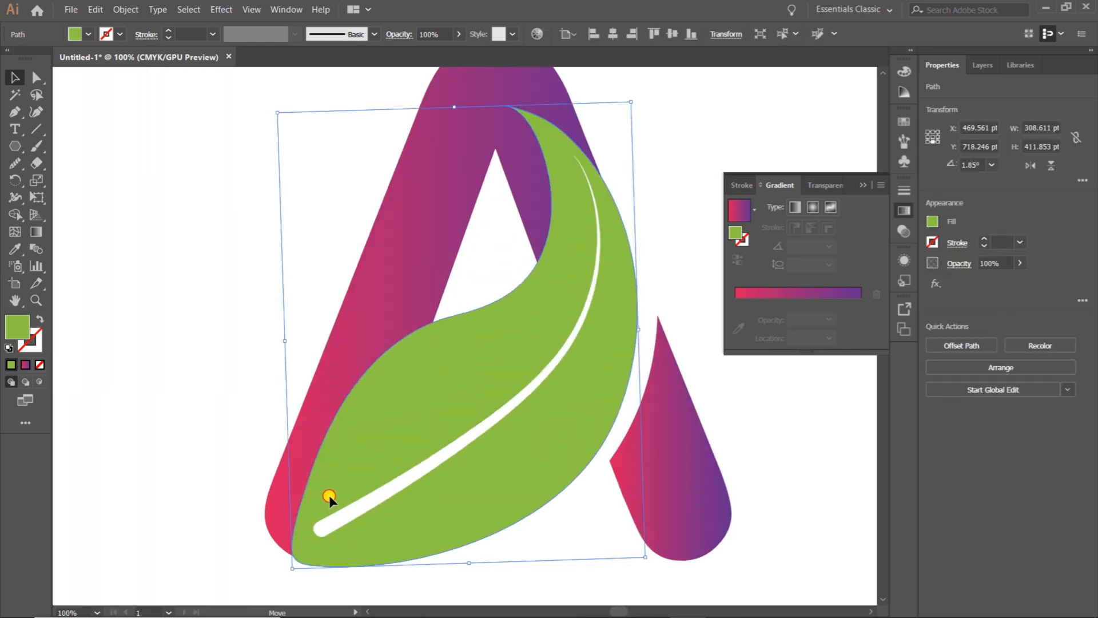
{"action": "left_click_drag", "start_coordinate": [329, 496], "coordinate": [329, 489]}
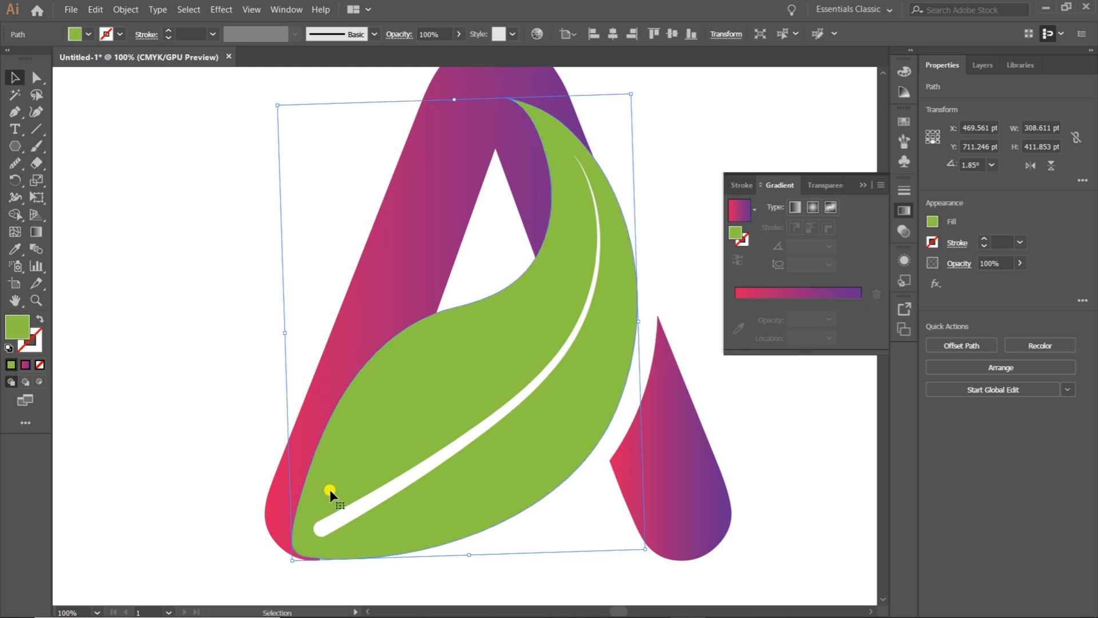
{"action": "left_click_drag", "start_coordinate": [303, 540], "coordinate": [304, 540]}
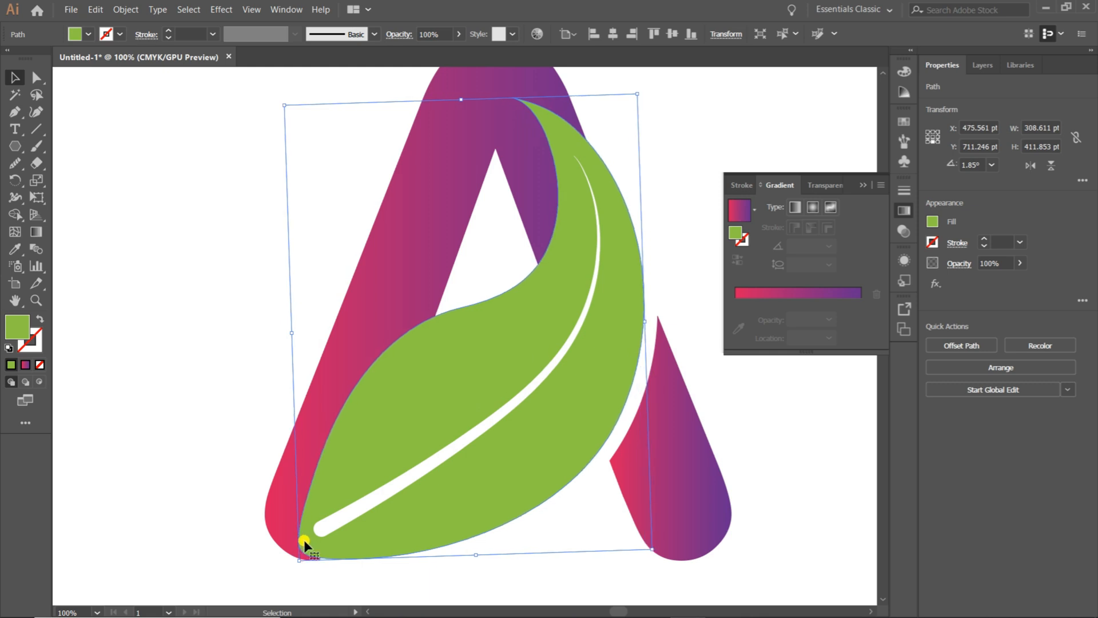
Step: Try the leaf shape 7 pt lower on the letter
{"action": "key", "text": "Down"}
{"action": "key", "text": "Down"}
{"action": "key", "text": "Down"}
{"action": "key", "text": "Down"}
{"action": "key", "text": "Down"}
{"action": "key", "text": "Down"}
{"action": "key", "text": "Down"}
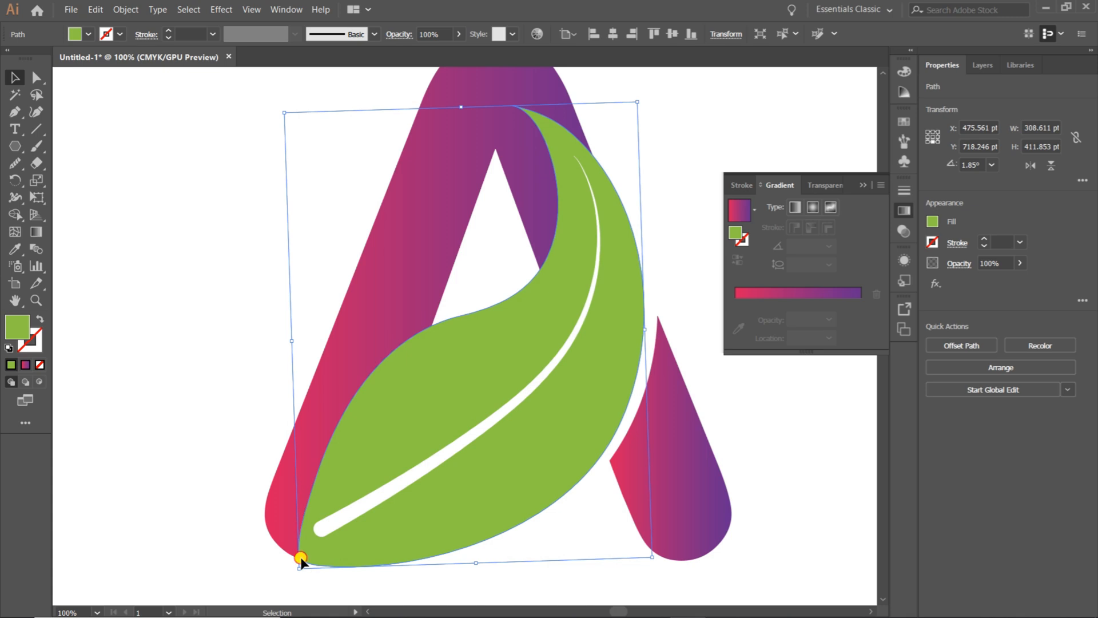
Step: Nudge the leaf shape 1 pt right and bring it back up 7 pt
{"action": "key", "text": "Right"}
{"action": "key", "text": "Up"}
{"action": "key", "text": "Up"}
{"action": "key", "text": "Up"}
{"action": "key", "text": "Up"}
{"action": "key", "text": "Up"}
{"action": "key", "text": "Up"}
{"action": "key", "text": "Up"}
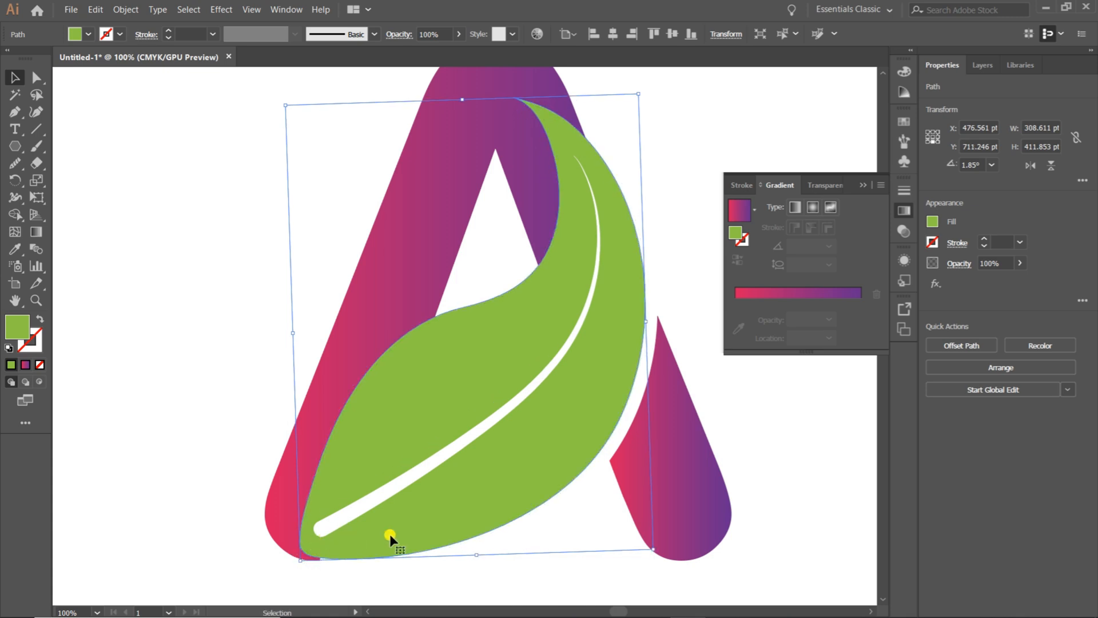
Step: Move the leaf shape another 2 pt right so its base sits closer to the A's left foot curve
{"action": "key", "text": "ctrl+plus"}
{"action": "key", "text": "ctrl+plus"}
{"action": "left_click_drag", "start_coordinate": [370, 545], "coordinate": [523, 143]}
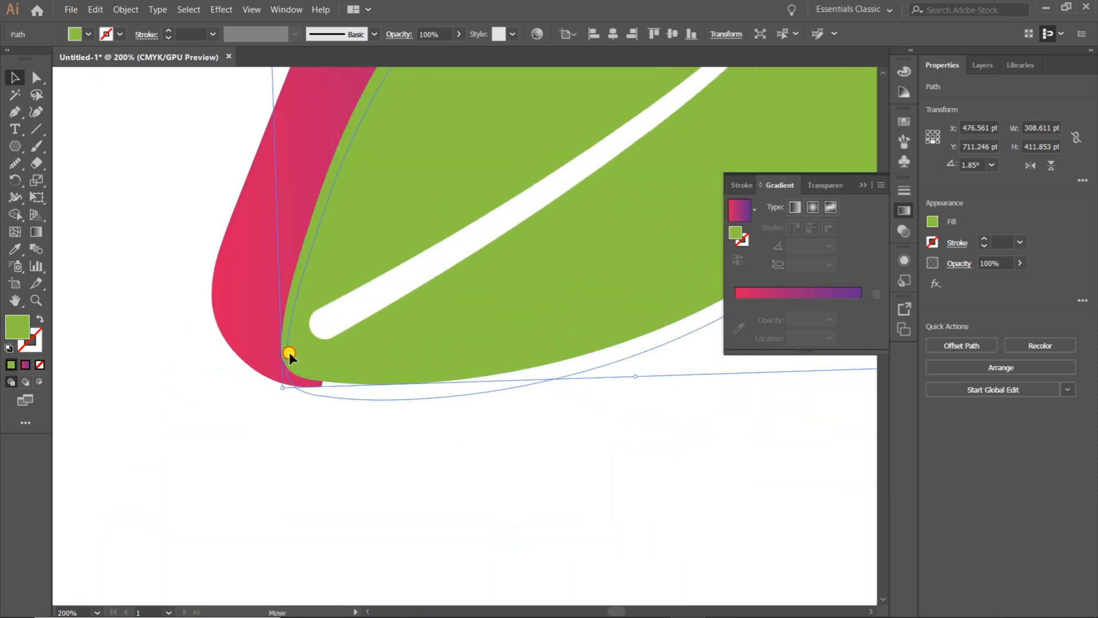
{"action": "left_click_drag", "start_coordinate": [290, 352], "coordinate": [292, 354]}
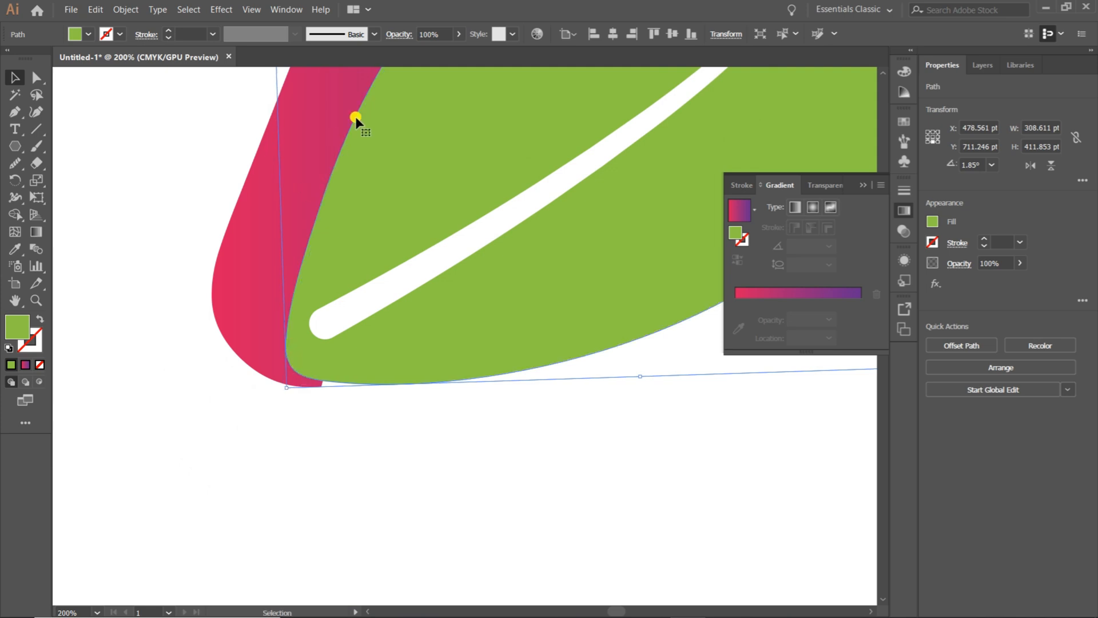
Step: Turn off Snap to Grid and shift the leaf slightly down and left so its base covers the A's left foot edge
{"action": "left_click", "coordinate": [219, 10]}
{"action": "mouse_move", "coordinate": [282, 4]}
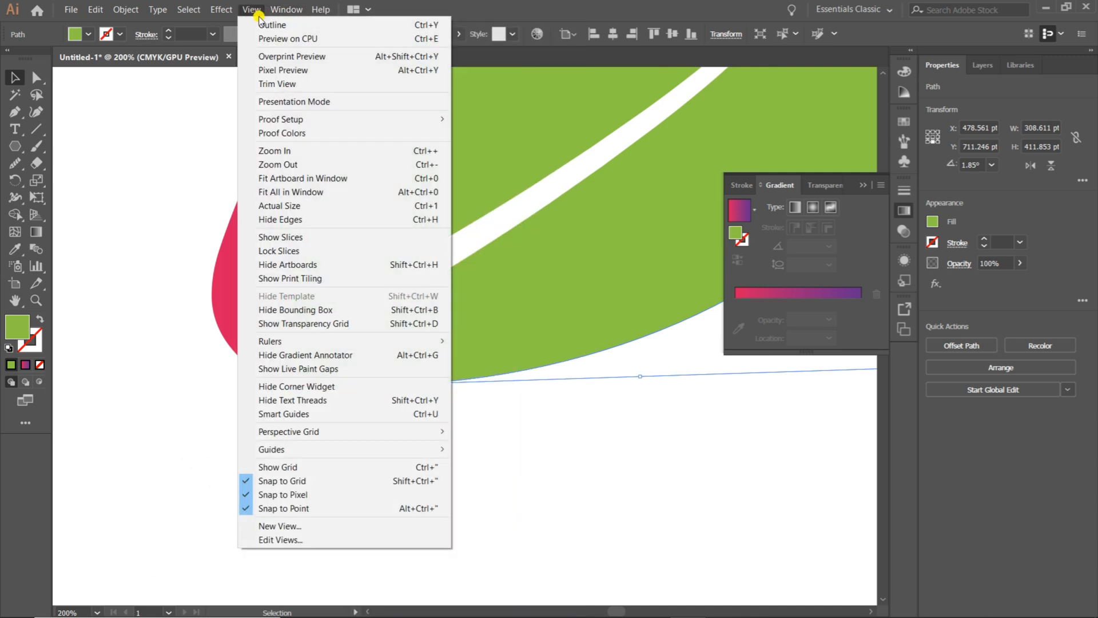
{"action": "left_click", "coordinate": [250, 485]}
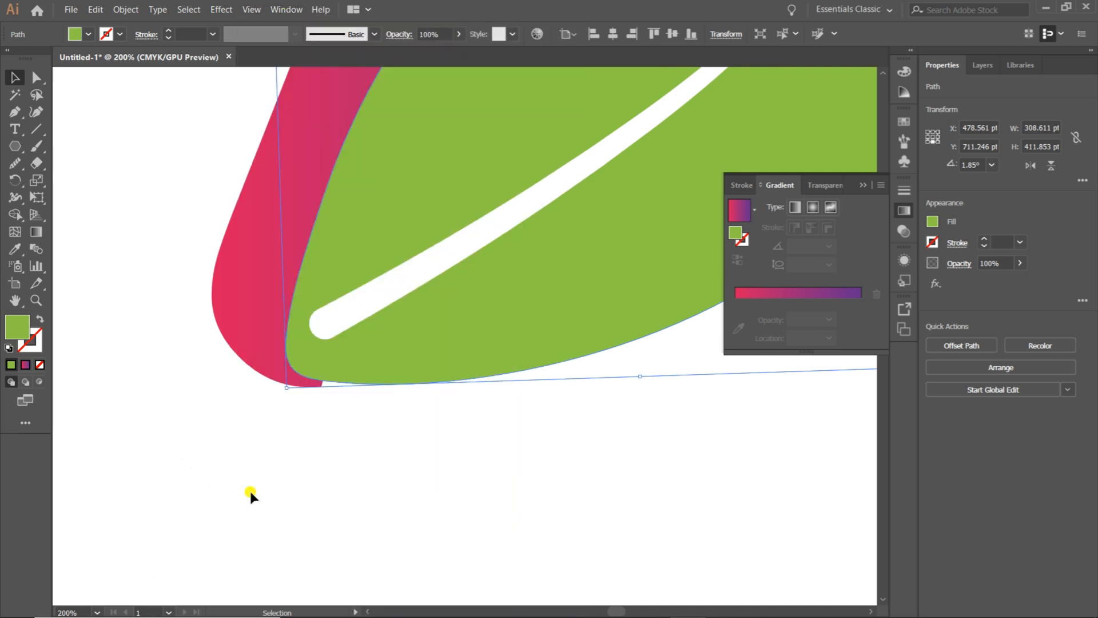
{"action": "left_click_drag", "start_coordinate": [312, 373], "coordinate": [305, 381]}
{"action": "left_click", "coordinate": [520, 456]}
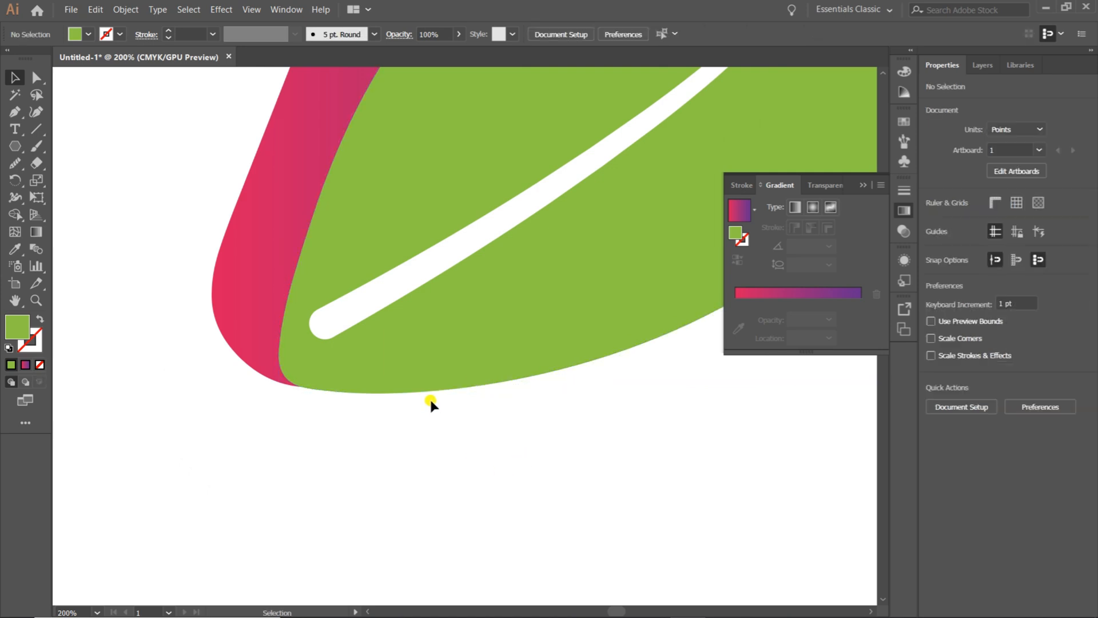
Step: Pull the inner corner points of the A's right leg toward the leaf base to extend the leg into a pointed tail
{"action": "key", "text": "ctrl+minus"}
{"action": "key", "text": "ctrl+minus"}
{"action": "key", "text": "ctrl+minus"}
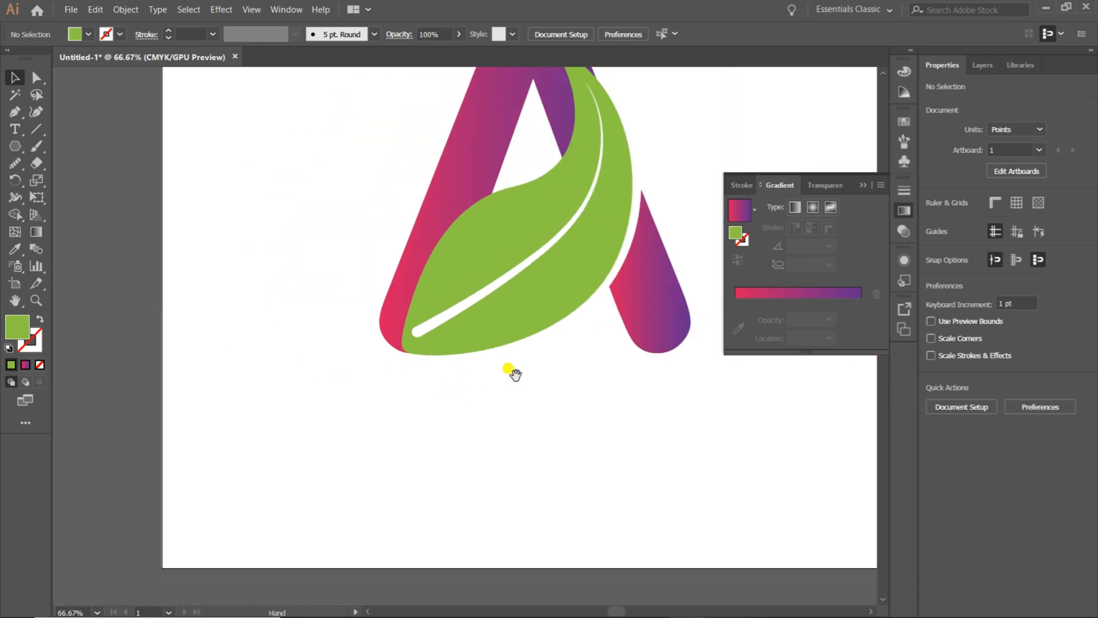
{"action": "left_click_drag", "start_coordinate": [510, 372], "coordinate": [441, 459]}
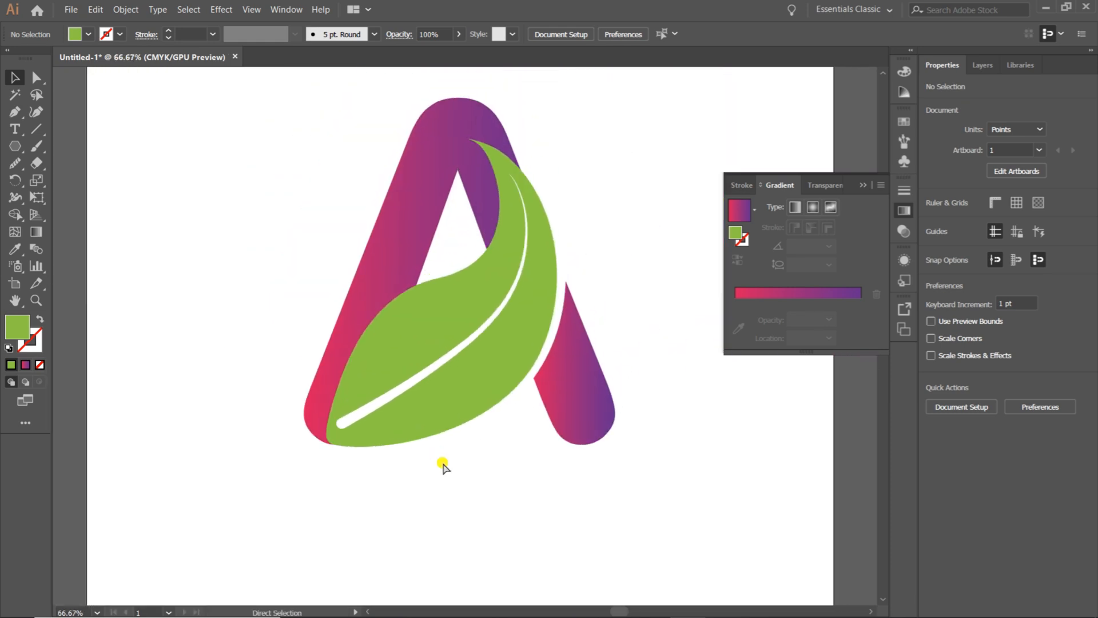
{"action": "key", "text": "ctrl+minus"}
{"action": "left_click", "coordinate": [547, 377]}
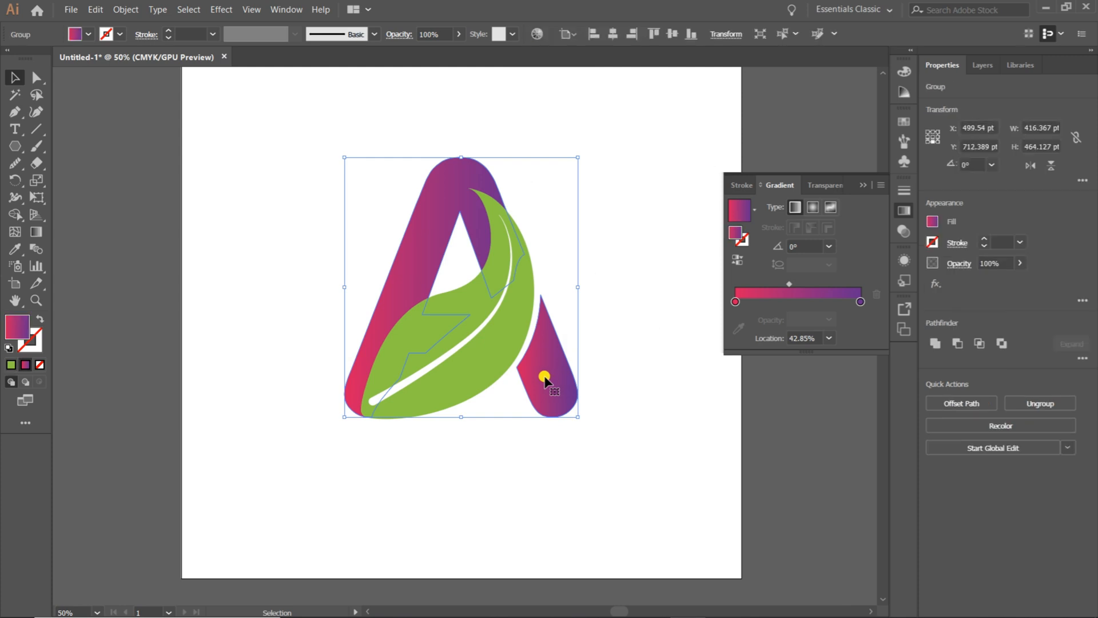
{"action": "key", "text": "a"}
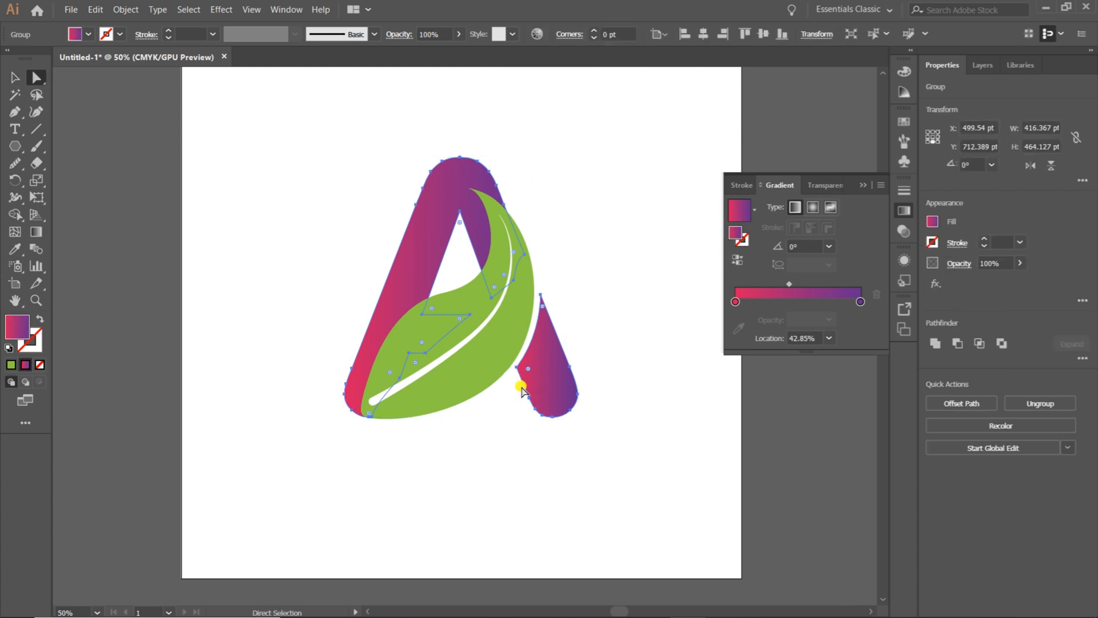
{"action": "left_click_drag", "start_coordinate": [516, 370], "coordinate": [392, 415]}
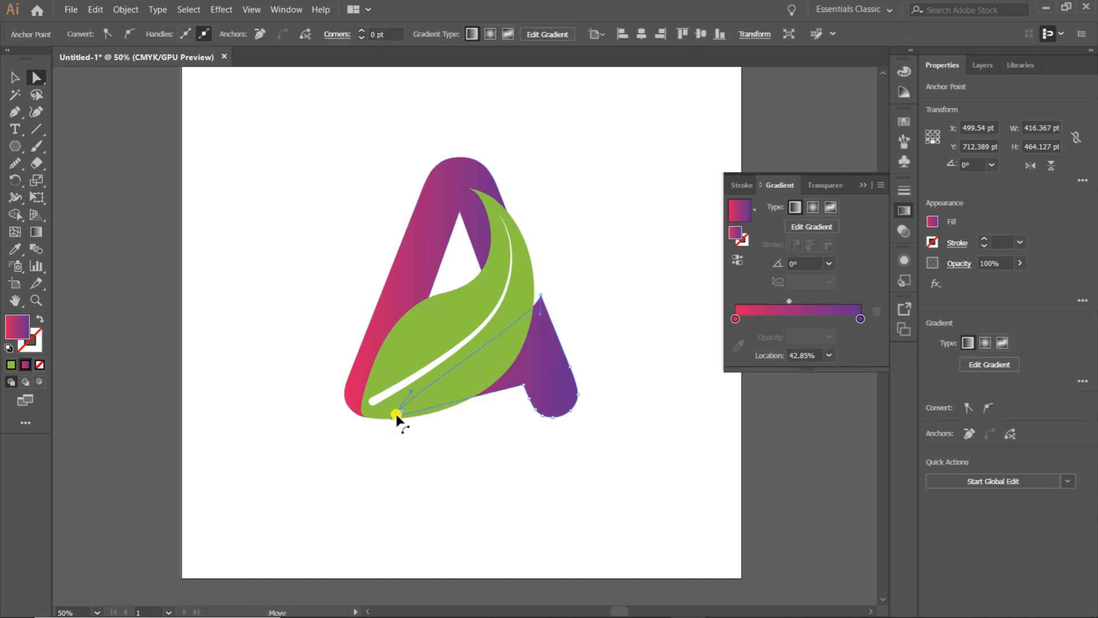
{"action": "left_click_drag", "start_coordinate": [523, 388], "coordinate": [444, 401]}
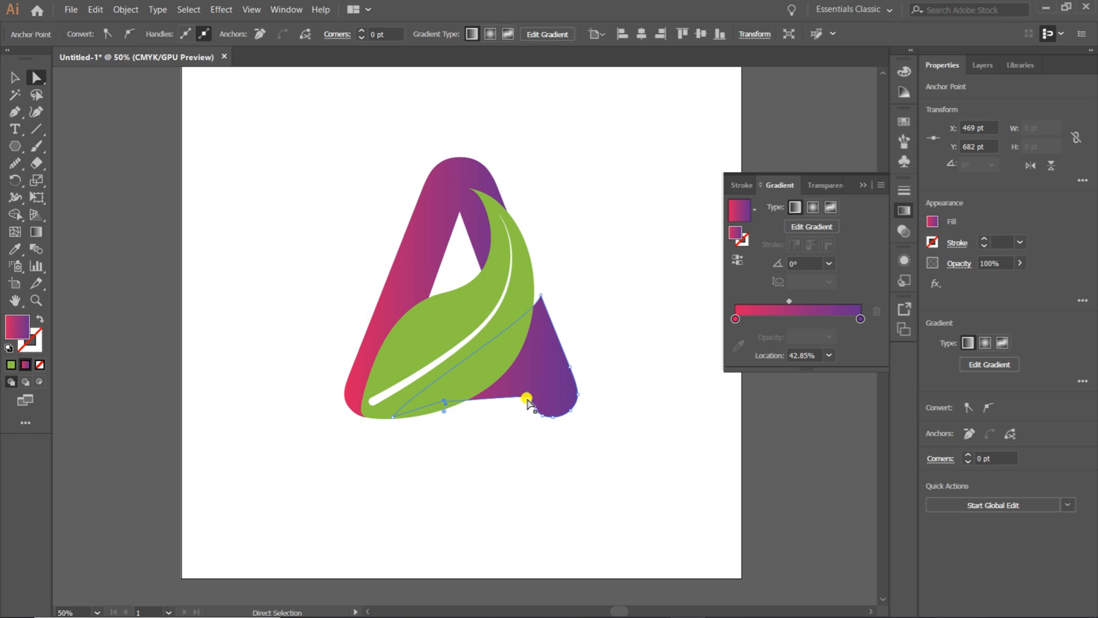
Step: Adjust the right leg's anchor points and curve handles so its inner edge follows the leaf with a white gap
{"action": "left_click_drag", "start_coordinate": [528, 402], "coordinate": [530, 403]}
{"action": "left_click_drag", "start_coordinate": [442, 405], "coordinate": [531, 378]}
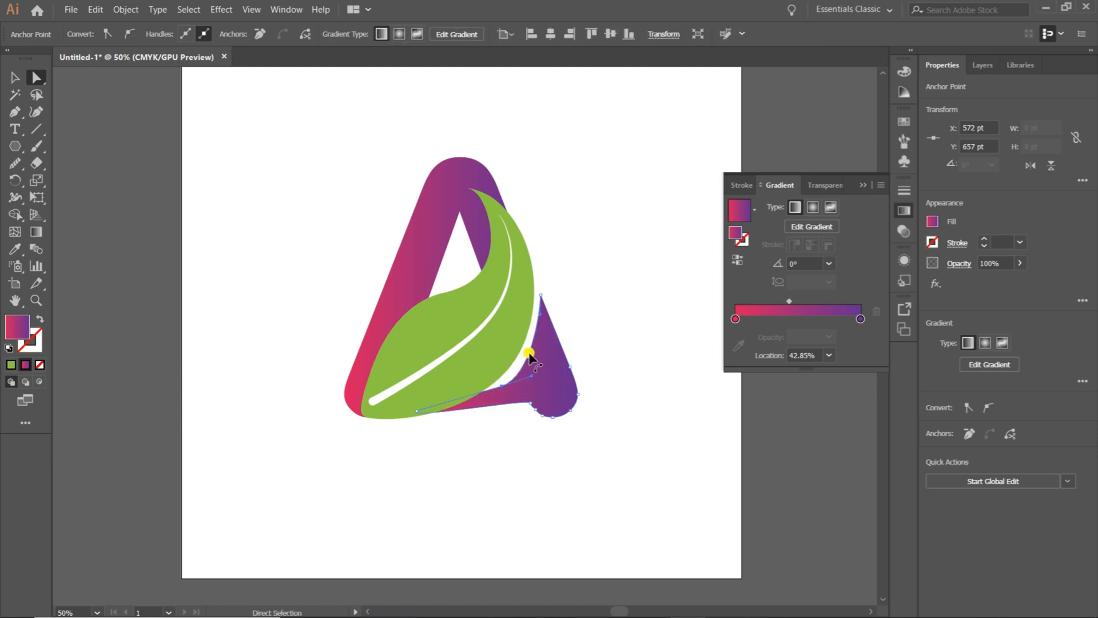
{"action": "left_click_drag", "start_coordinate": [539, 314], "coordinate": [548, 309]}
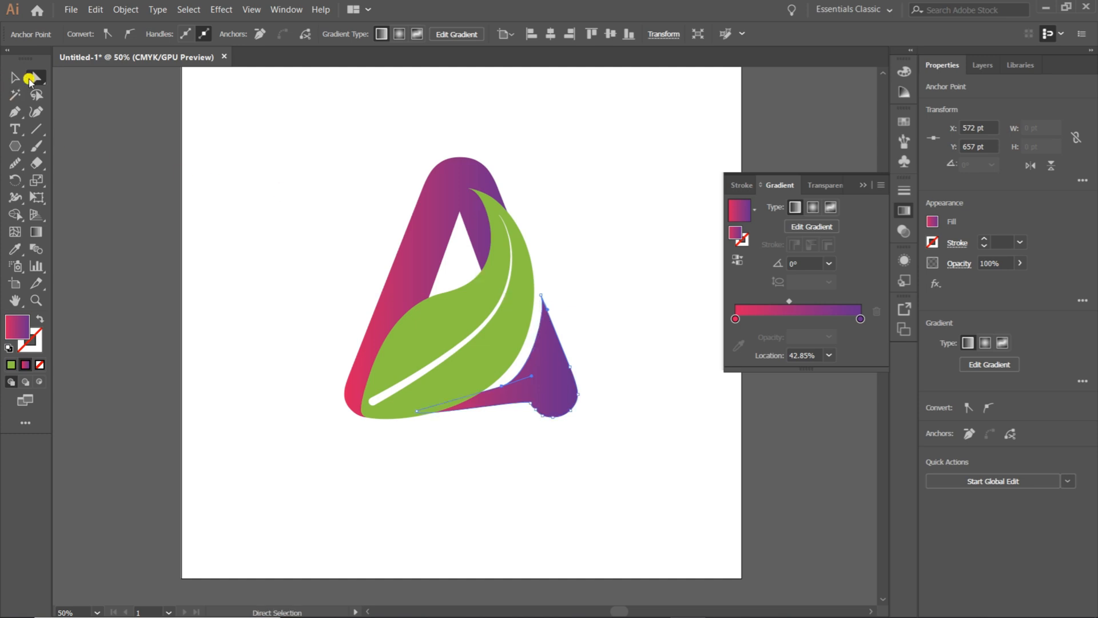
{"action": "key", "text": "v"}
{"action": "left_click", "coordinate": [245, 270]}
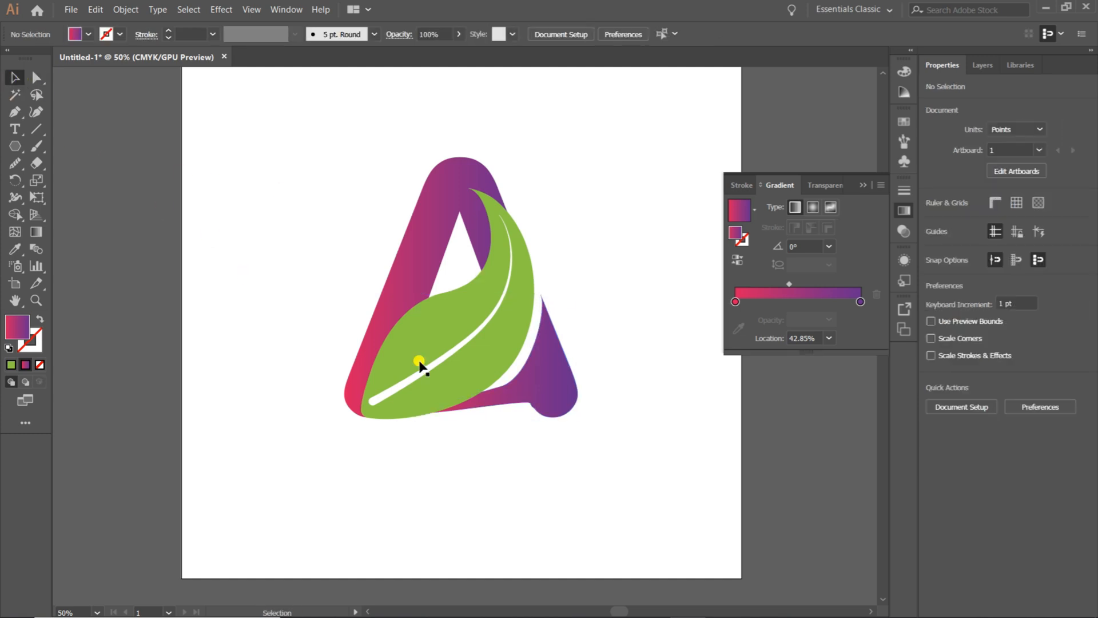
Step: Smooth the inner edge of the right leg from its upper tip along the tail with the Smooth tool
{"action": "left_click", "coordinate": [548, 376]}
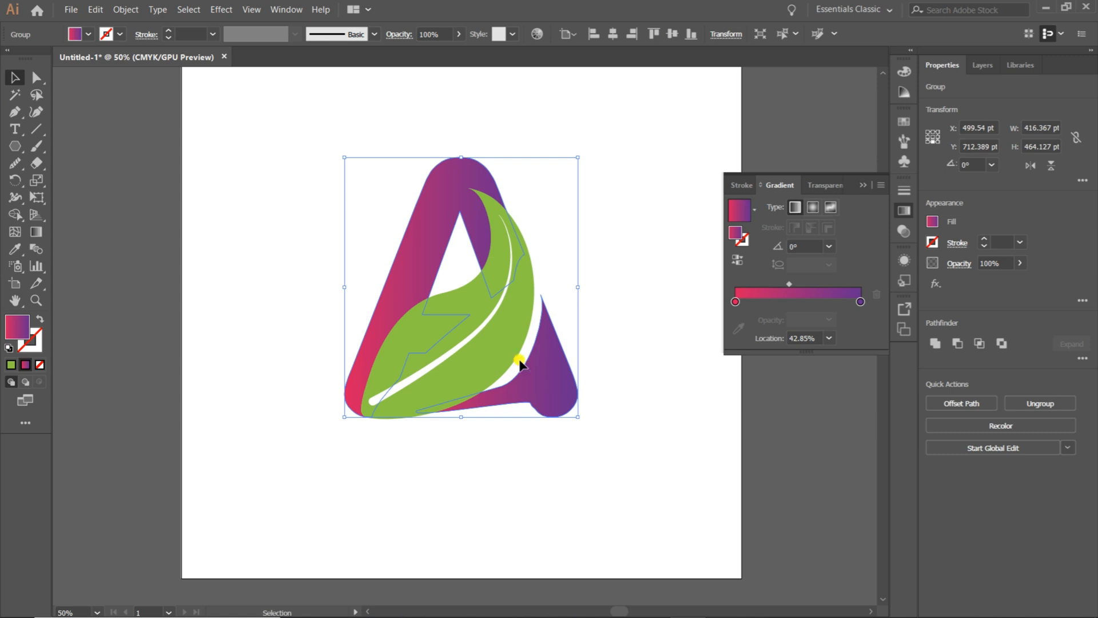
{"action": "left_click", "coordinate": [13, 162]}
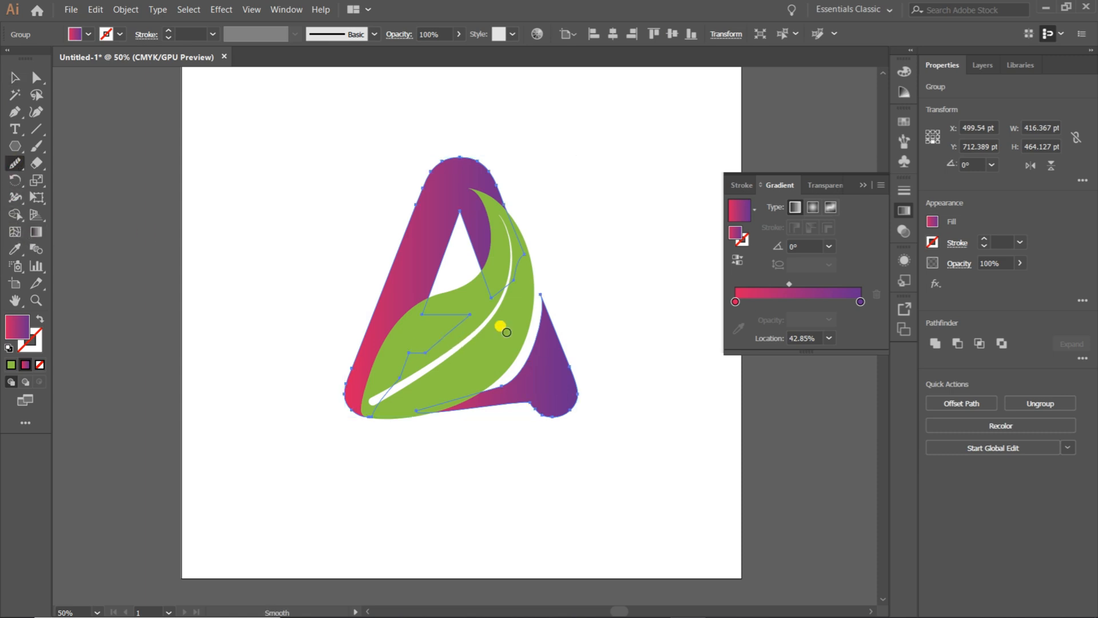
{"action": "left_click", "coordinate": [532, 290], "text": "ctrl"}
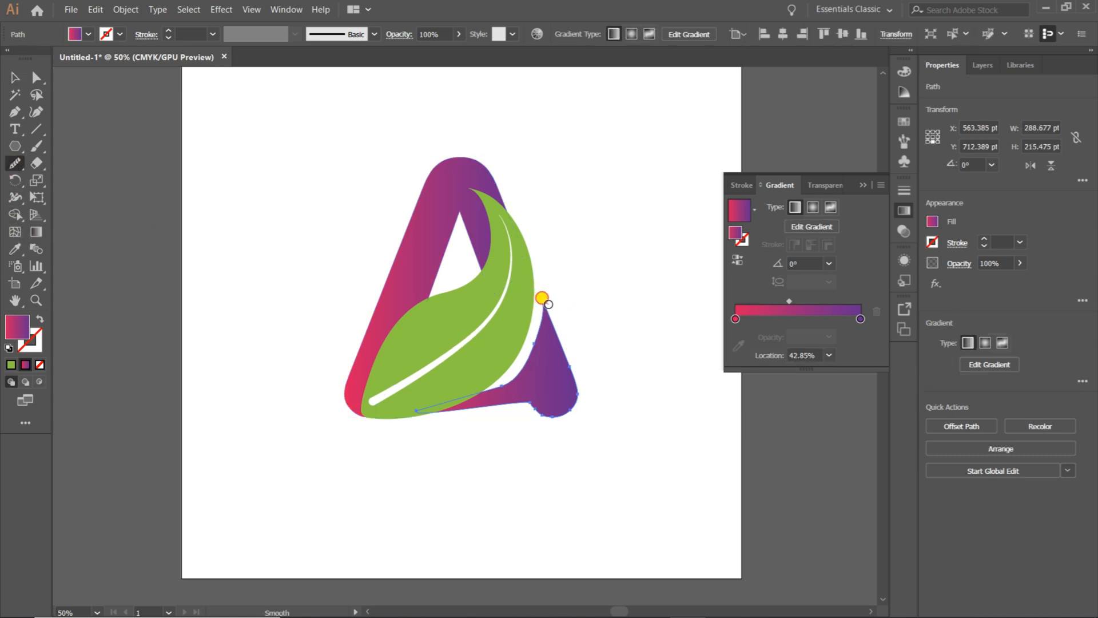
{"action": "mouse_move", "coordinate": [541, 335]}
{"action": "left_mouse_down"}
{"action": "mouse_move", "coordinate": [519, 394]}
{"action": "mouse_move", "coordinate": [535, 335]}
{"action": "mouse_move", "coordinate": [521, 384]}
{"action": "mouse_move", "coordinate": [490, 391]}
{"action": "mouse_move", "coordinate": [510, 372]}
{"action": "mouse_move", "coordinate": [498, 402]}
{"action": "mouse_move", "coordinate": [523, 377]}
{"action": "mouse_move", "coordinate": [482, 416]}
{"action": "mouse_move", "coordinate": [515, 369]}
{"action": "mouse_move", "coordinate": [480, 409]}
{"action": "mouse_move", "coordinate": [539, 361]}
{"action": "mouse_move", "coordinate": [515, 384]}
{"action": "mouse_move", "coordinate": [454, 405]}
{"action": "left_mouse_up"}
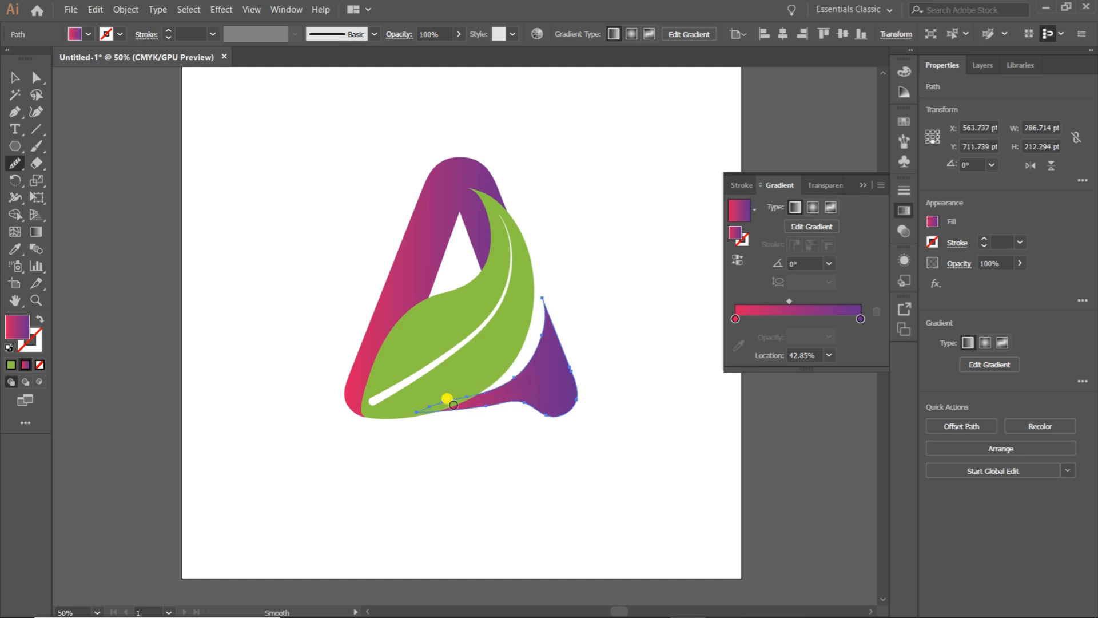
{"action": "key", "text": "v"}
{"action": "left_click", "coordinate": [248, 287]}
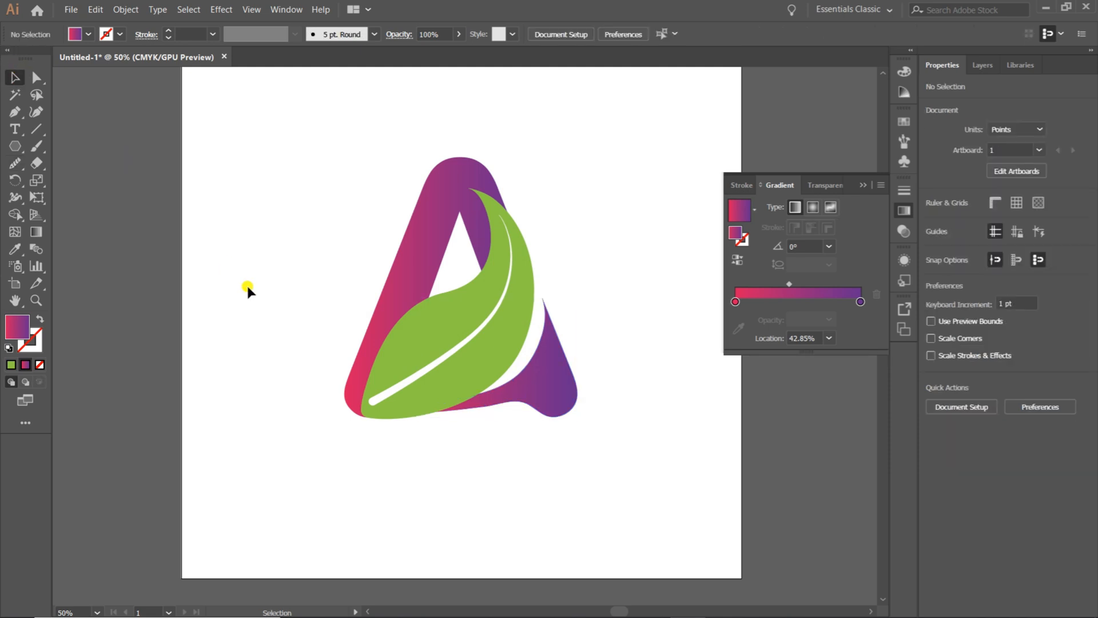
Step: Move the green leaf shape slightly right and up, and bring it back down 3 pt
{"action": "left_click", "coordinate": [497, 360]}
{"action": "left_click_drag", "start_coordinate": [493, 340], "coordinate": [495, 334]}
{"action": "key", "text": "Down"}
{"action": "key", "text": "Down"}
{"action": "key", "text": "Down"}
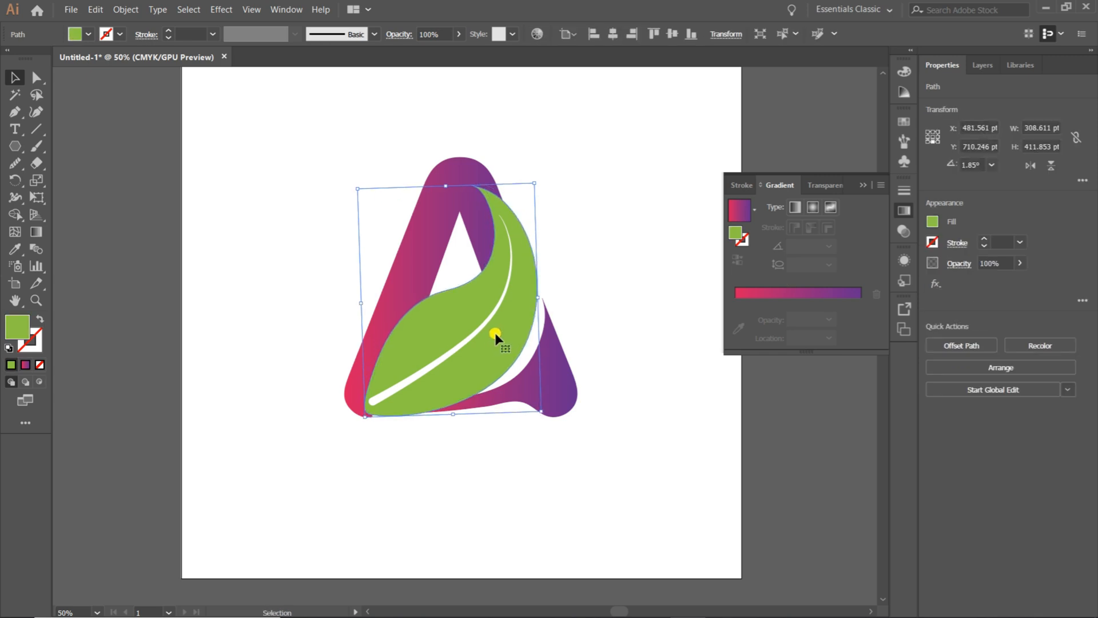
{"action": "left_click", "coordinate": [585, 262]}
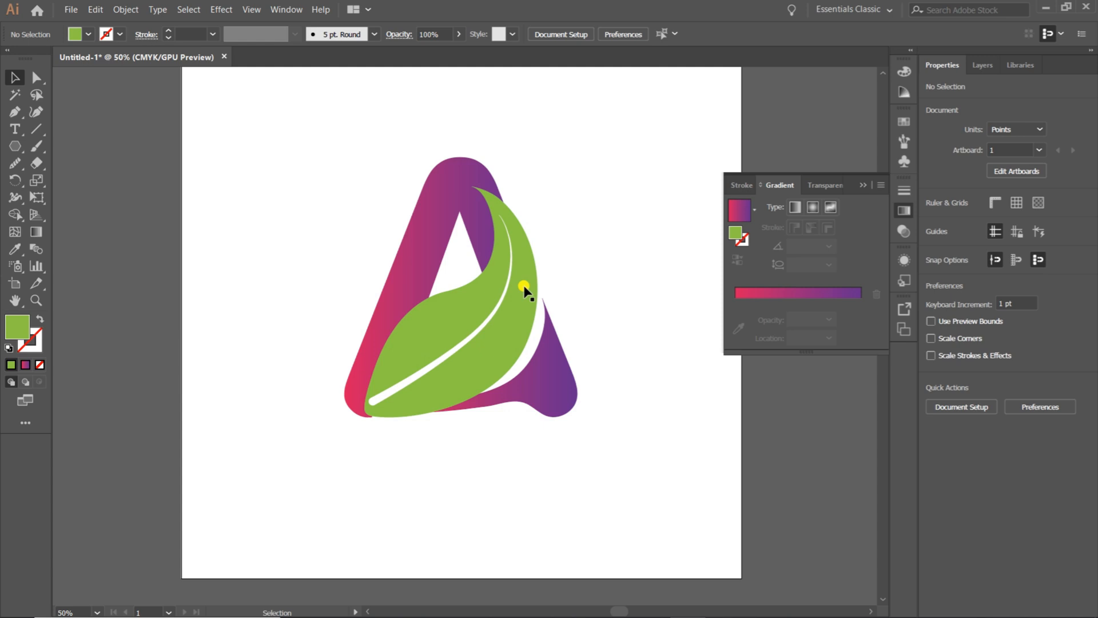
Step: Round the right leg's pointed upper tip and move the adjoining inner edge point slightly toward the leaf with the Curvature tool
{"action": "left_click", "coordinate": [553, 344]}
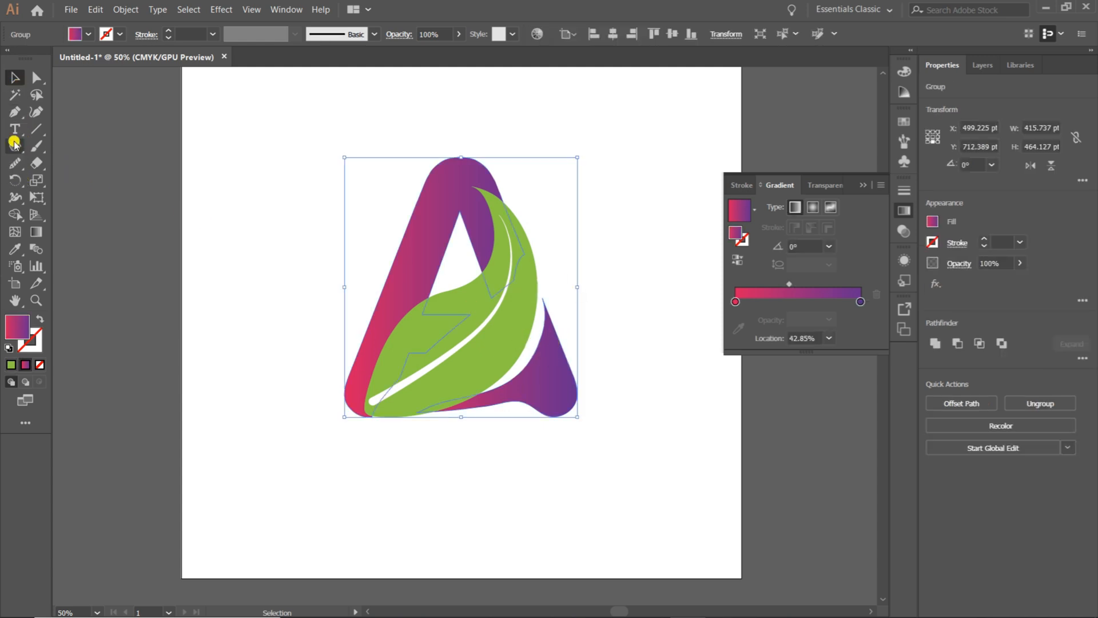
{"action": "left_click", "coordinate": [36, 111]}
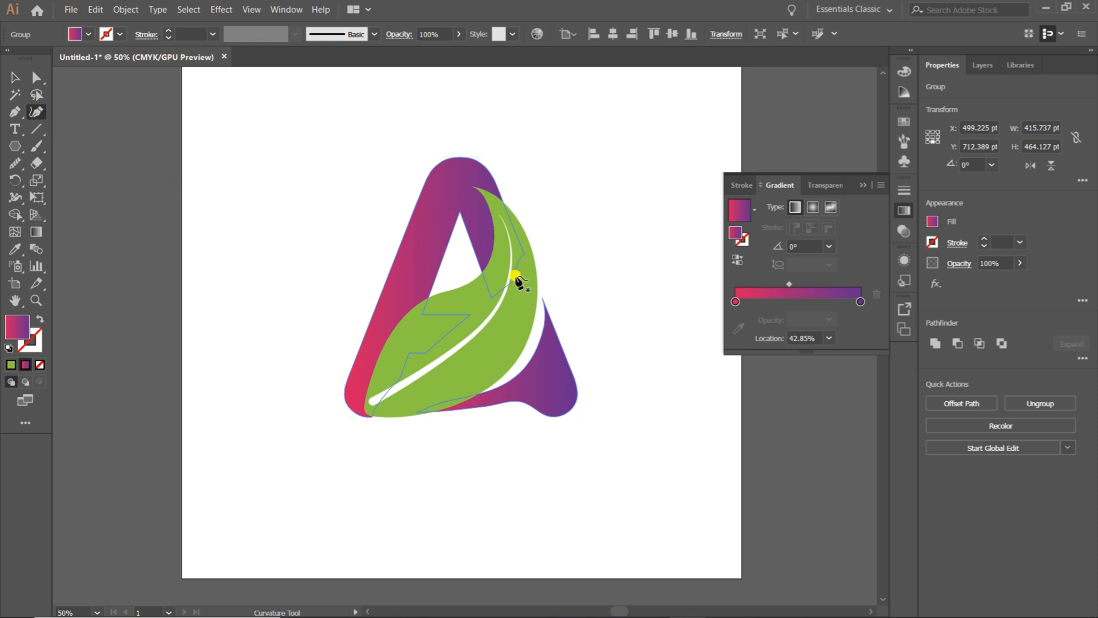
{"action": "key", "text": "ctrl+equal"}
{"action": "key", "text": "ctrl+equal"}
{"action": "key", "text": "ctrl+equal"}
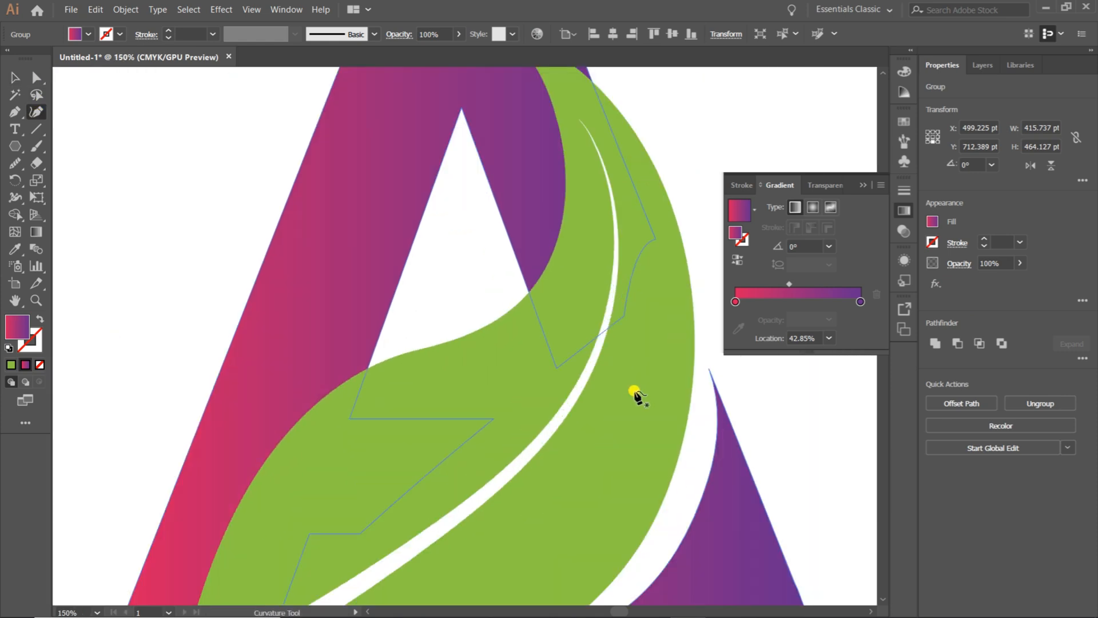
{"action": "left_click_drag", "start_coordinate": [681, 417], "coordinate": [478, 290]}
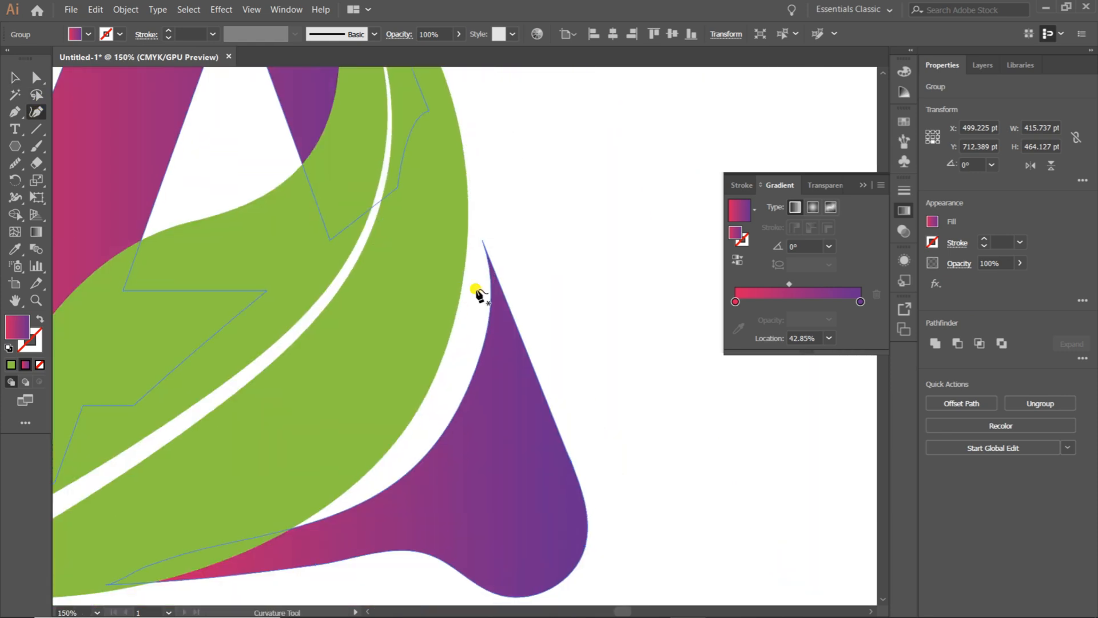
{"action": "left_click", "coordinate": [485, 244]}
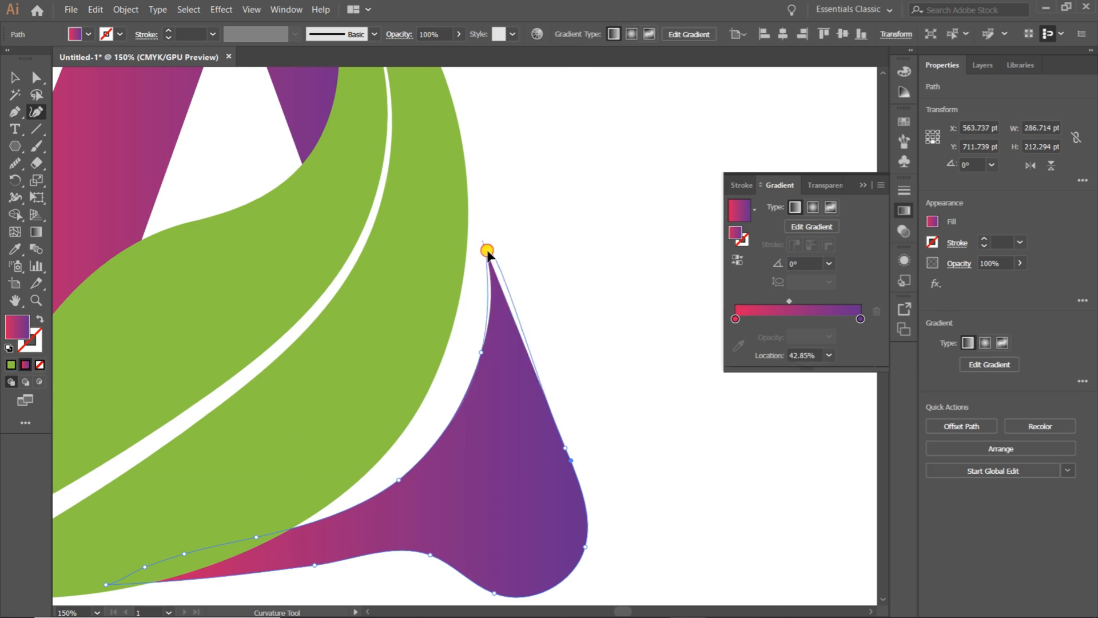
{"action": "left_click_drag", "start_coordinate": [487, 250], "coordinate": [482, 250]}
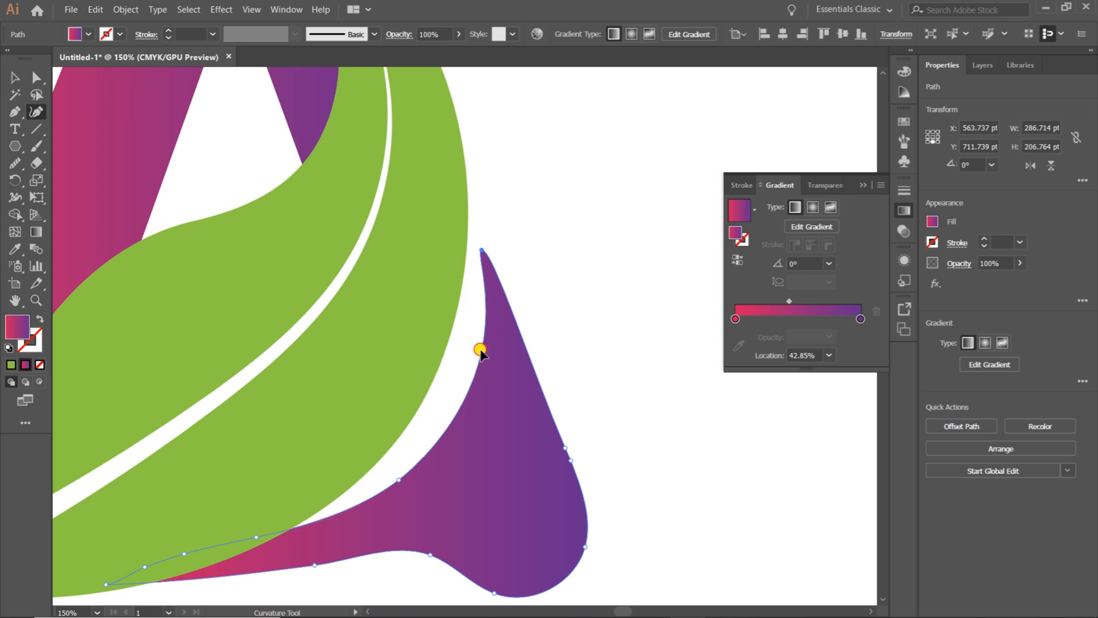
{"action": "left_click_drag", "start_coordinate": [480, 353], "coordinate": [476, 354]}
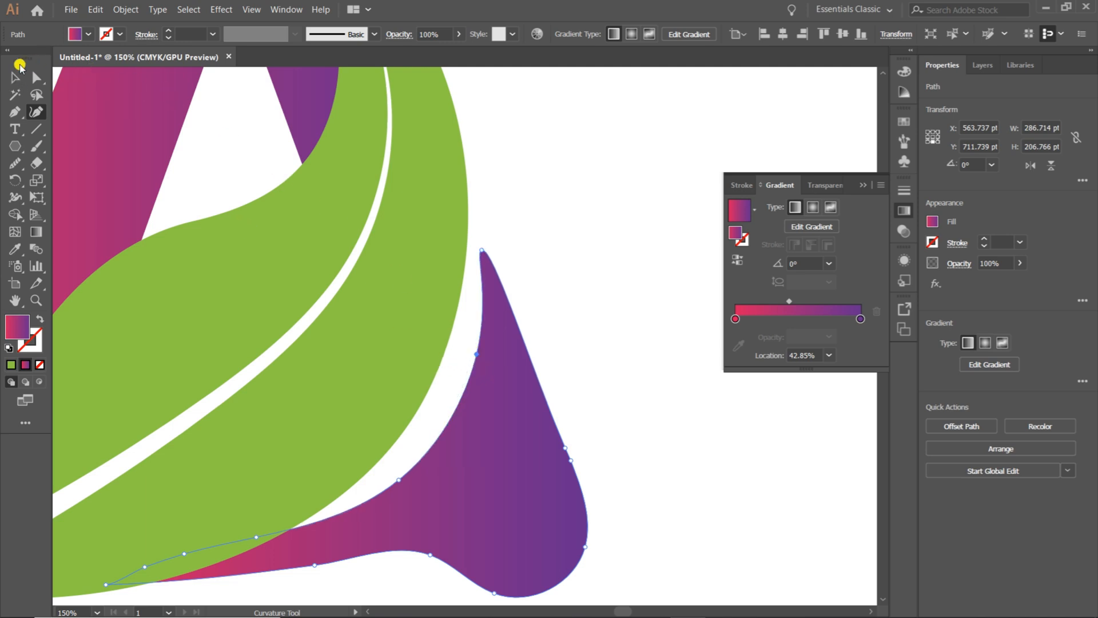
{"action": "left_click", "coordinate": [16, 76]}
{"action": "left_click", "coordinate": [665, 343]}
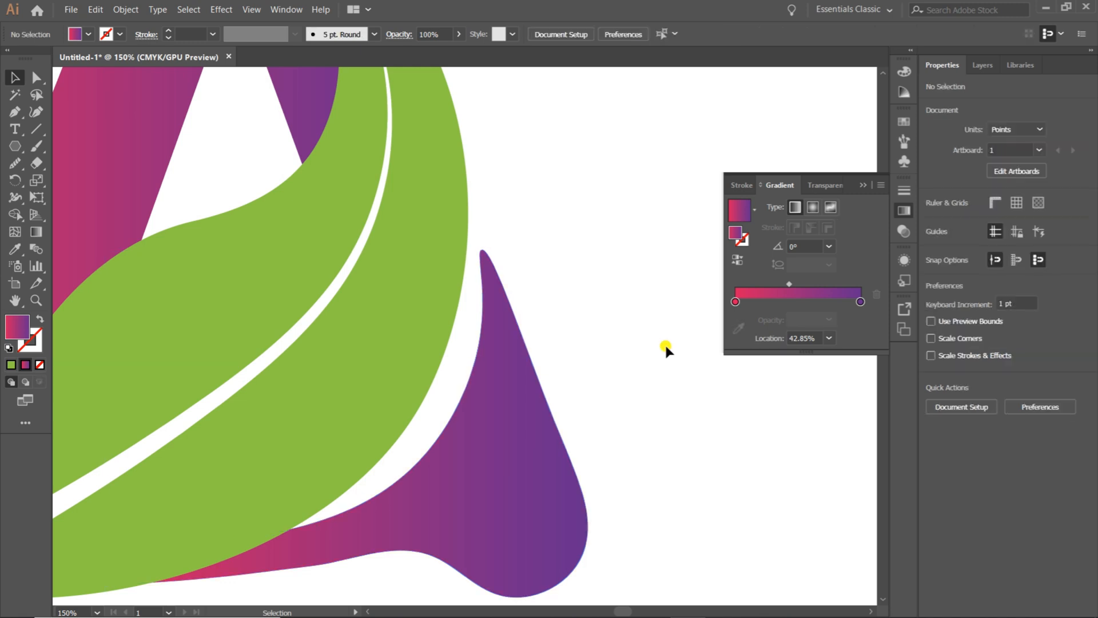
Step: Nudge the green leaf shape 1 pt down and 1 pt left over the letter
{"action": "key", "text": "ctrl+0"}
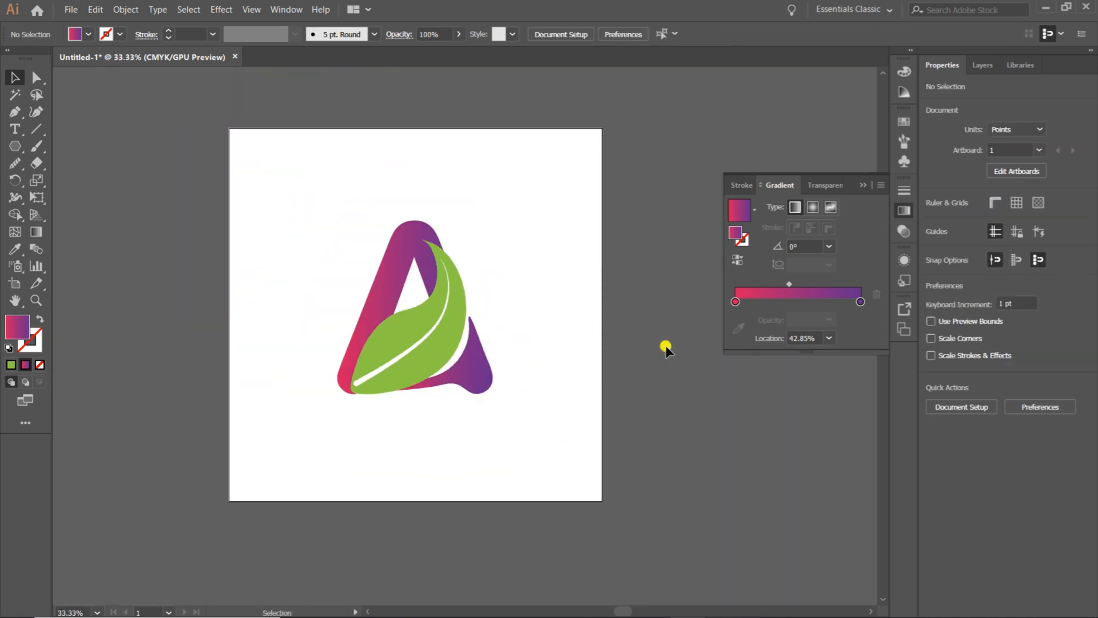
{"action": "left_click", "coordinate": [367, 391]}
{"action": "left_click", "coordinate": [590, 342]}
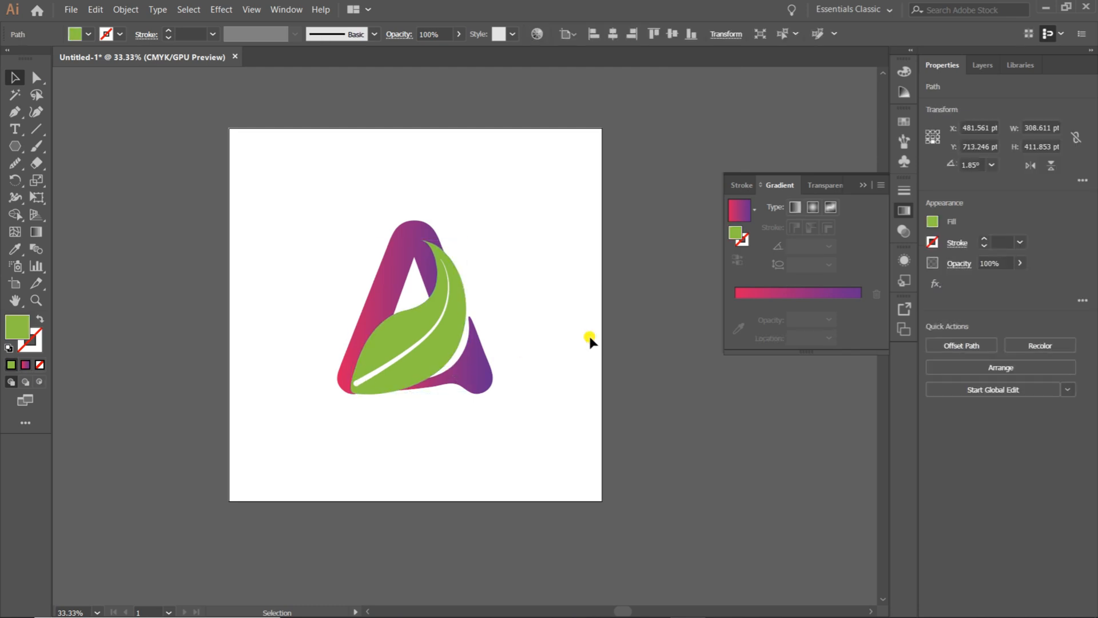
{"action": "left_click", "coordinate": [404, 342]}
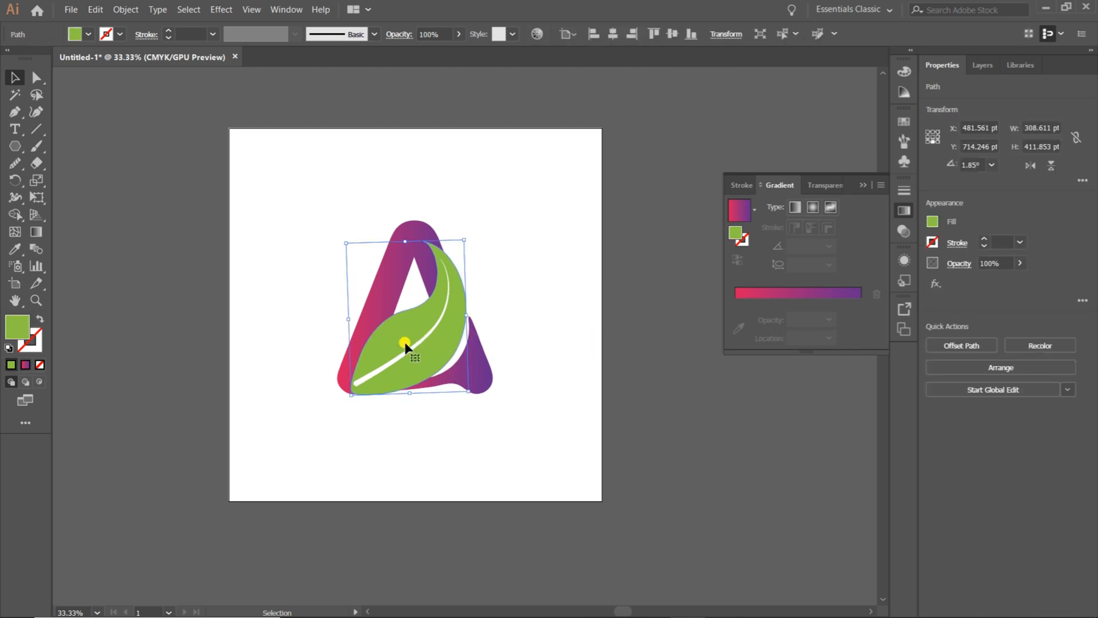
{"action": "key", "text": "Left"}
{"action": "left_click", "coordinate": [568, 307]}
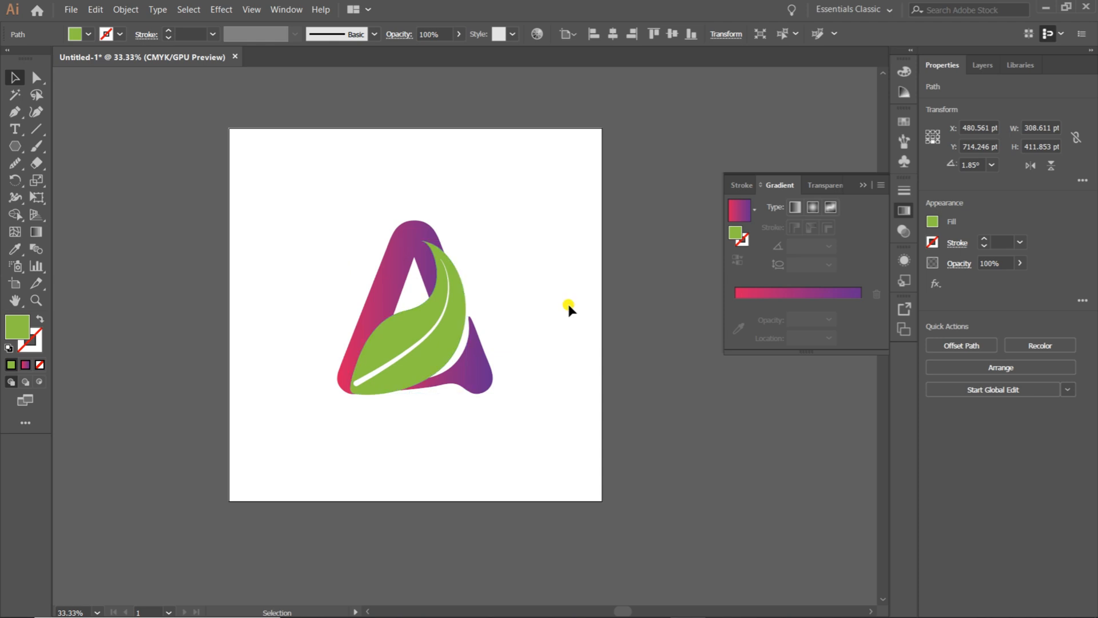
Step: Group the letter A, the leaf and its midrib into one object
{"action": "scroll", "coordinate": [621, 314], "scroll_direction": "down", "scroll_amount": 1}
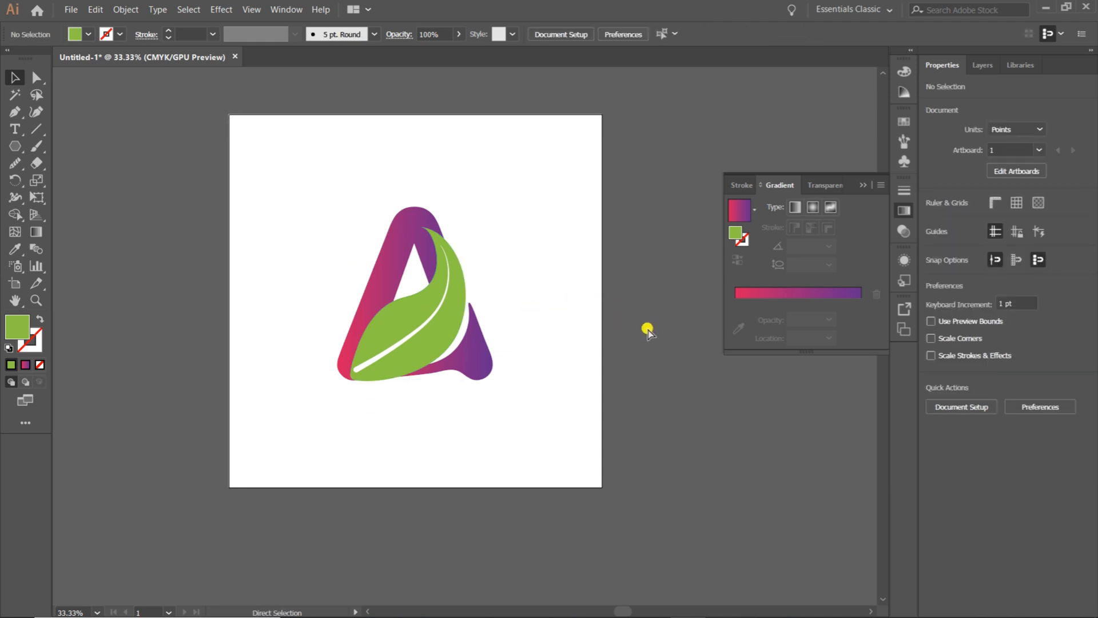
{"action": "key", "text": "ctrl+minus"}
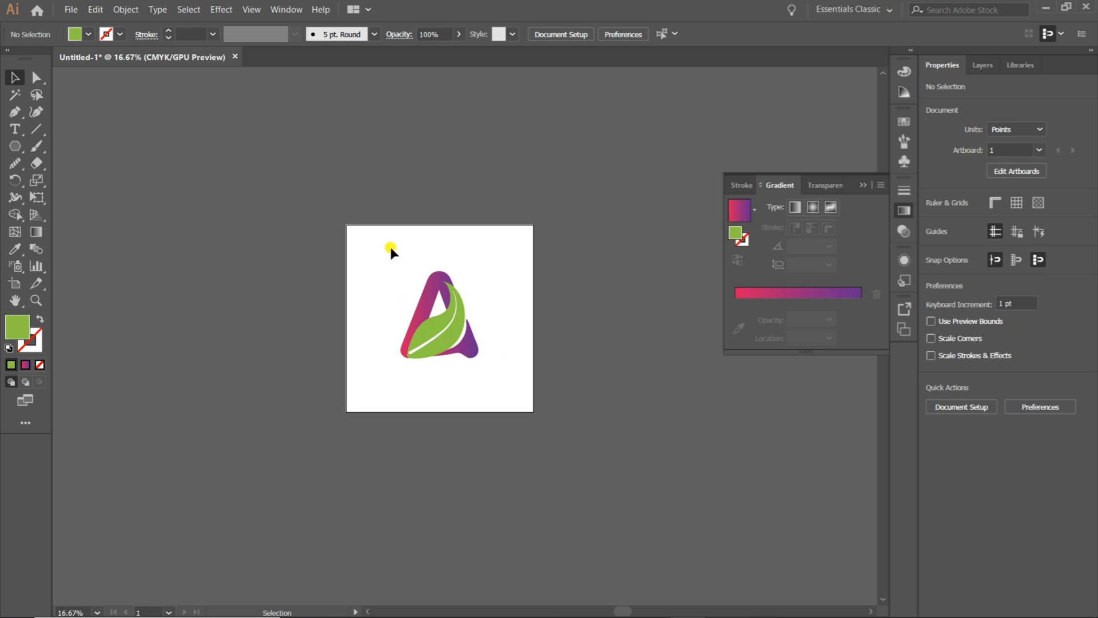
{"action": "left_click_drag", "start_coordinate": [390, 241], "coordinate": [490, 352]}
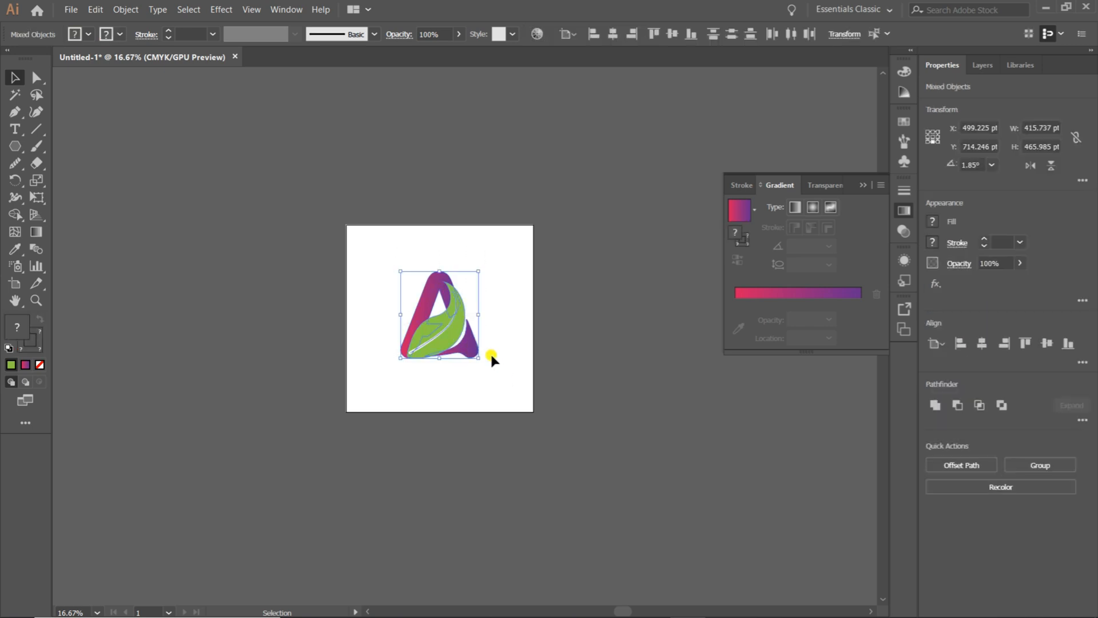
{"action": "key", "text": "ctrl+g"}
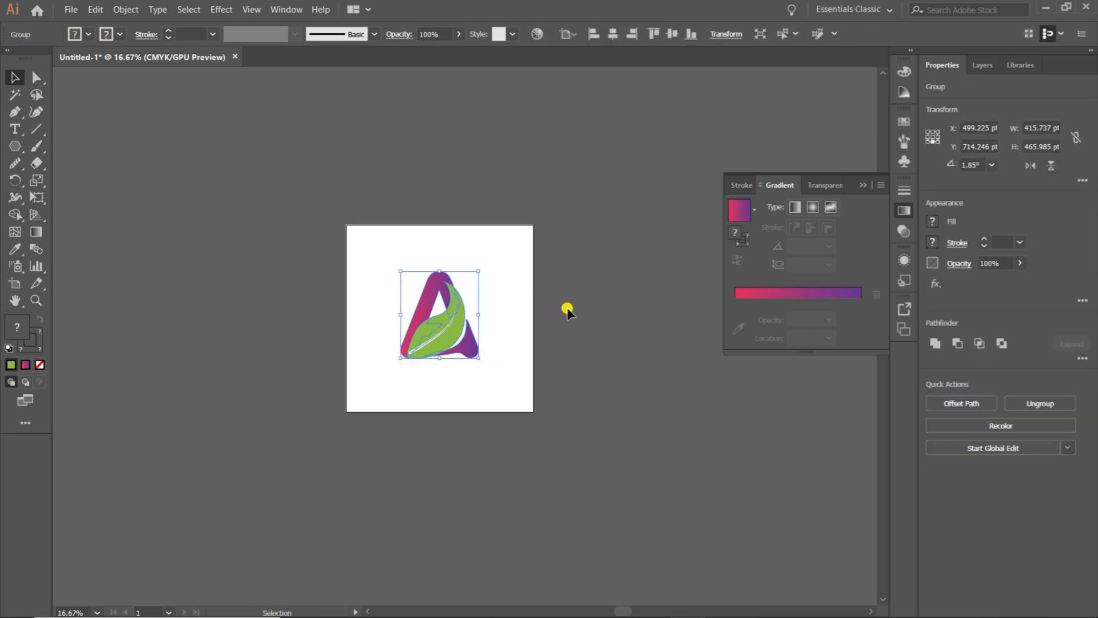
Step: Move the grouped leaf-and-A mark straight up to the upper part of the artboard
{"action": "left_click", "coordinate": [544, 329]}
{"action": "left_click_drag", "start_coordinate": [448, 324], "coordinate": [452, 296]}
{"action": "left_click", "coordinate": [595, 363]}
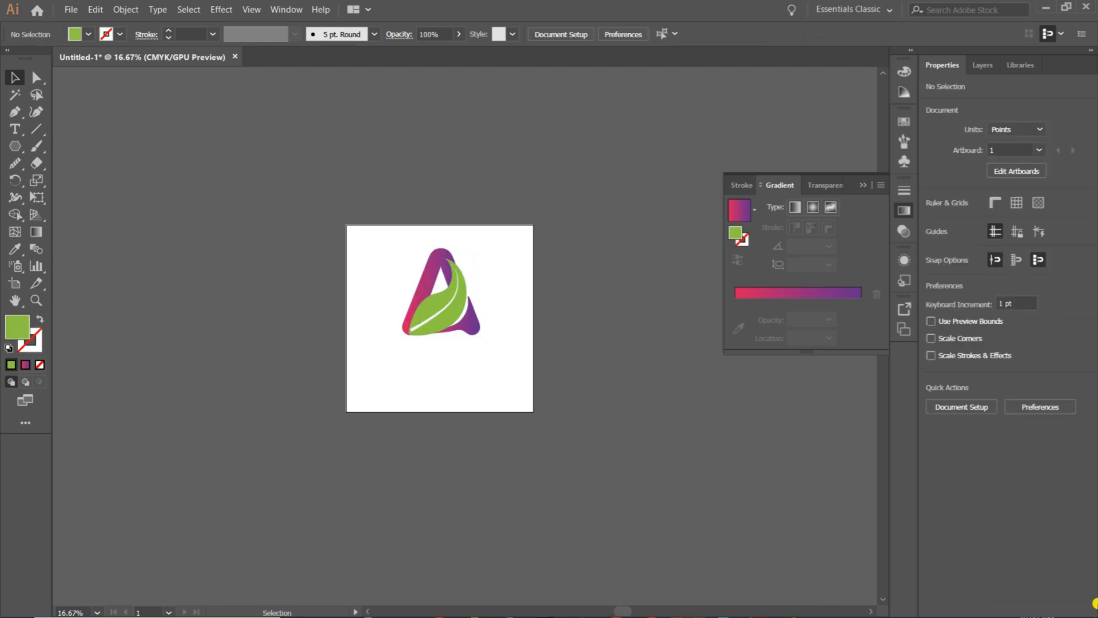
{"action": "left_click", "coordinate": [864, 187]}
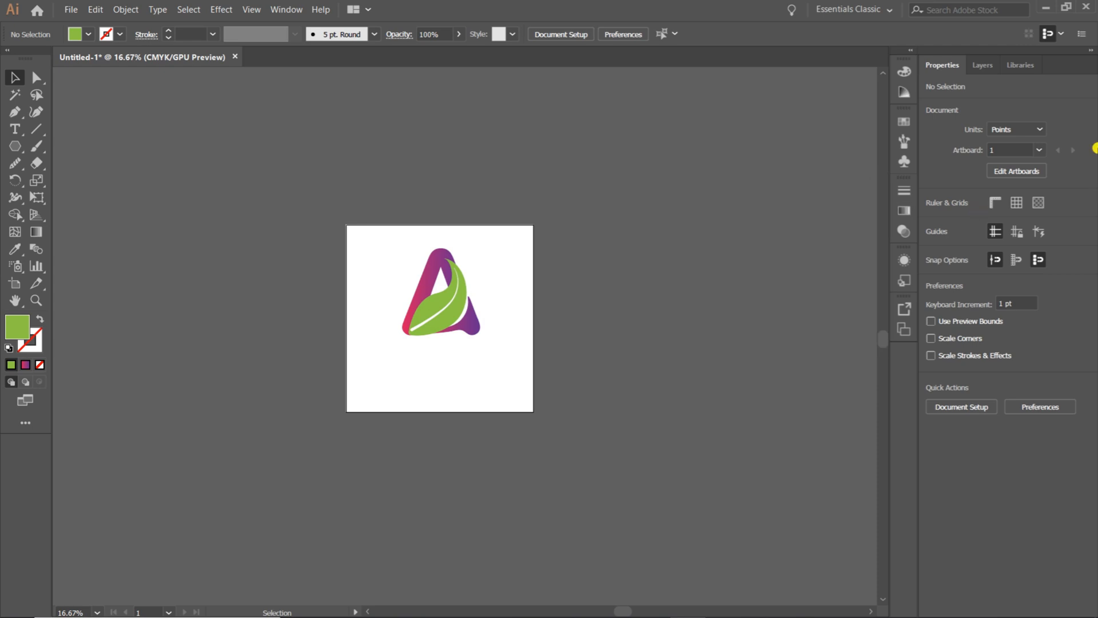
Step: Add the text "agro" starting below the mark and set it in the Ananda Namaste font
{"action": "left_click", "coordinate": [14, 129]}
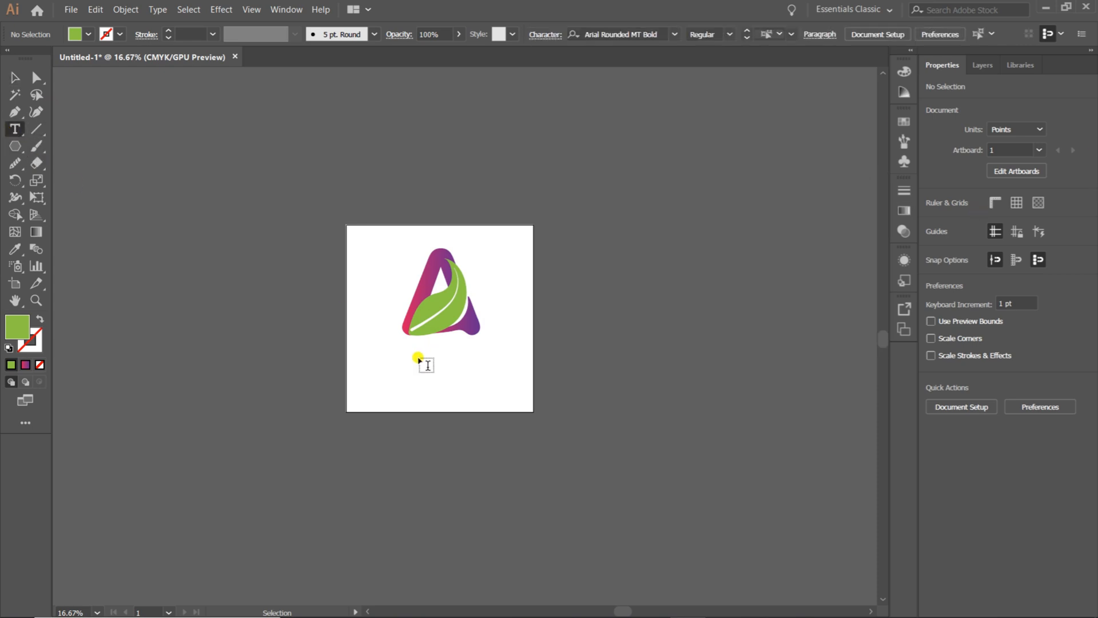
{"action": "left_click", "coordinate": [419, 359]}
{"action": "key", "text": "BackSpace"}
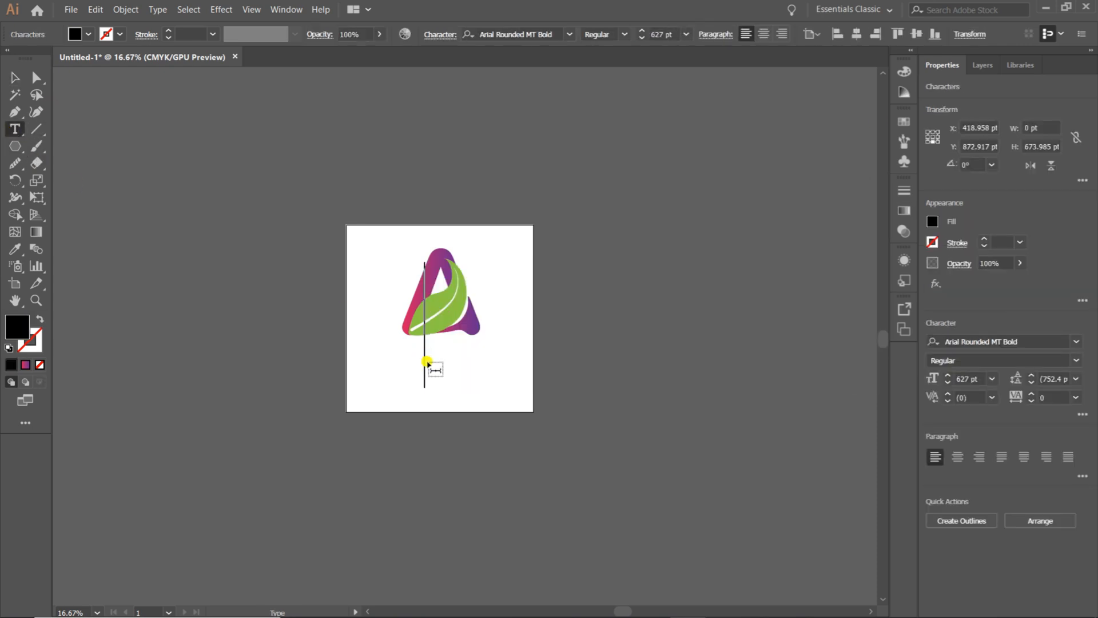
{"action": "type", "text": "agro"}
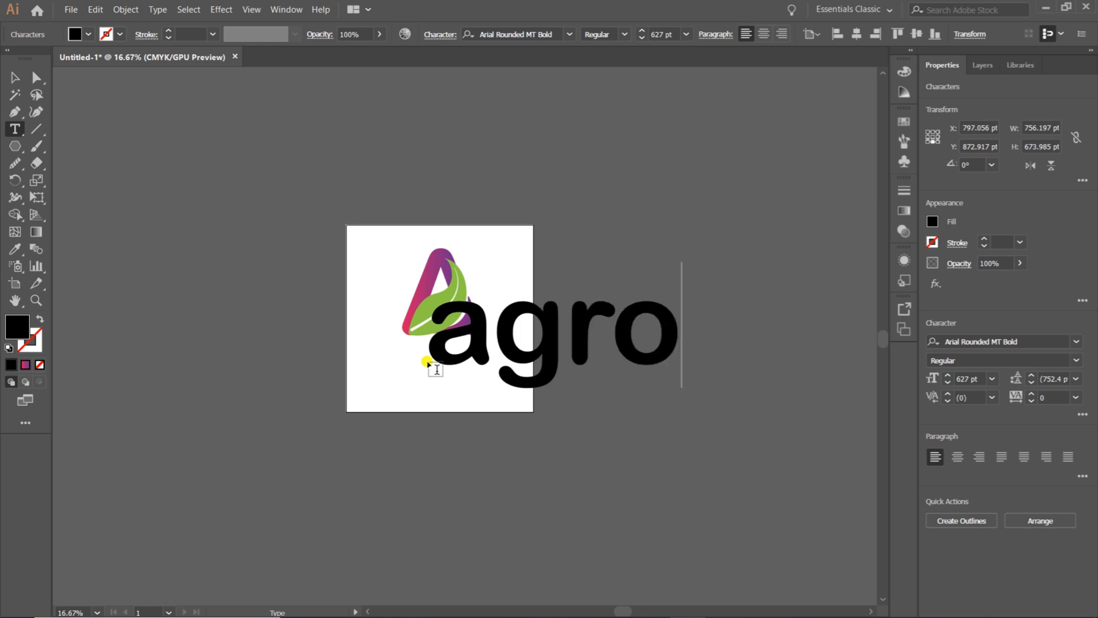
{"action": "key", "text": "ctrl+a"}
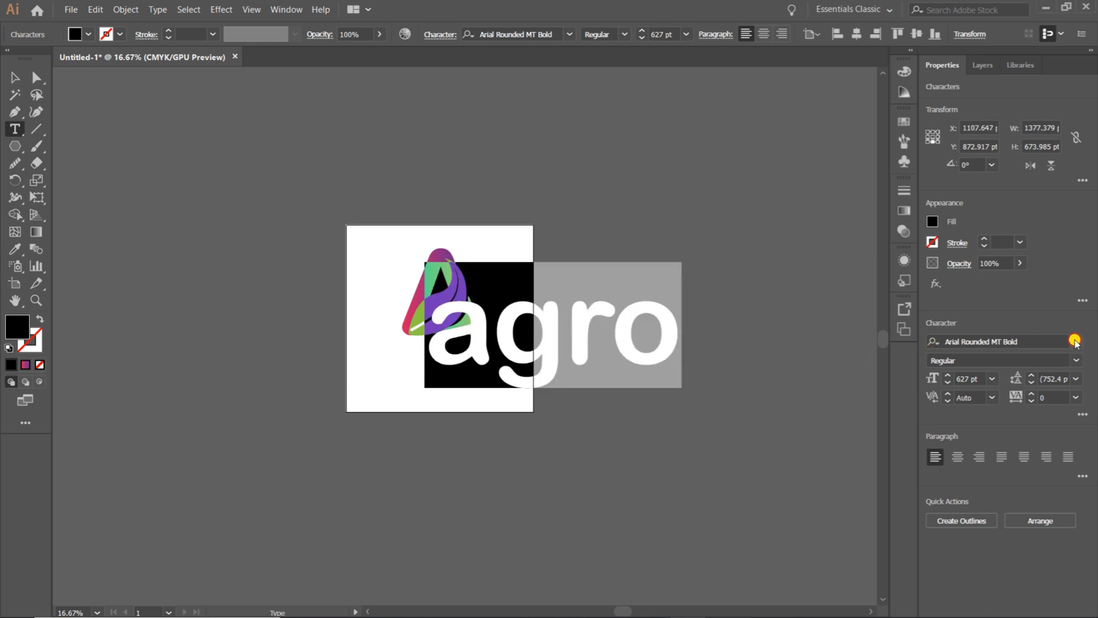
{"action": "left_click", "coordinate": [1075, 341]}
{"action": "left_click", "coordinate": [937, 428]}
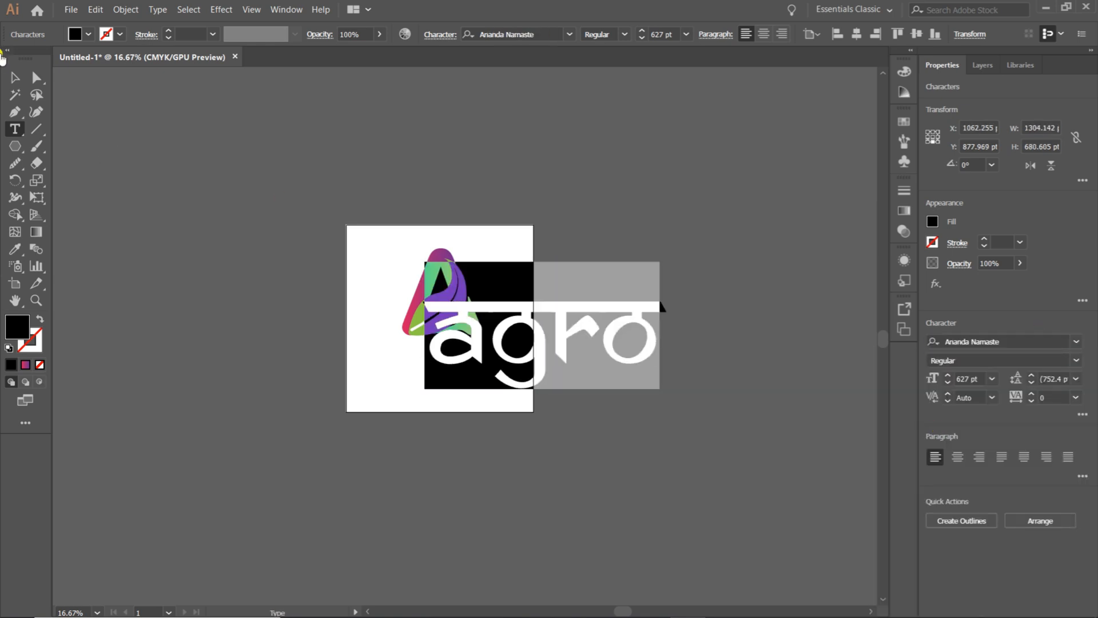
{"action": "left_click", "coordinate": [15, 78]}
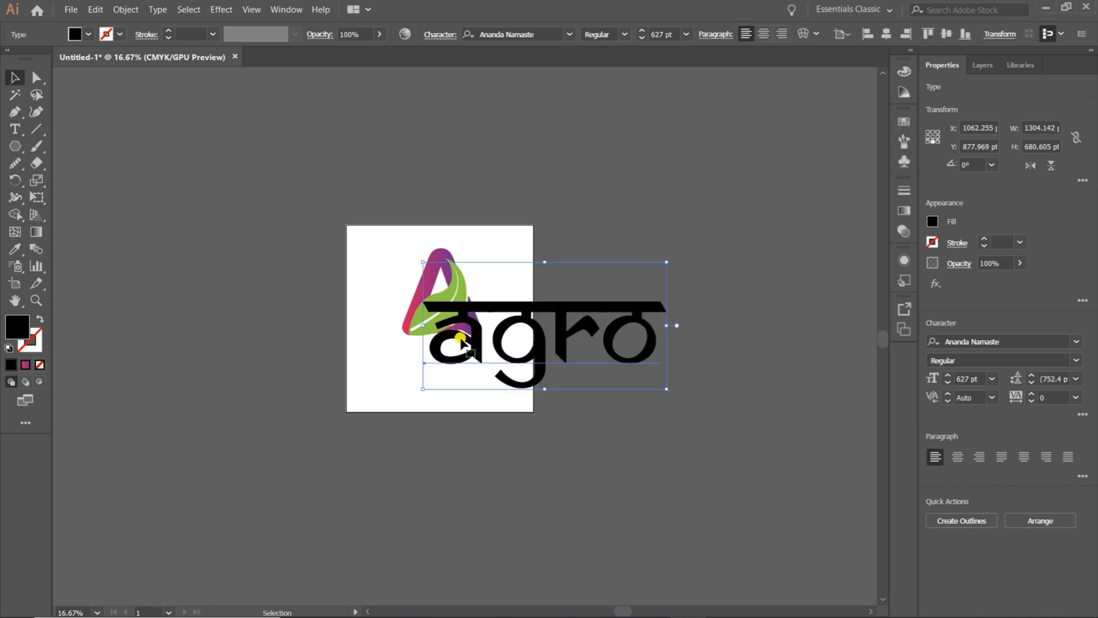
Step: Scale the "agro" text down proportionally to about 430 pt wide and place it centred just below the letter mark
{"action": "key", "text": "ctrl+plus"}
{"action": "key", "text": "ctrl+plus"}
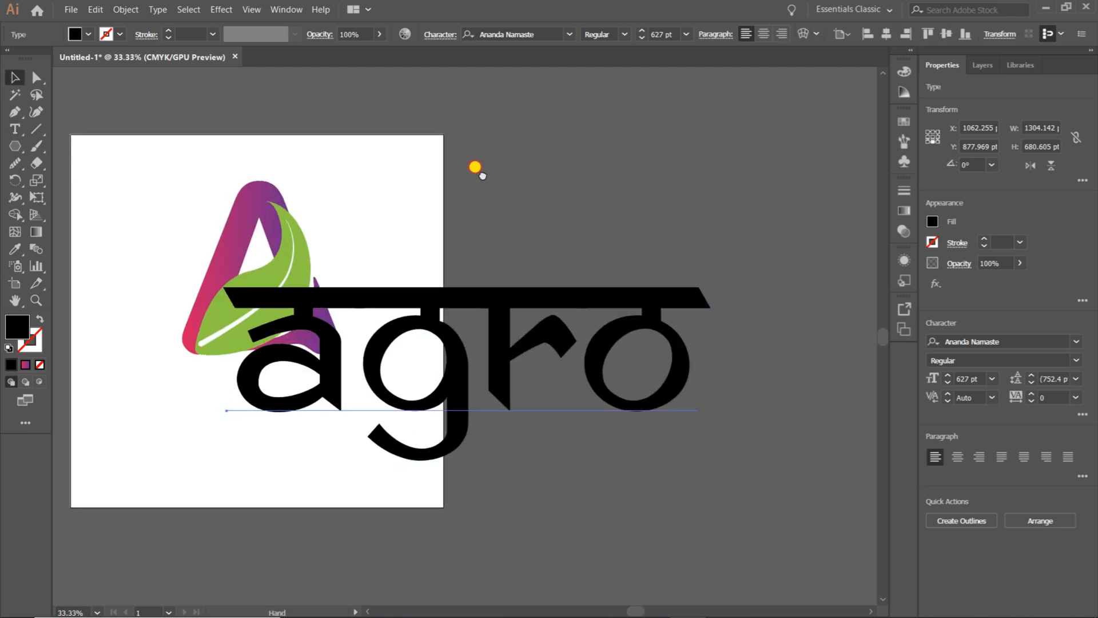
{"action": "left_click_drag", "start_coordinate": [481, 174], "coordinate": [662, 152]}
{"action": "left_click_drag", "start_coordinate": [662, 275], "coordinate": [498, 342]}
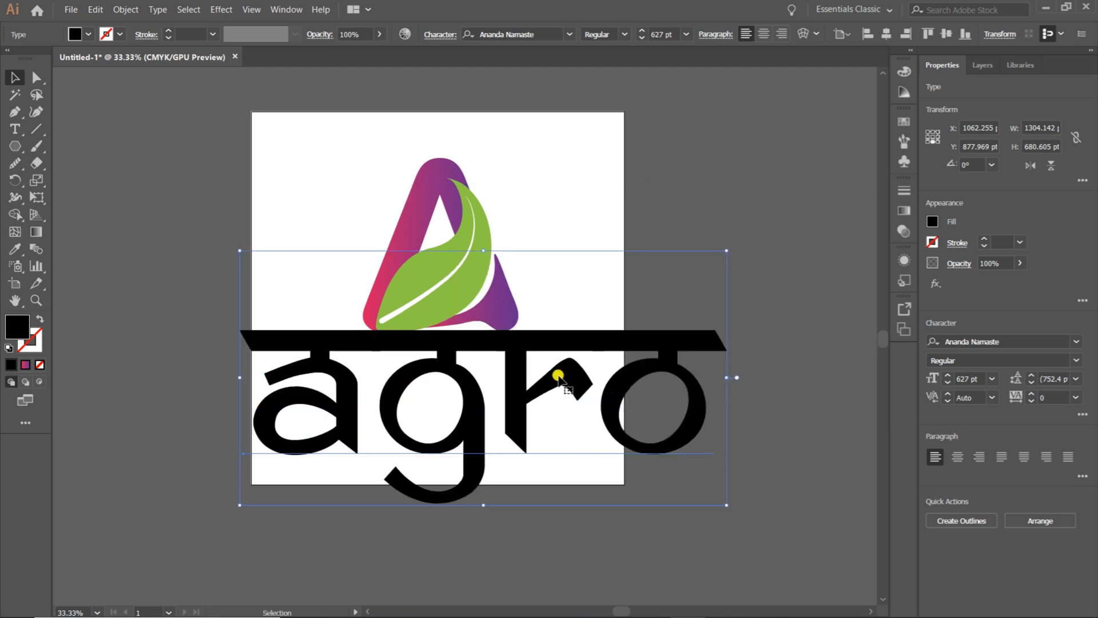
{"action": "left_click_drag", "start_coordinate": [724, 503], "coordinate": [465, 341]}
{"action": "left_click_drag", "start_coordinate": [479, 379], "coordinate": [527, 404]}
{"action": "left_click_drag", "start_coordinate": [507, 358], "coordinate": [493, 353]}
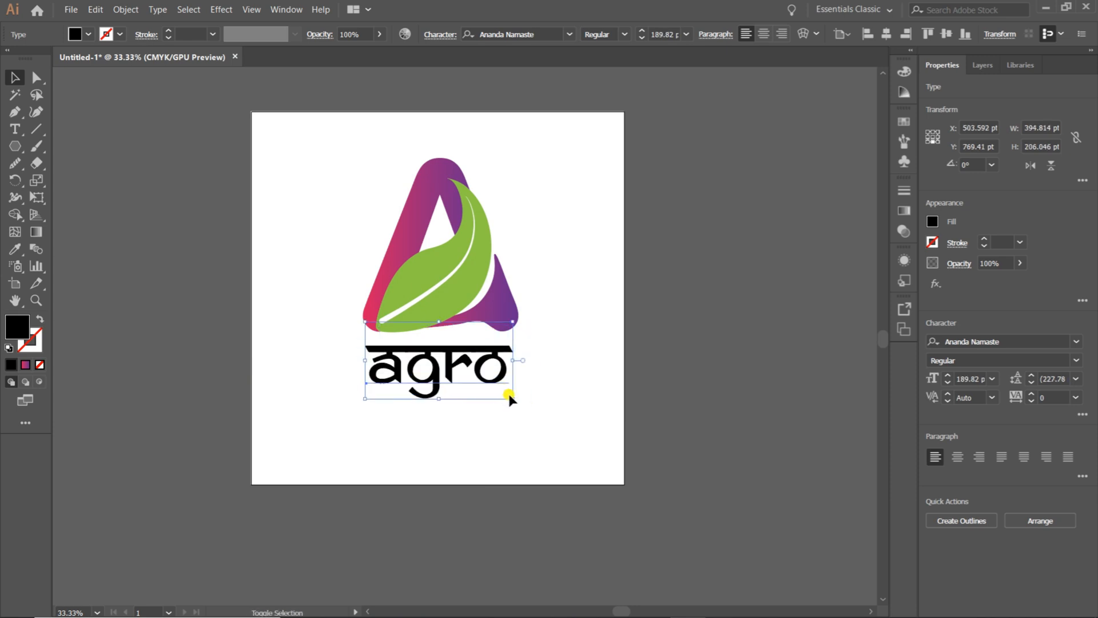
{"action": "left_click_drag", "start_coordinate": [510, 395], "coordinate": [524, 403]}
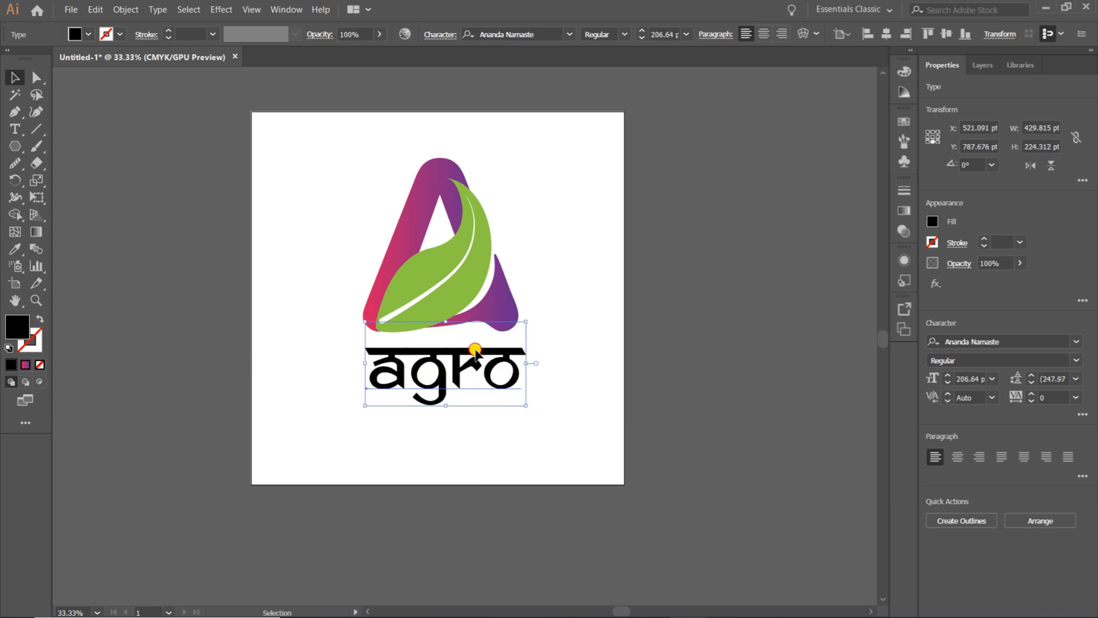
{"action": "left_click_drag", "start_coordinate": [475, 353], "coordinate": [471, 348]}
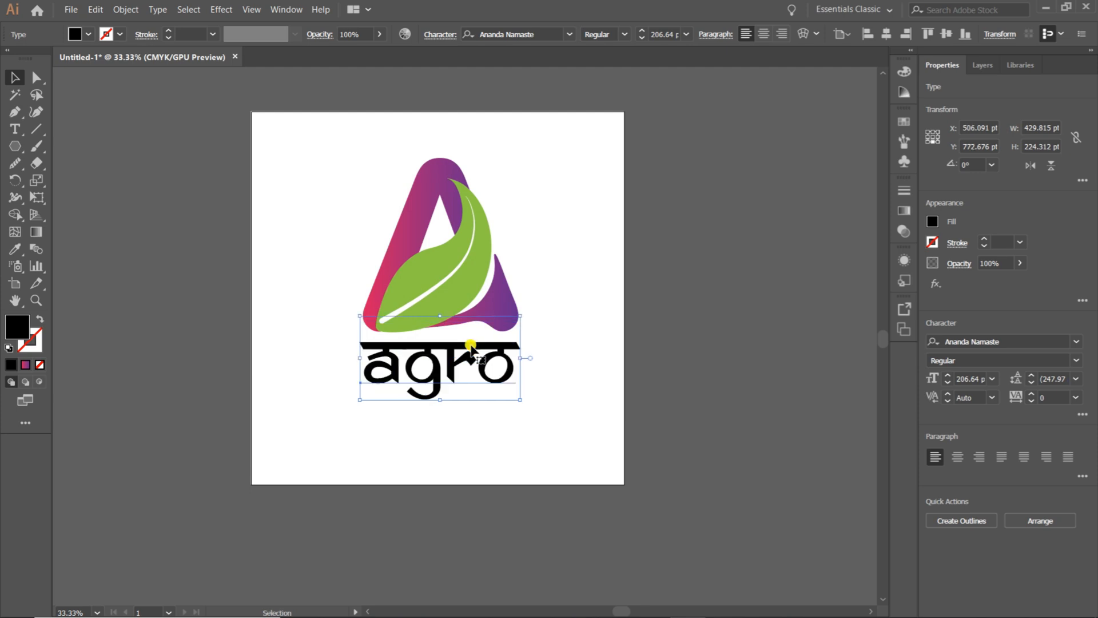
{"action": "left_click", "coordinate": [552, 295]}
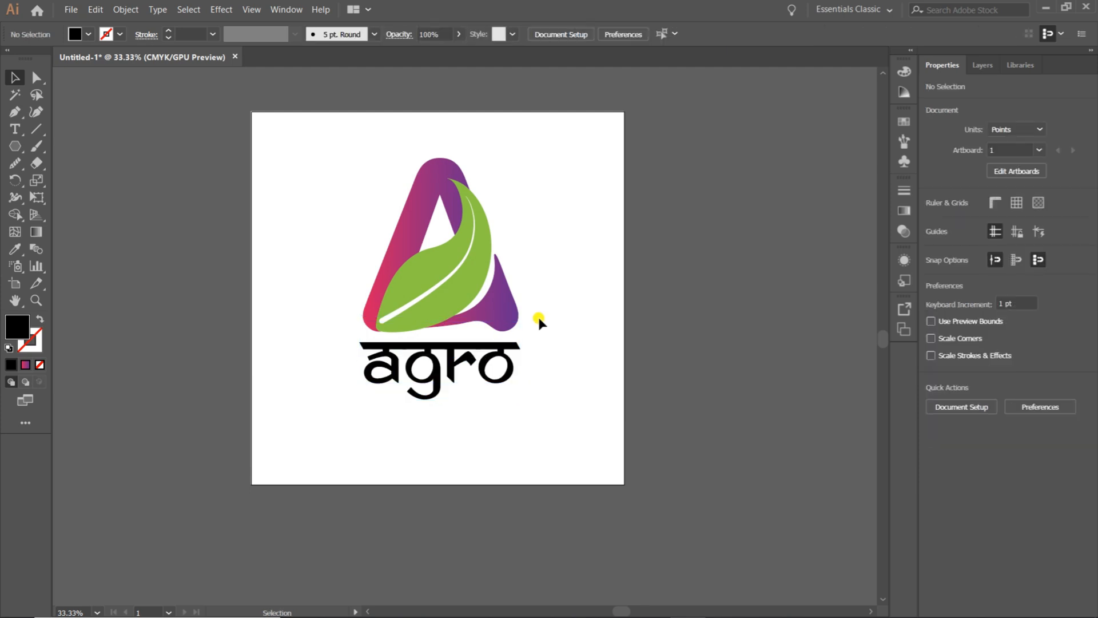
Step: Duplicate the "agro" text directly below itself and replace the copy's wording with "industries"
{"action": "left_click", "coordinate": [468, 349]}
{"action": "left_click_drag", "start_coordinate": [467, 349], "coordinate": [460, 416]}
{"action": "key", "text": "t"}
{"action": "left_click", "coordinate": [461, 416]}
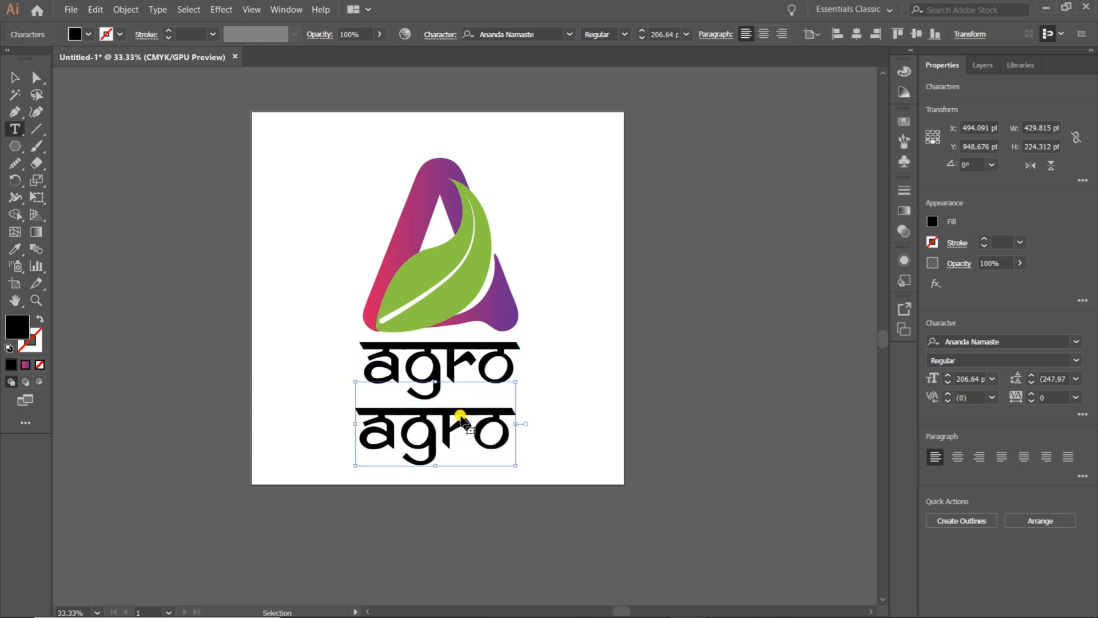
{"action": "key", "text": "ctrl+a"}
{"action": "key", "text": "BackSpace"}
{"action": "type", "text": "i"}
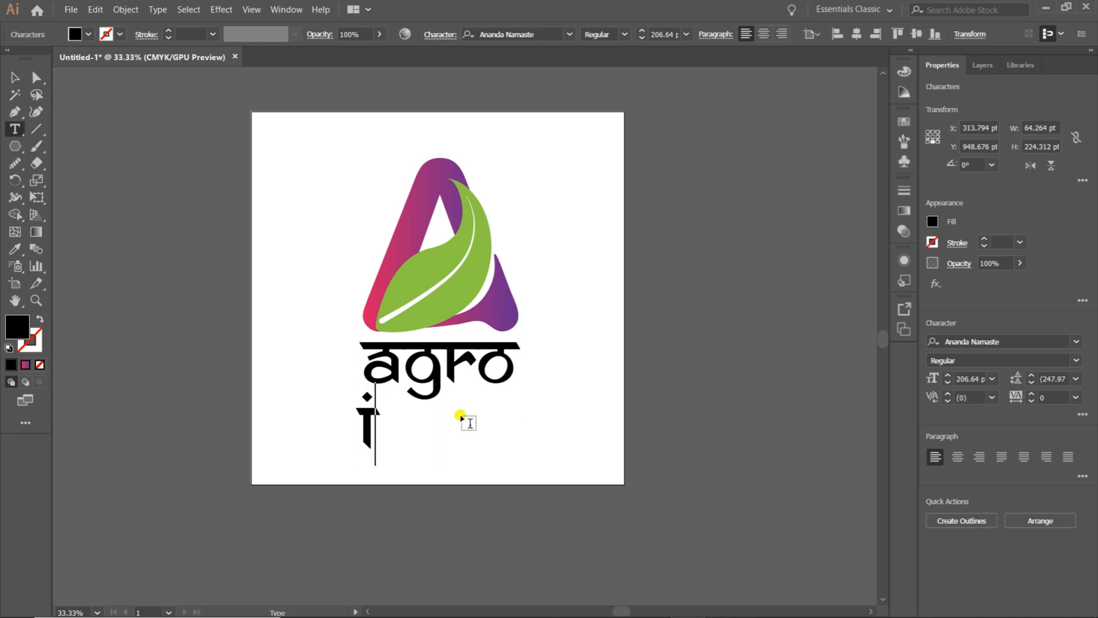
{"action": "type", "text": "ndustries"}
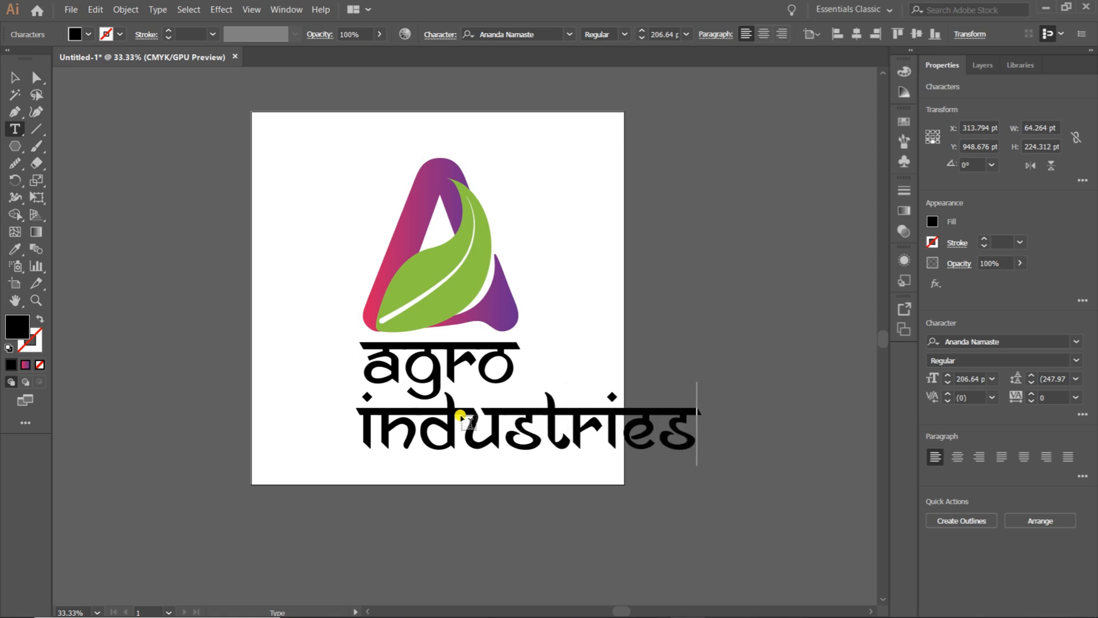
{"action": "key", "text": "Escape"}
{"action": "double_click", "coordinate": [461, 415]}
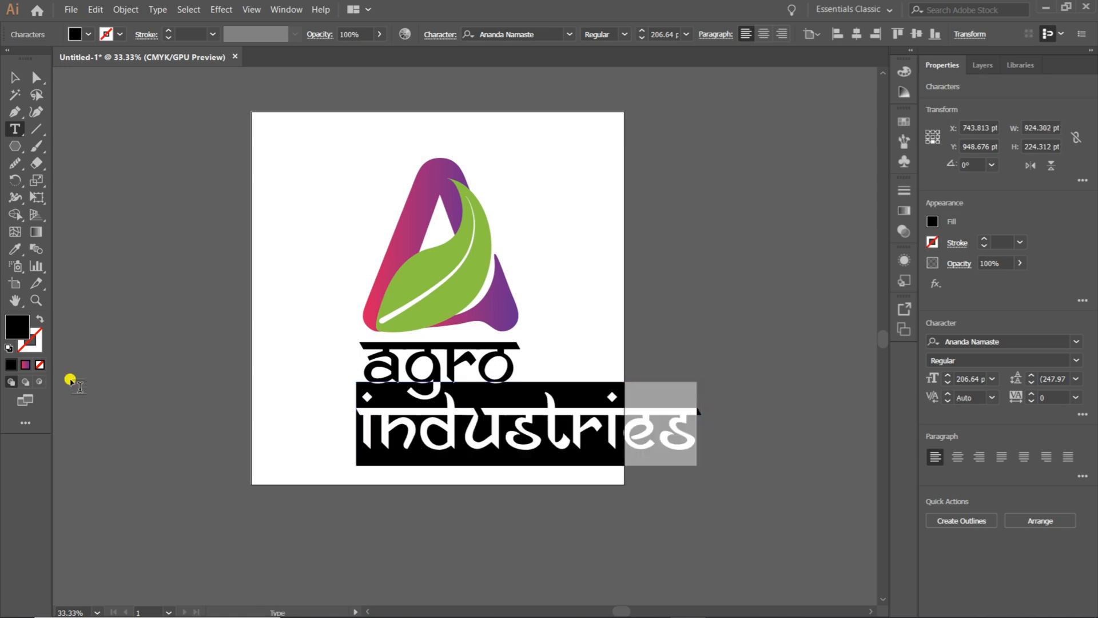
{"action": "left_click", "coordinate": [13, 79]}
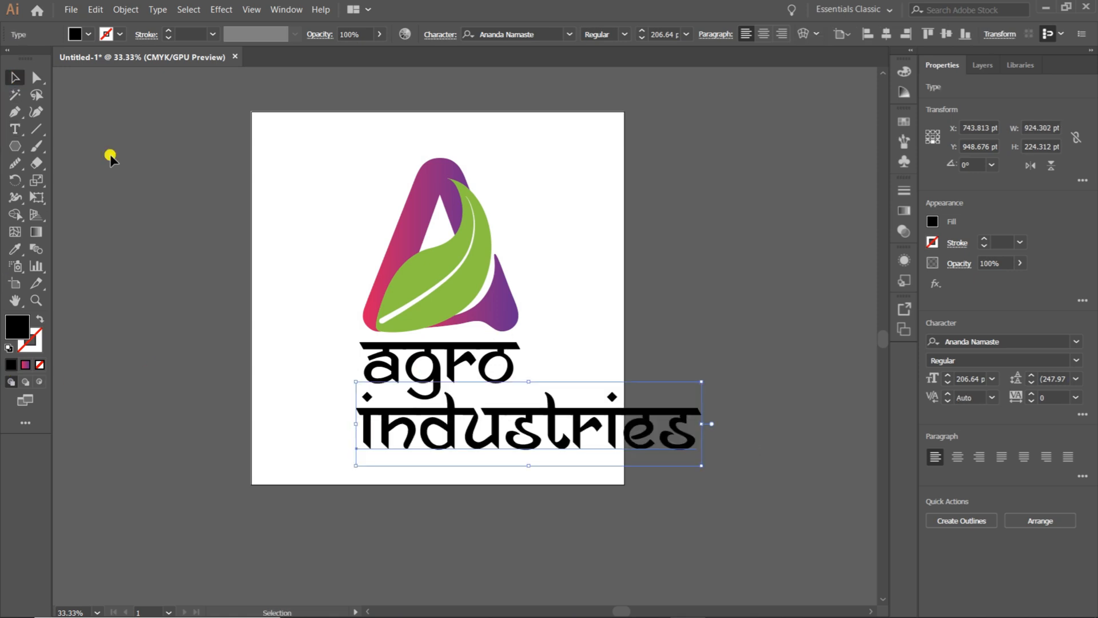
Step: Scale the "industries" text down to about 435 pt wide and place it just beneath "agro", matching that word's width
{"action": "left_click_drag", "start_coordinate": [700, 463], "coordinate": [621, 417]}
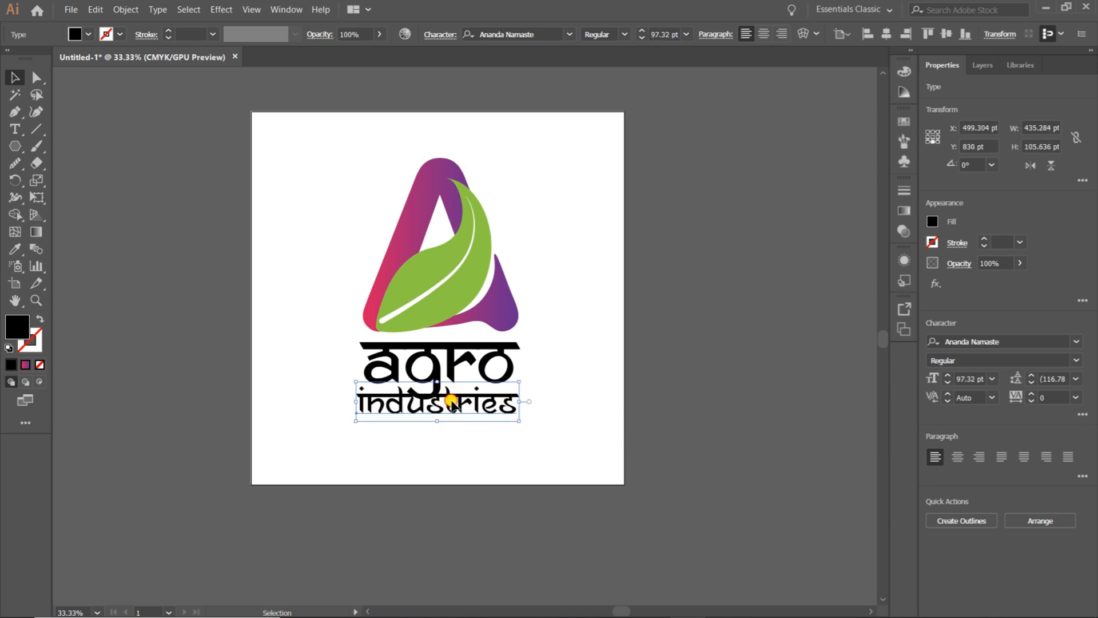
{"action": "left_click_drag", "start_coordinate": [453, 398], "coordinate": [455, 412]}
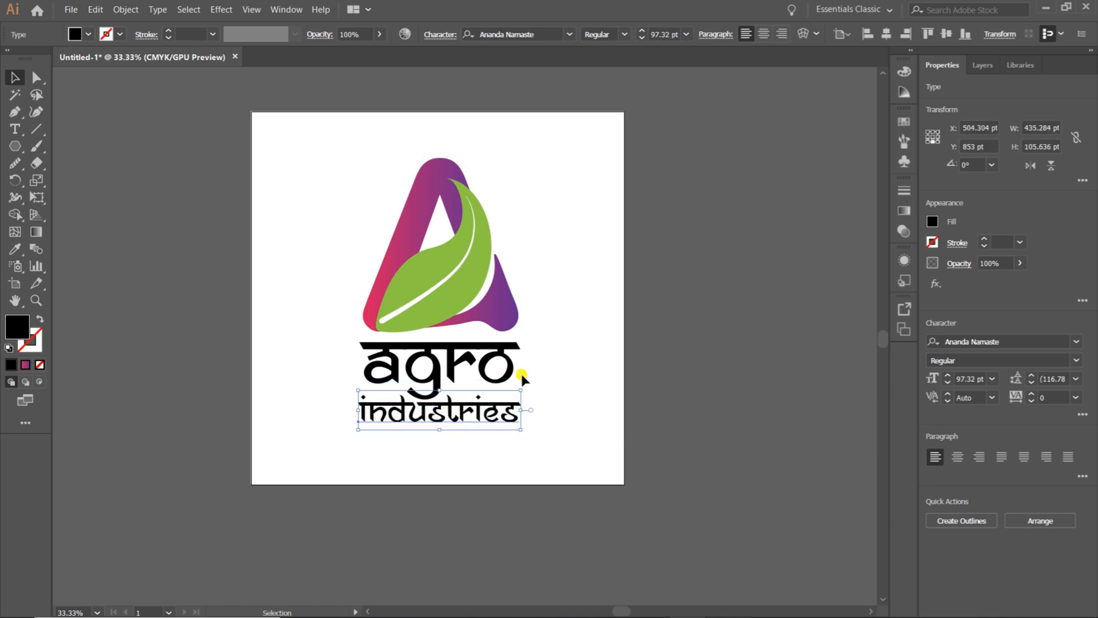
{"action": "left_click", "coordinate": [584, 350]}
Step: Convert the "agro" text to outlines and fill it with the pink-to-purple linear gradient
{"action": "left_click", "coordinate": [475, 366]}
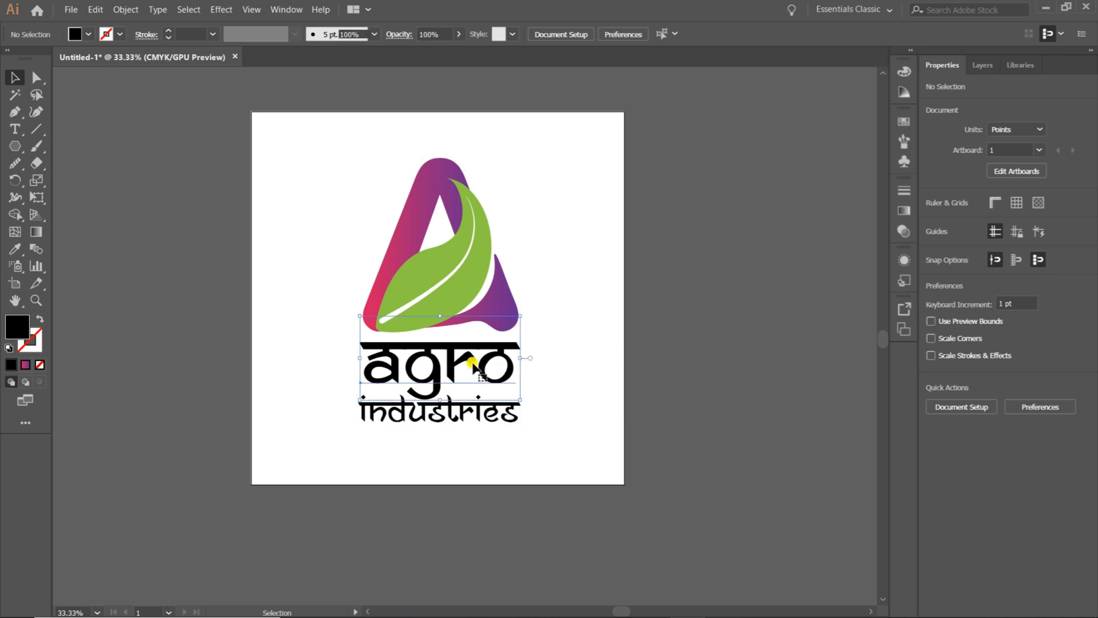
{"action": "left_click", "coordinate": [128, 12]}
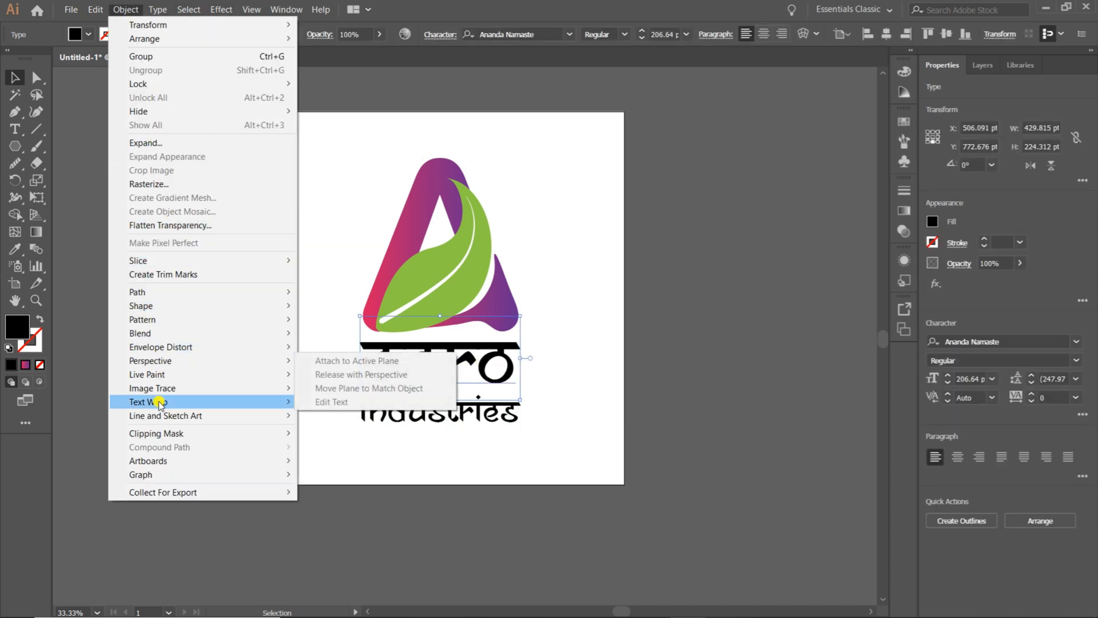
{"action": "mouse_move", "coordinate": [158, 10]}
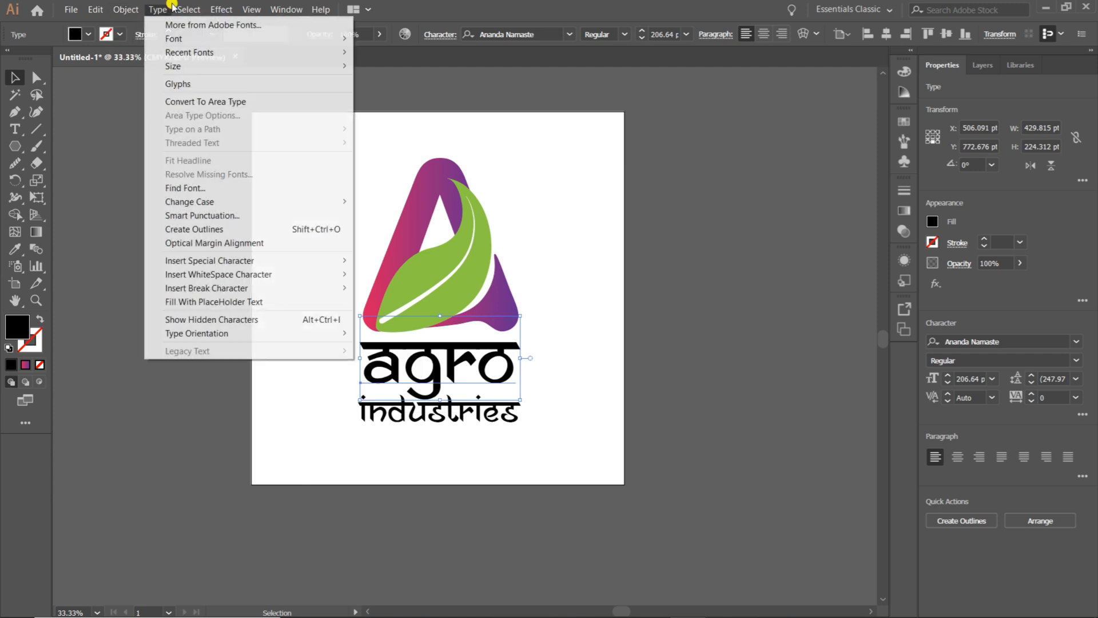
{"action": "left_click", "coordinate": [195, 230]}
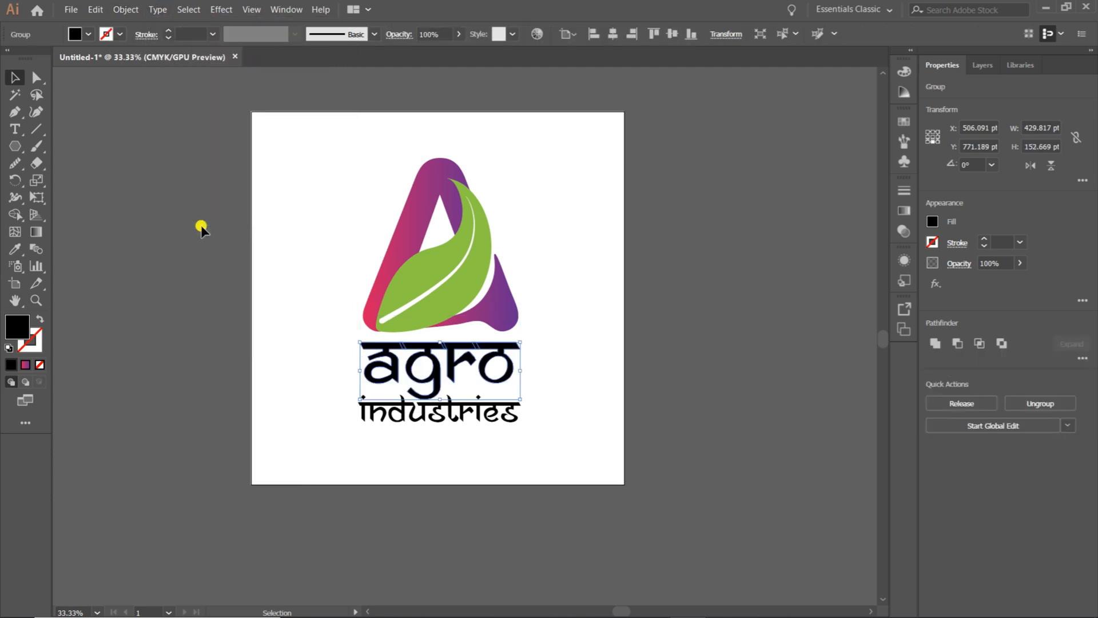
{"action": "left_click", "coordinate": [26, 366]}
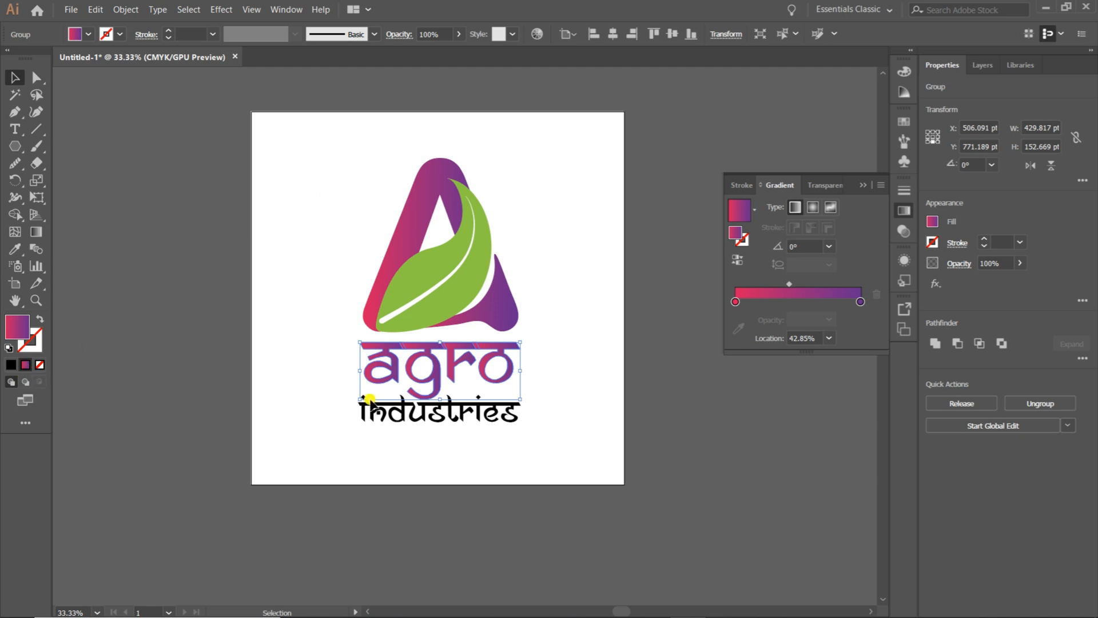
Step: Color the "industries" text with the leaf's green using the Eyedropper
{"action": "left_click", "coordinate": [366, 417]}
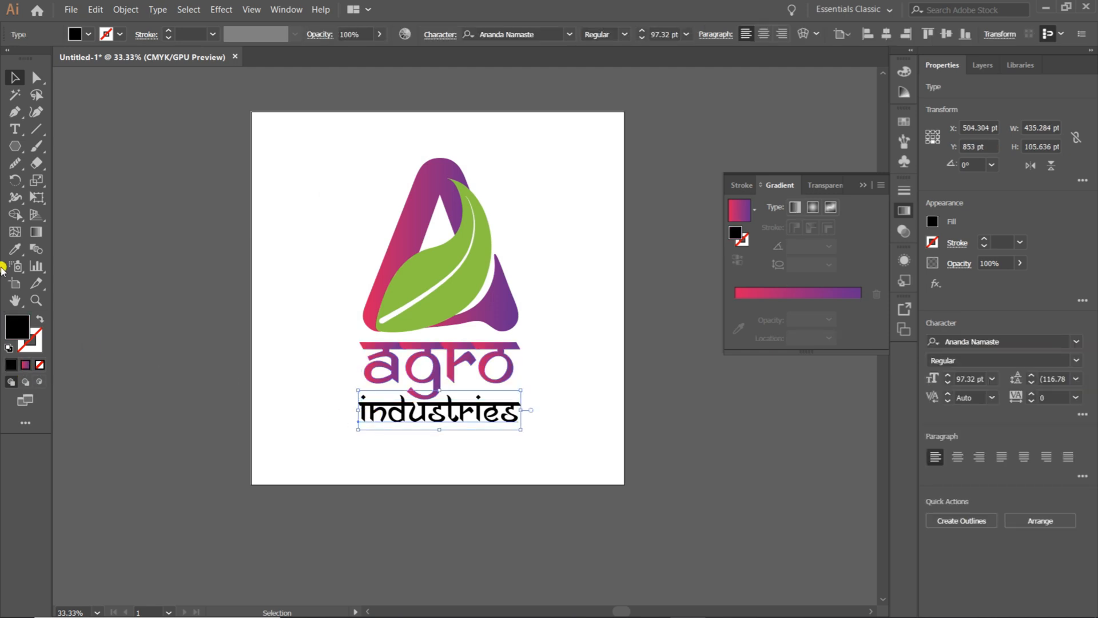
{"action": "left_click", "coordinate": [14, 250]}
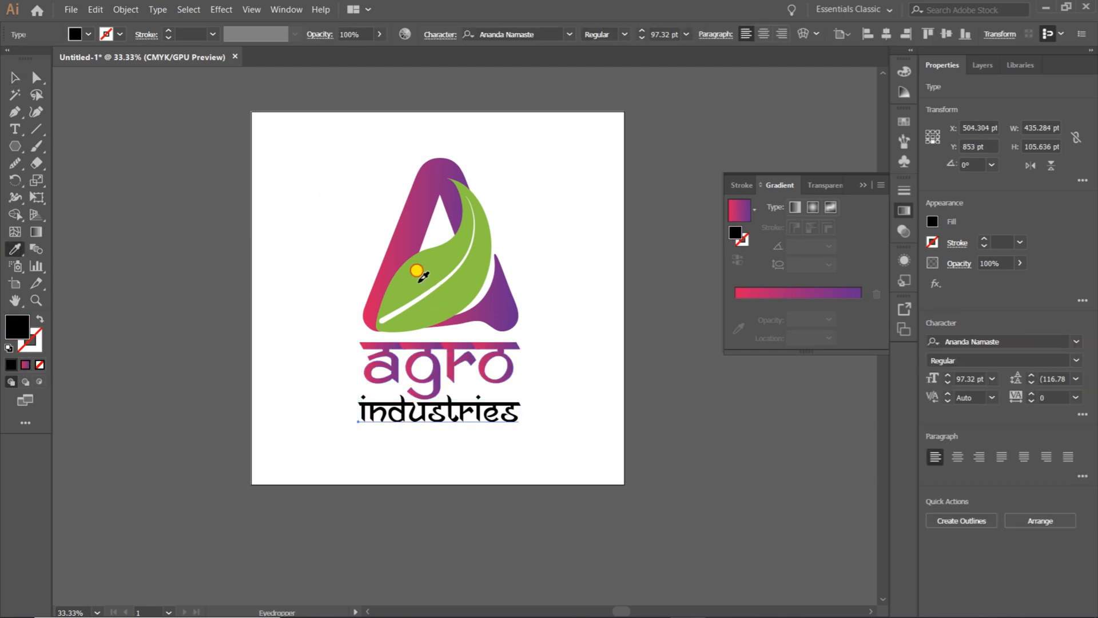
{"action": "left_click", "coordinate": [417, 271]}
{"action": "left_click", "coordinate": [14, 78]}
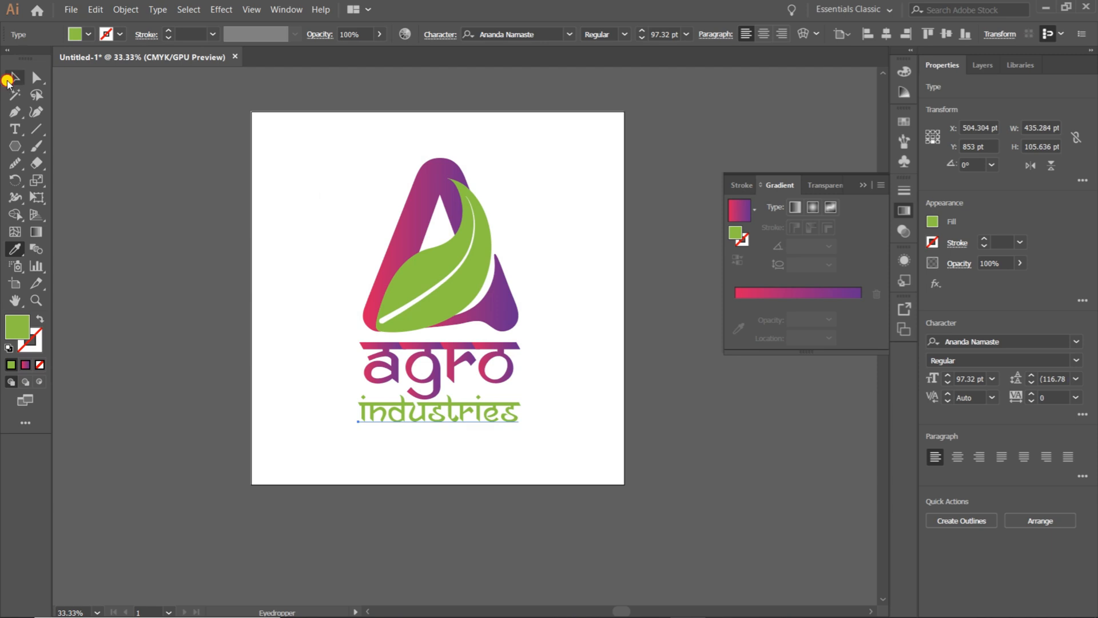
{"action": "left_click", "coordinate": [122, 195]}
{"action": "left_click", "coordinate": [860, 185]}
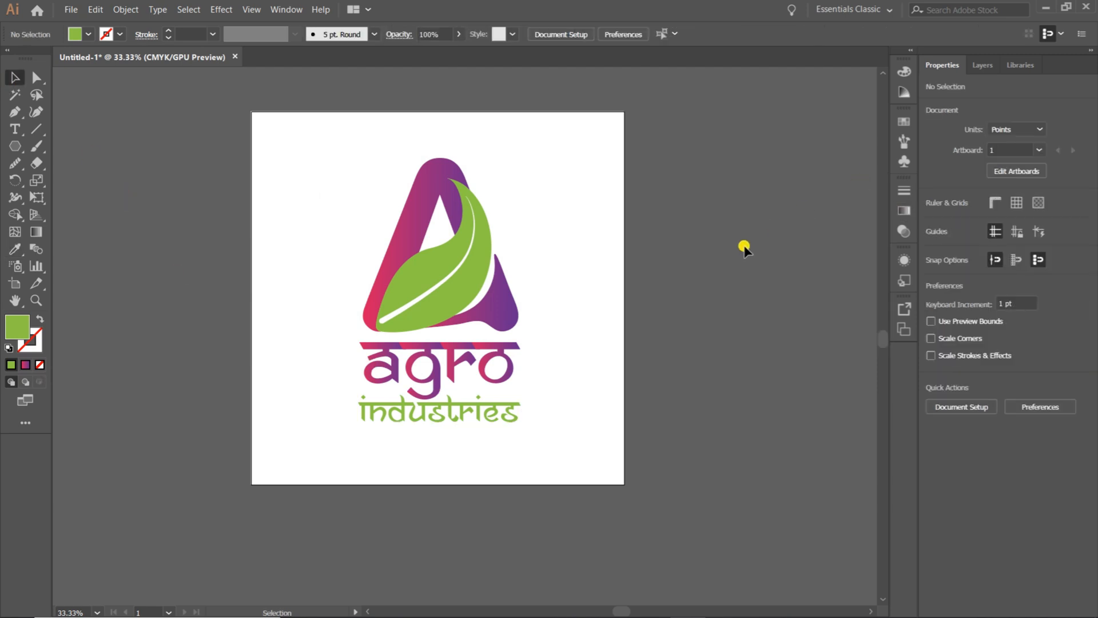
Step: Center the mark and both text lines horizontally on the artboard, group them together, and select the resulting group
{"action": "key", "text": "ctrl+a"}
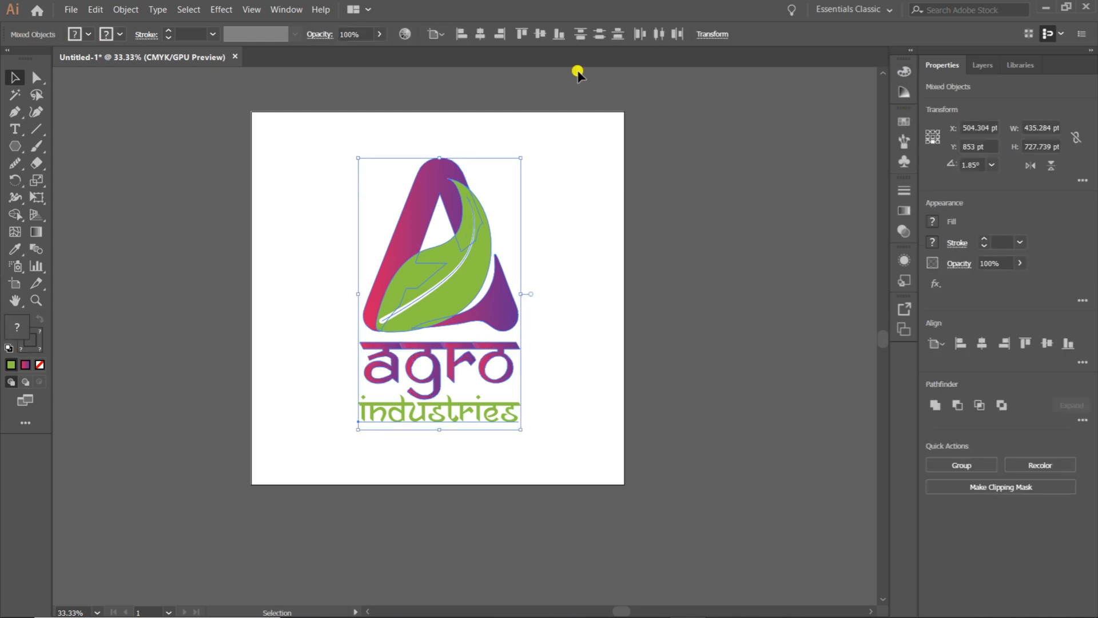
{"action": "left_click", "coordinate": [477, 36]}
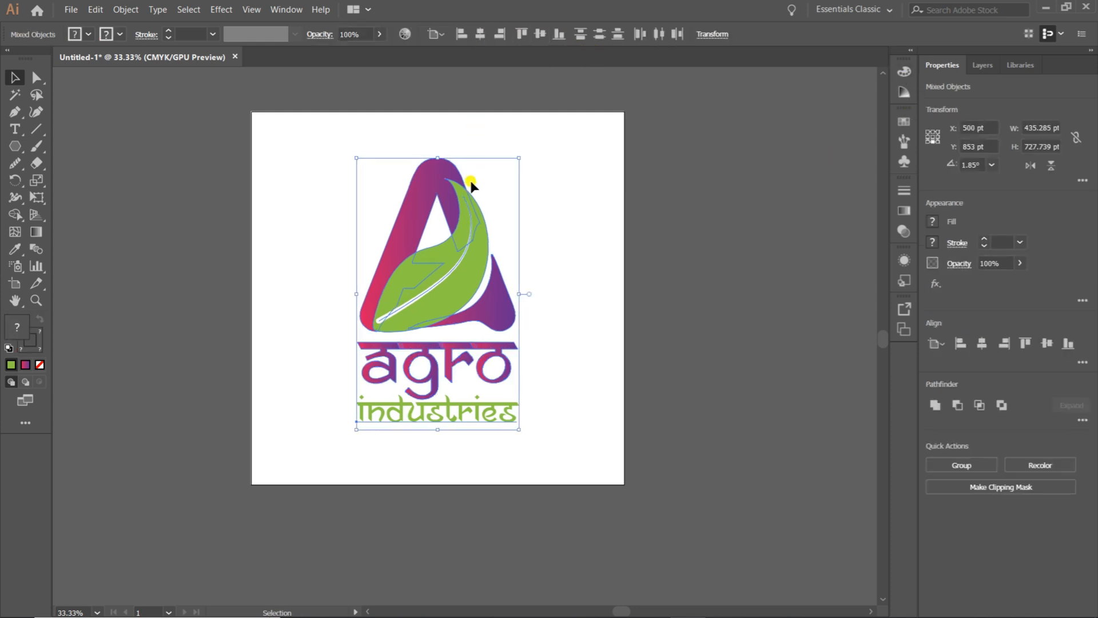
{"action": "key", "text": "ctrl+g"}
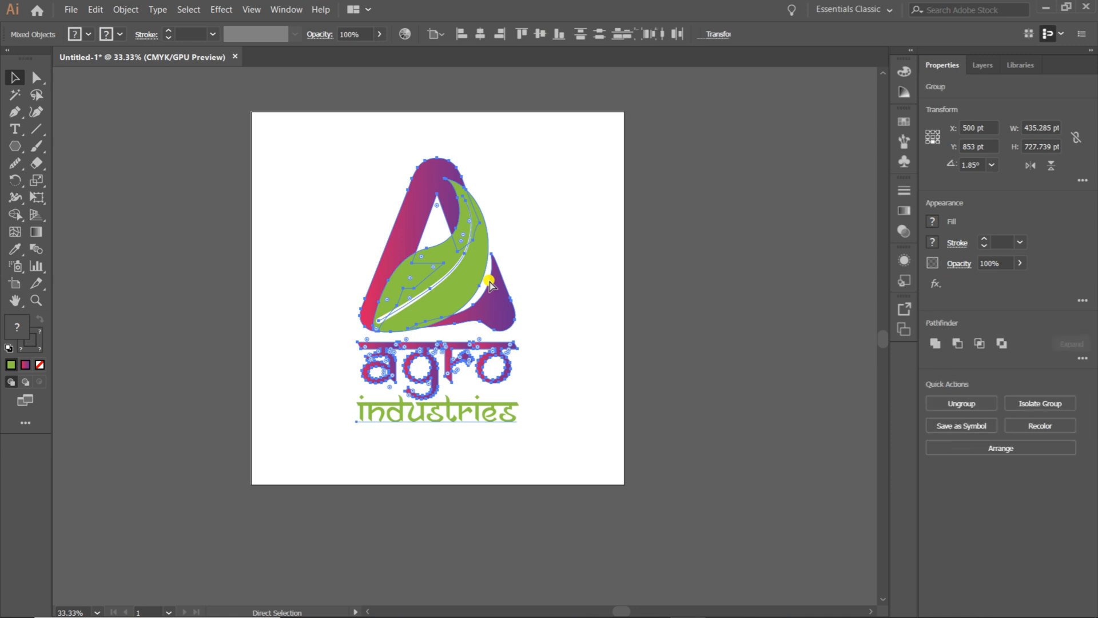
{"action": "left_click", "coordinate": [559, 247]}
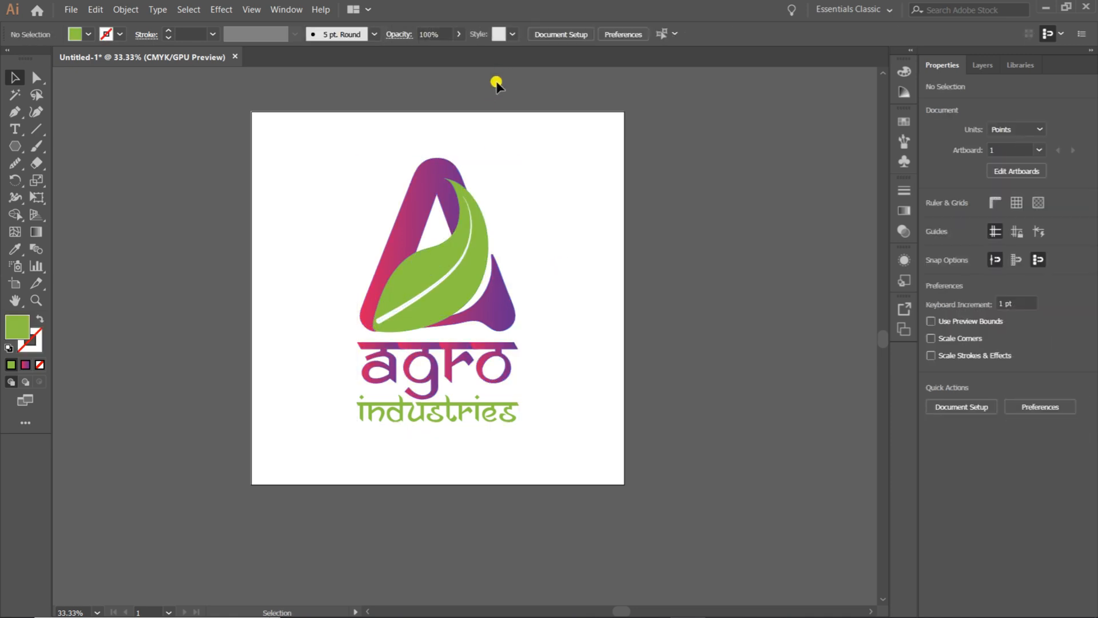
{"action": "left_click", "coordinate": [475, 219]}
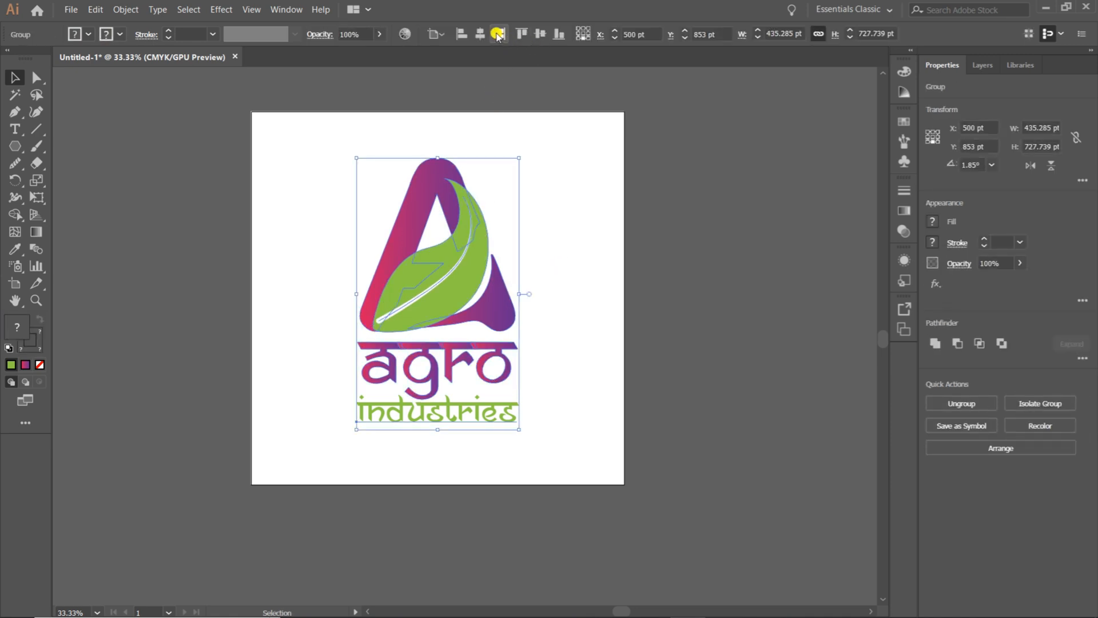
Step: Center the logo group vertically on the artboard and deselect it
{"action": "left_click", "coordinate": [479, 32]}
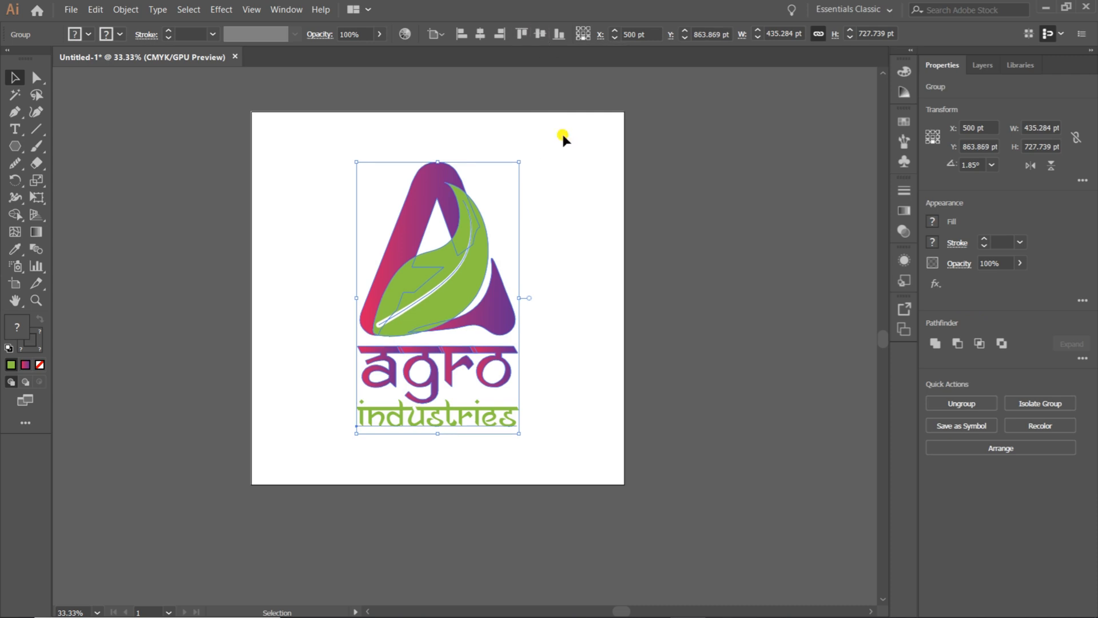
{"action": "key", "text": "ctrl+h"}
{"action": "left_click", "coordinate": [508, 265]}
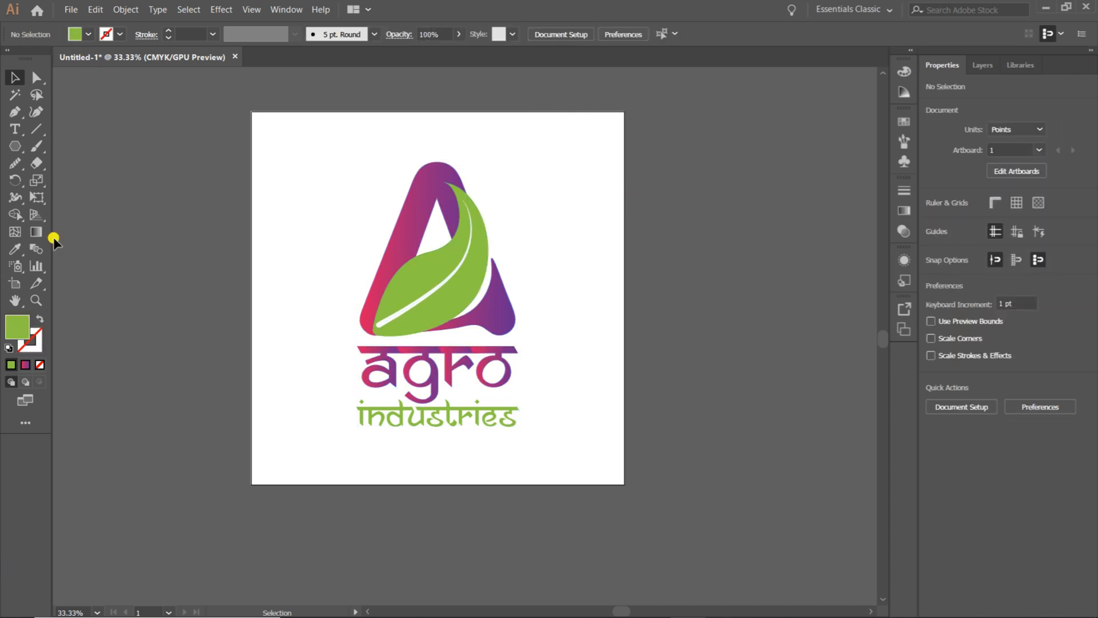
{"action": "left_click", "coordinate": [68, 10]}
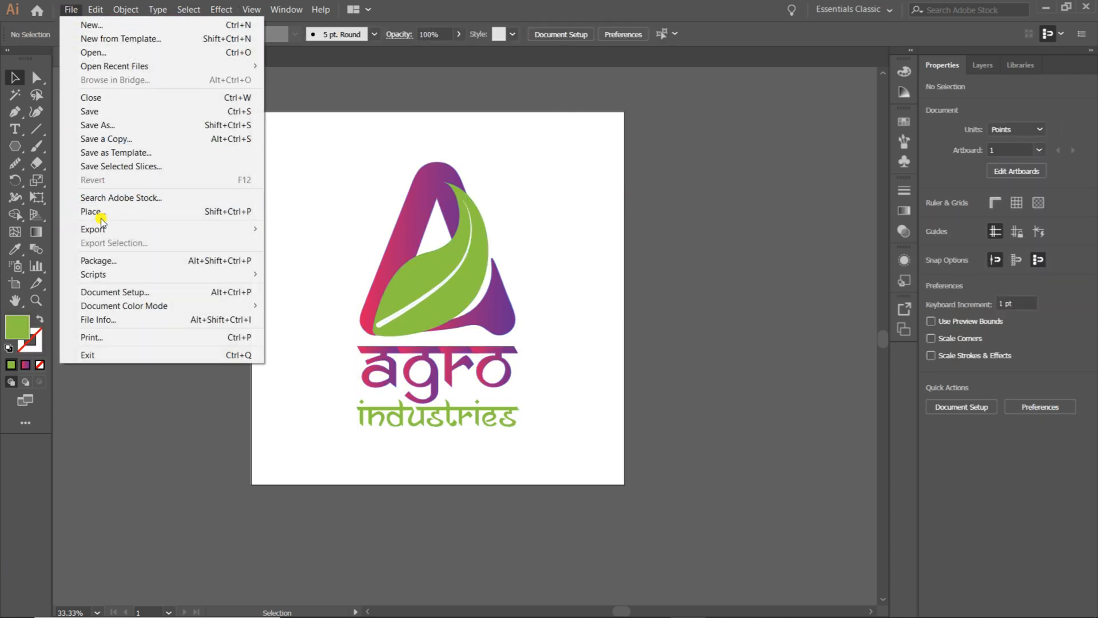
{"action": "mouse_move", "coordinate": [140, 229]}
{"action": "left_click", "coordinate": [309, 242]}
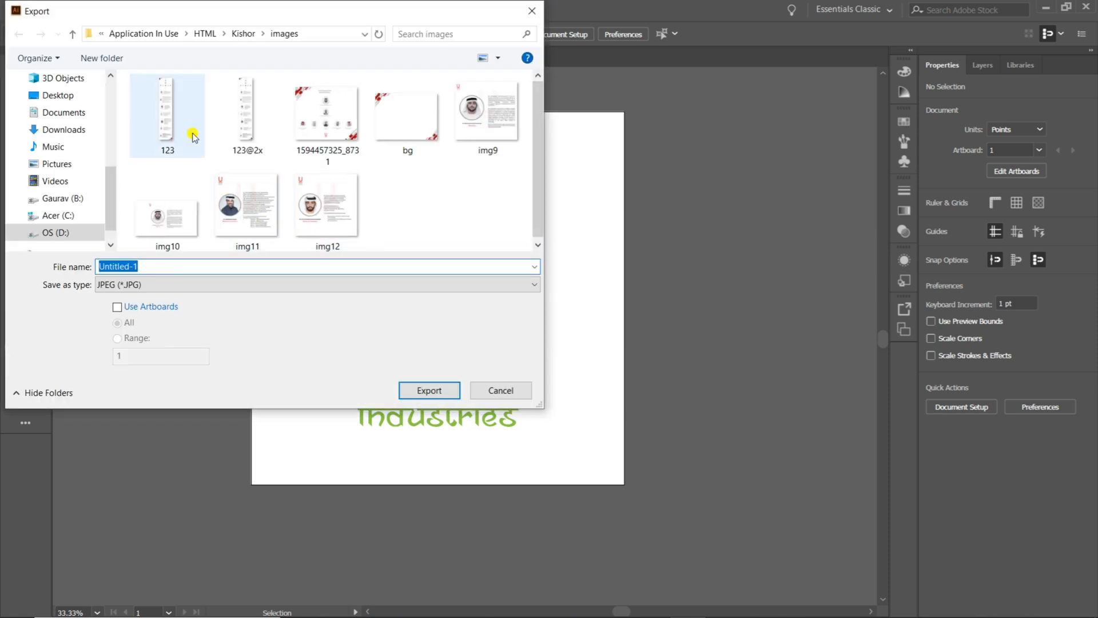
{"action": "left_click", "coordinate": [60, 96]}
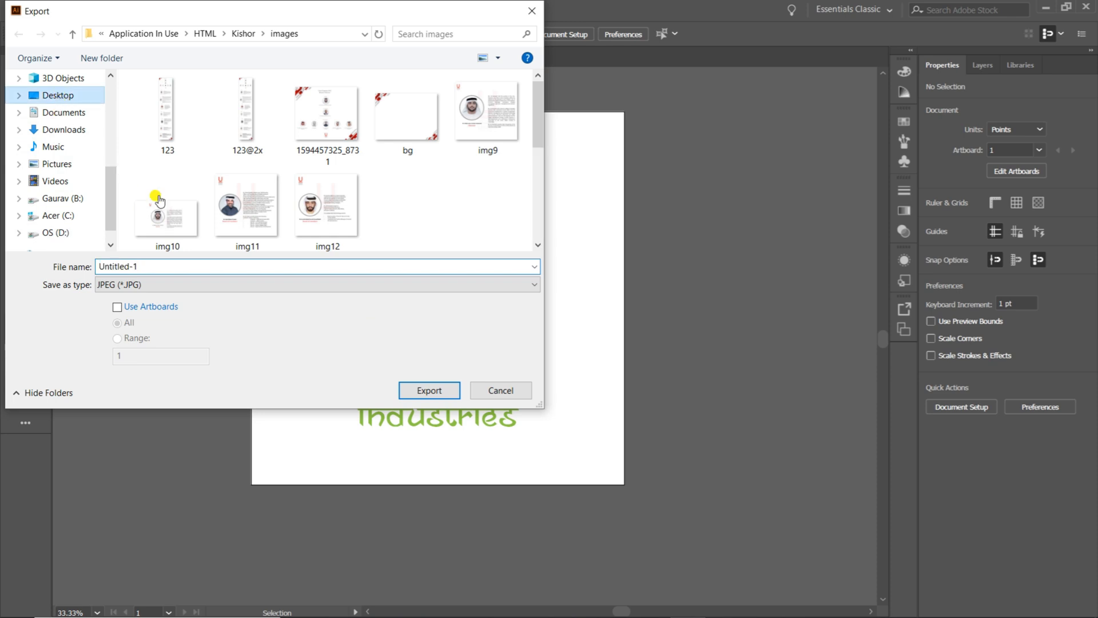
{"action": "key", "text": "BackSpace"}
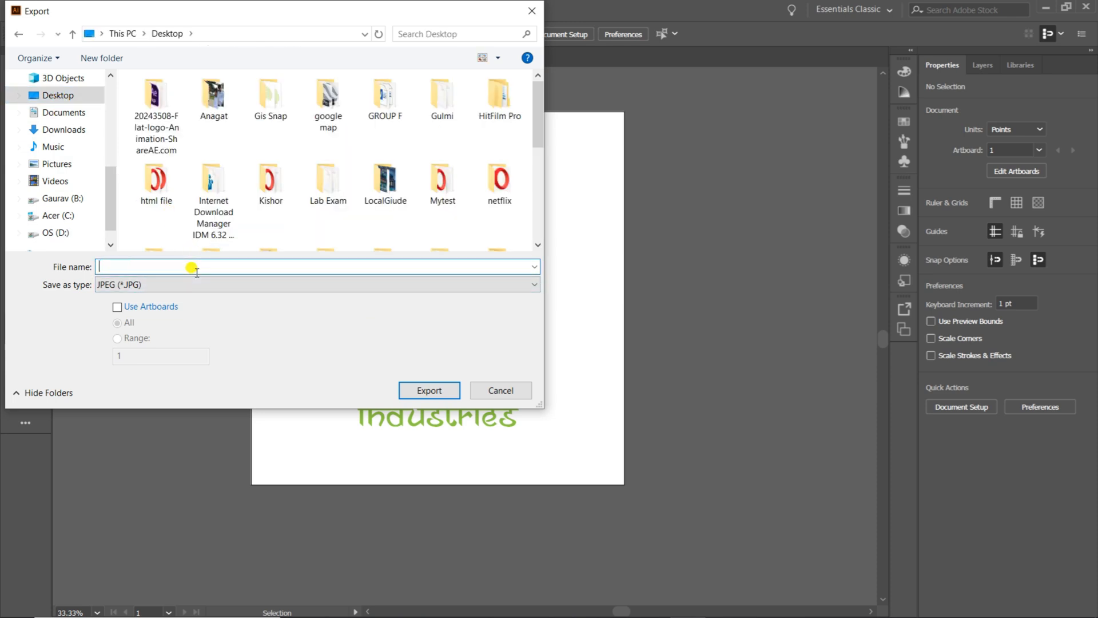
{"action": "type", "text": "agro123"}
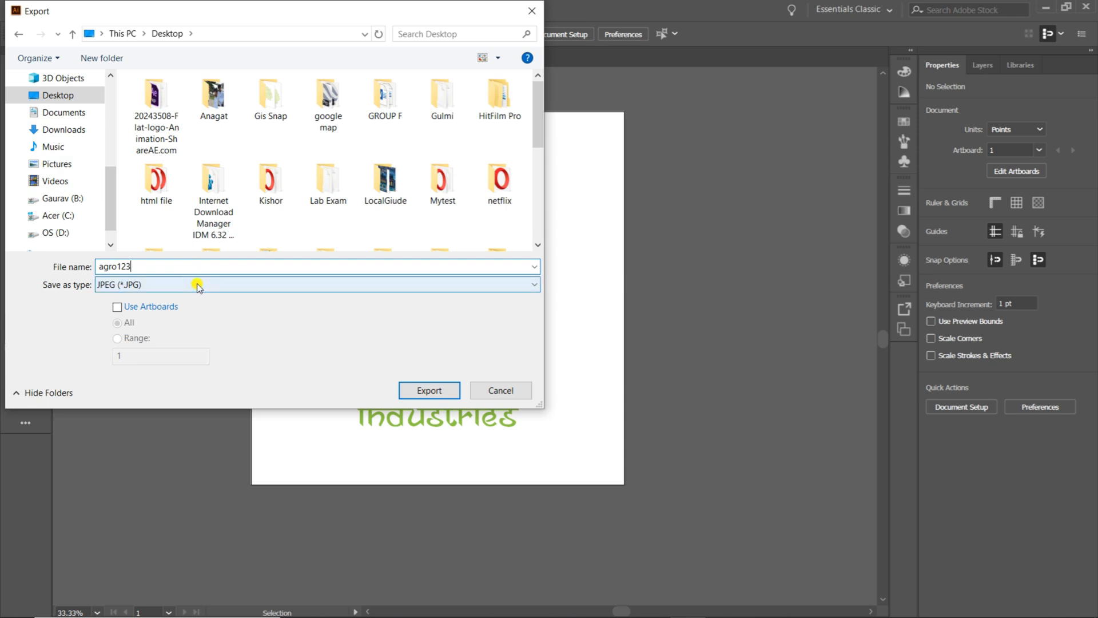
{"action": "left_click", "coordinate": [532, 10]}
Step: Set up a Save for Web export as PNG-24 with transparency enabled, fitting the whole logo in the preview
{"action": "left_click", "coordinate": [79, 7]}
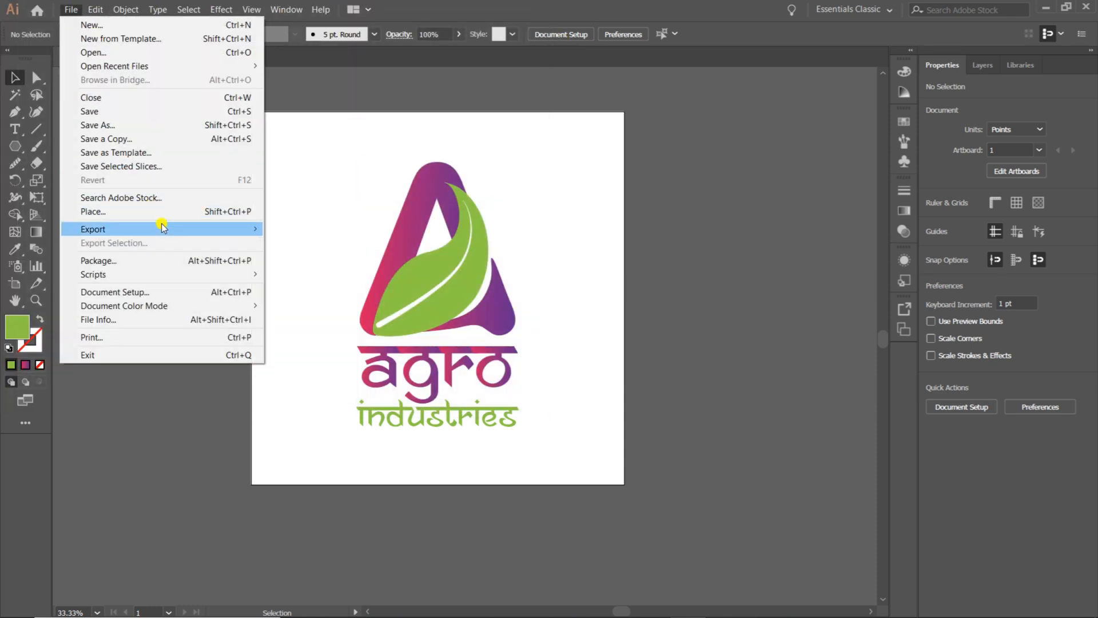
{"action": "mouse_move", "coordinate": [261, 229]}
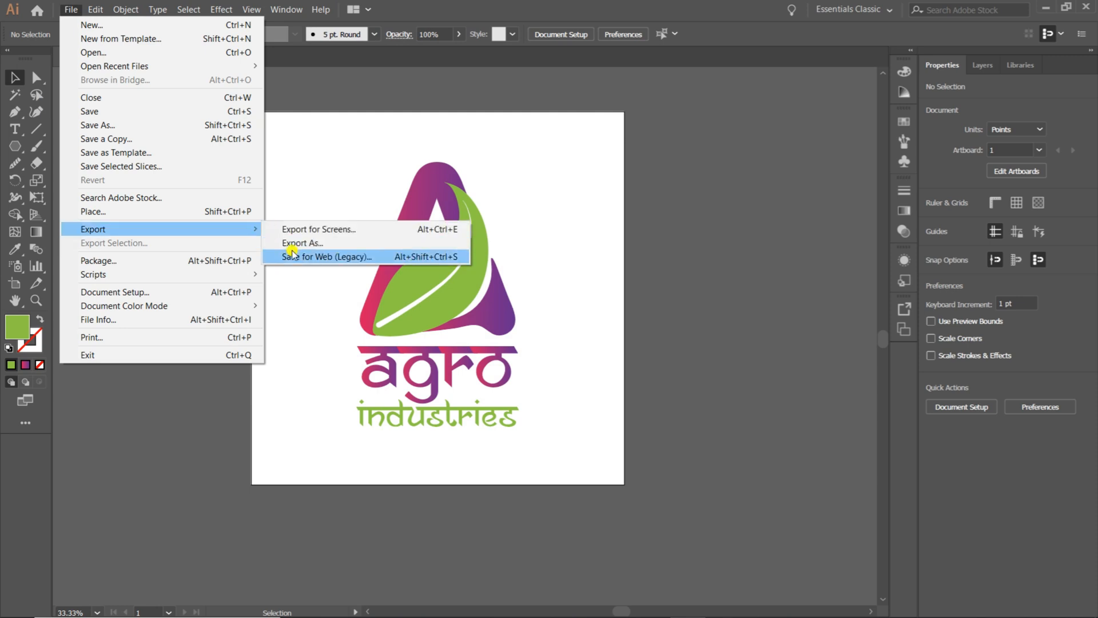
{"action": "left_click", "coordinate": [293, 254]}
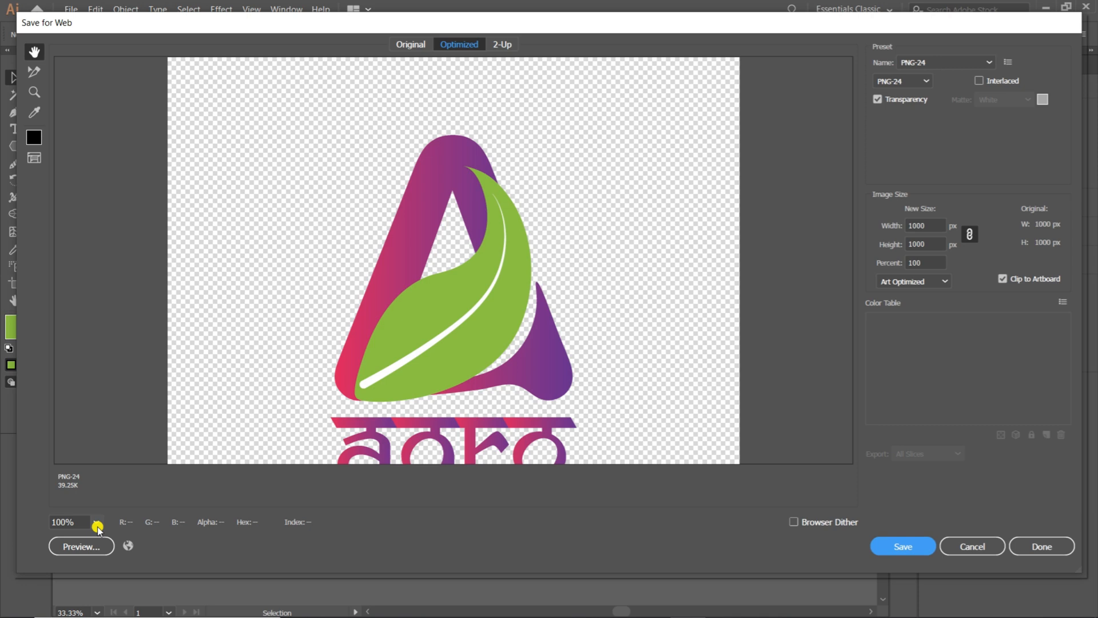
{"action": "left_click", "coordinate": [98, 527]}
{"action": "left_click", "coordinate": [112, 504]}
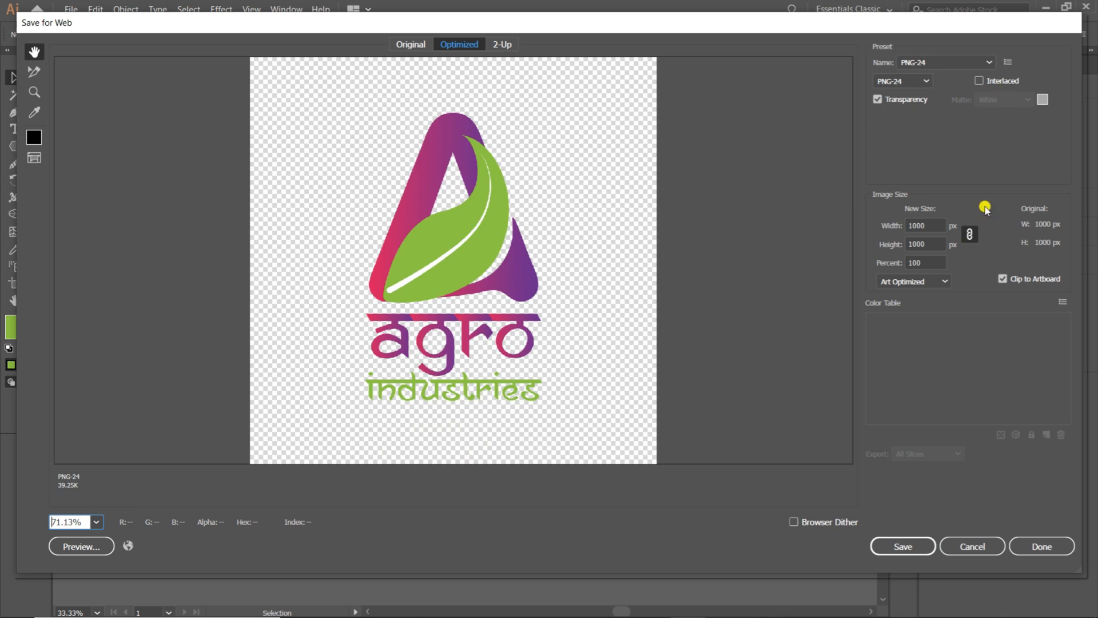
{"action": "left_click", "coordinate": [919, 79]}
{"action": "left_click", "coordinate": [892, 140]}
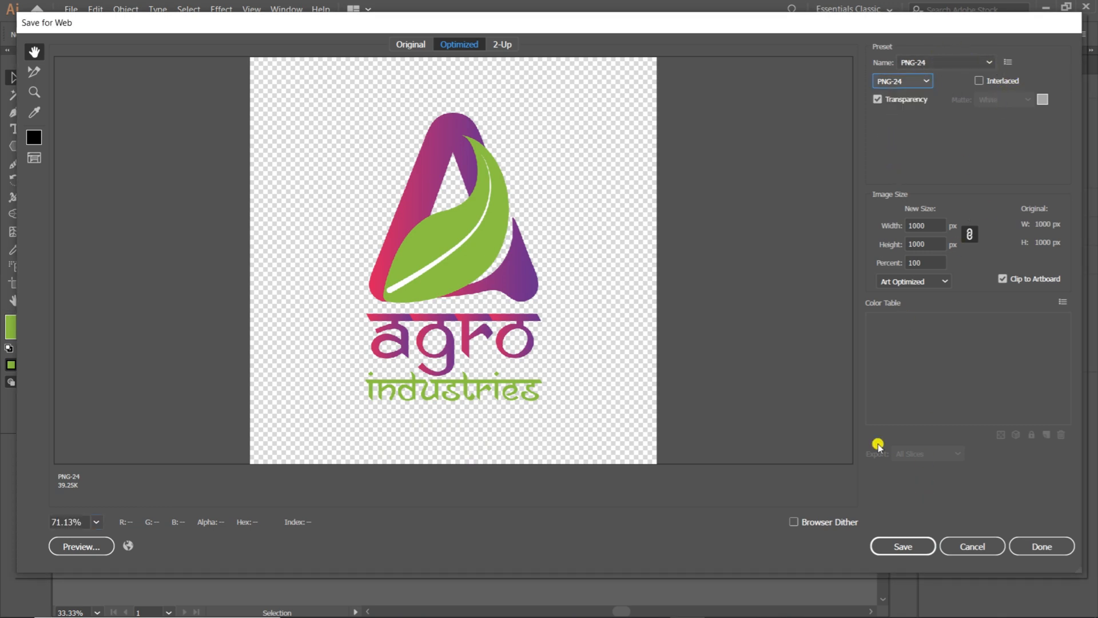
{"action": "left_click", "coordinate": [876, 100]}
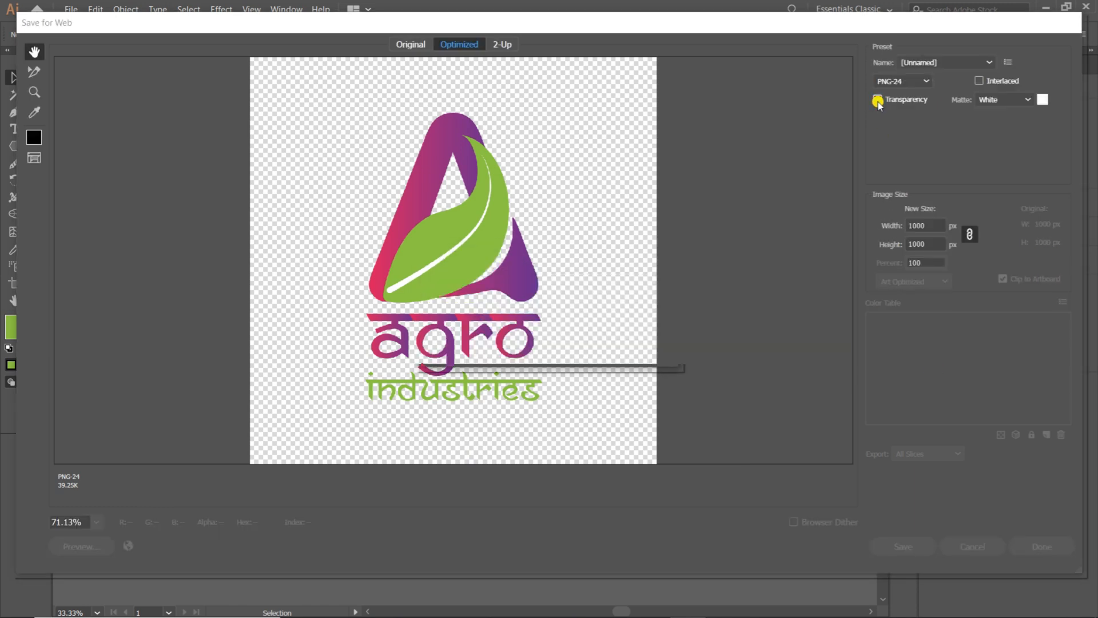
{"action": "left_click", "coordinate": [877, 100]}
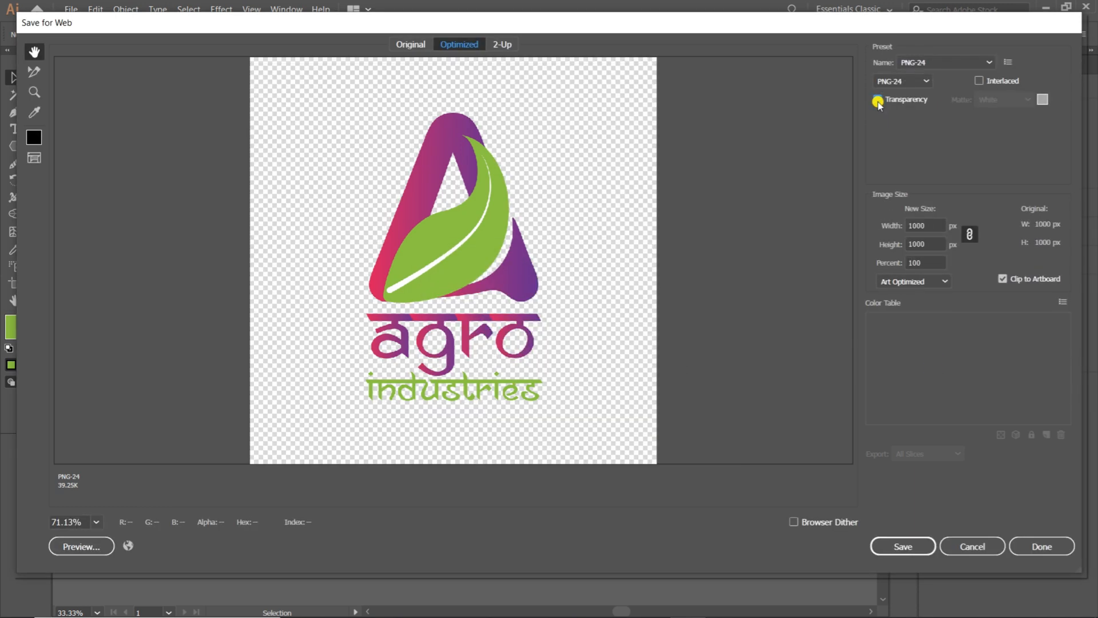
Step: Save the optimized logo image to the Desktop as agro123
{"action": "left_click", "coordinate": [905, 546]}
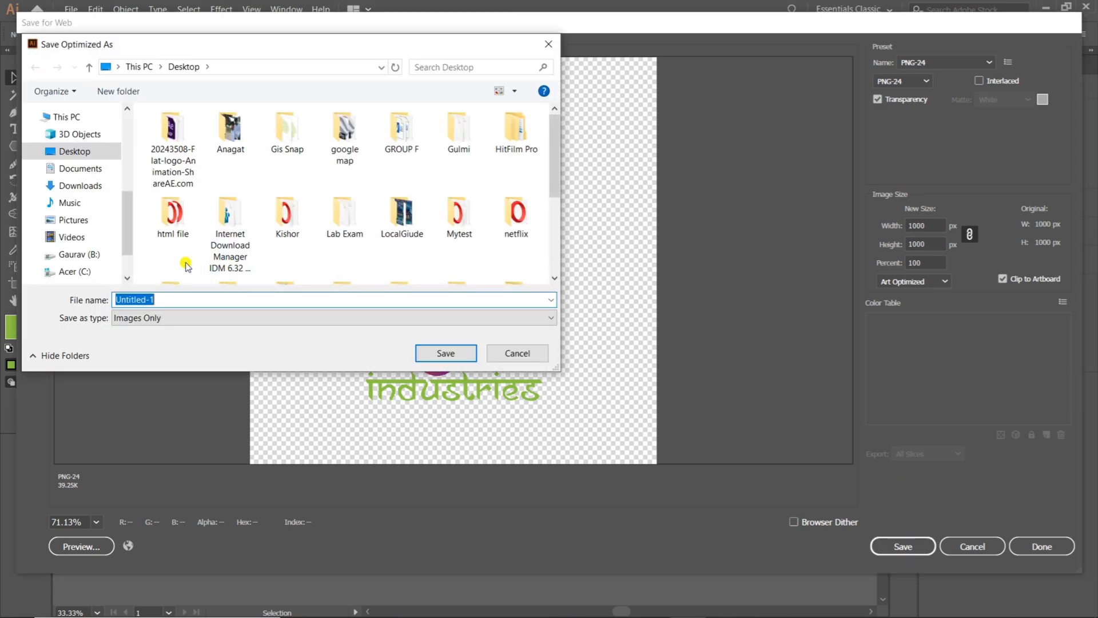
{"action": "key", "text": "BackSpace"}
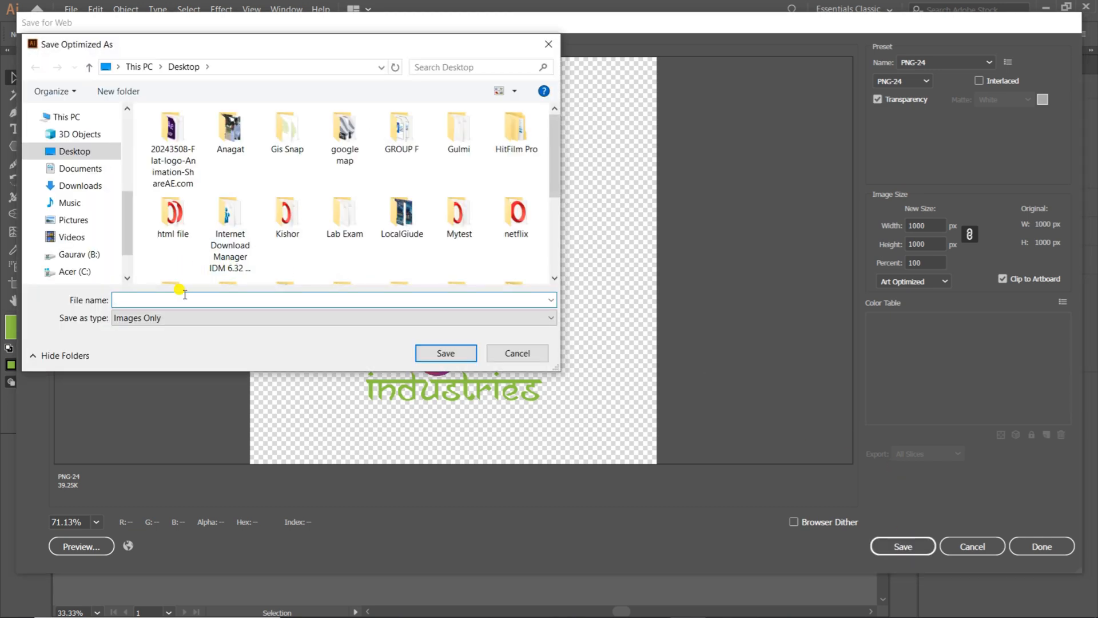
{"action": "type", "text": "agro123"}
{"action": "left_click", "coordinate": [450, 355]}
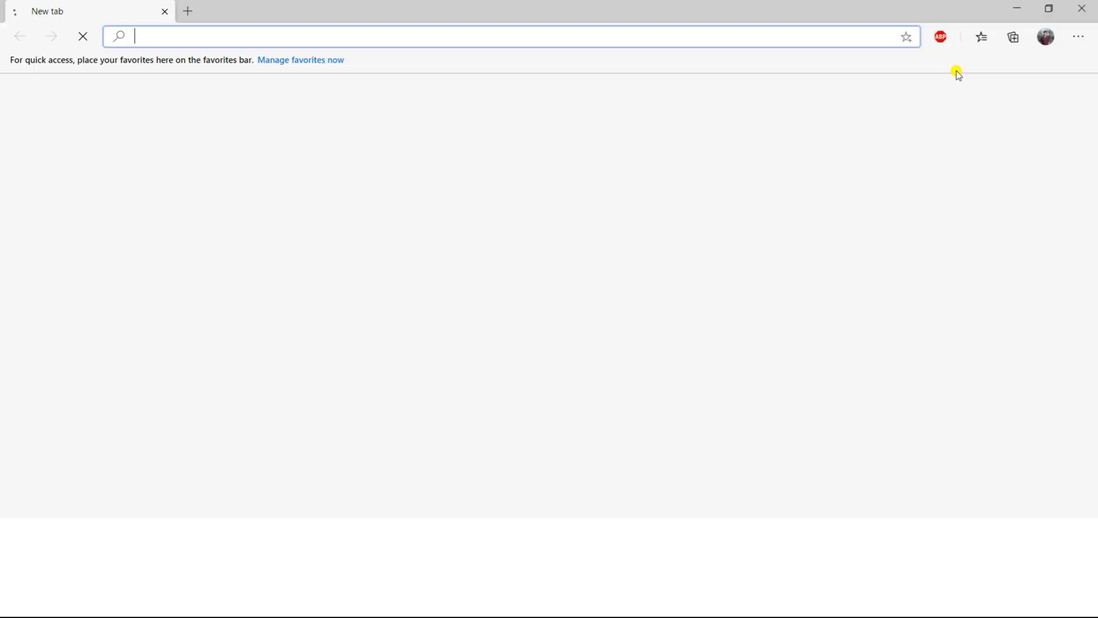
Step: Close the browser window and open Logo Mockup02 from the Photoshop folder on drive D in Adobe Photoshop 2020
{"action": "left_click", "coordinate": [1083, 9]}
{"action": "left_click", "coordinate": [1047, 10]}
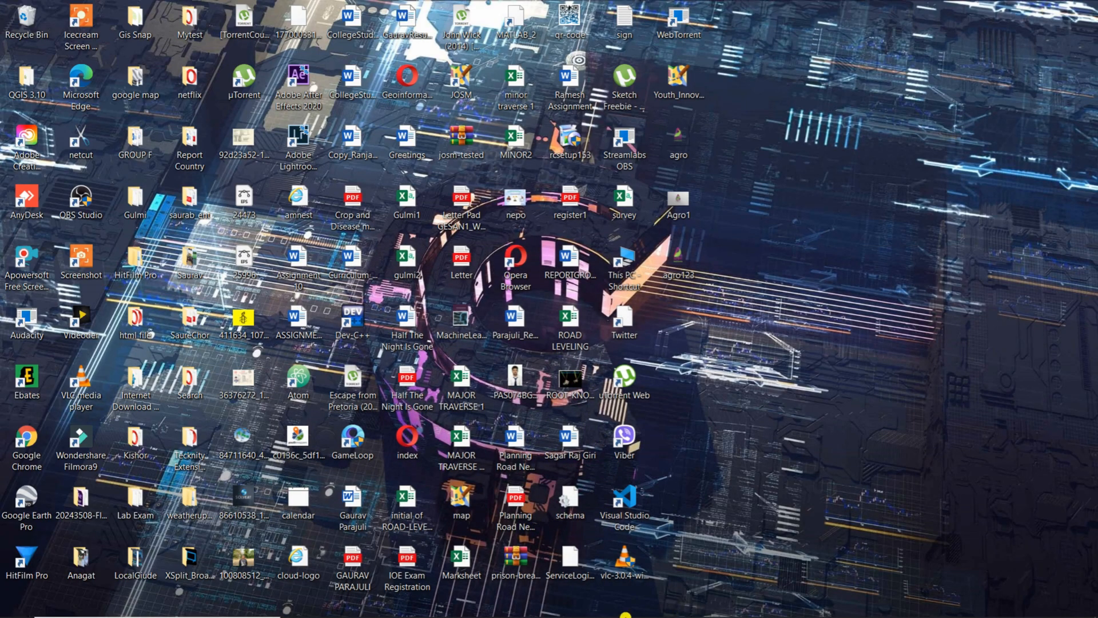
{"action": "left_click", "coordinate": [403, 604]}
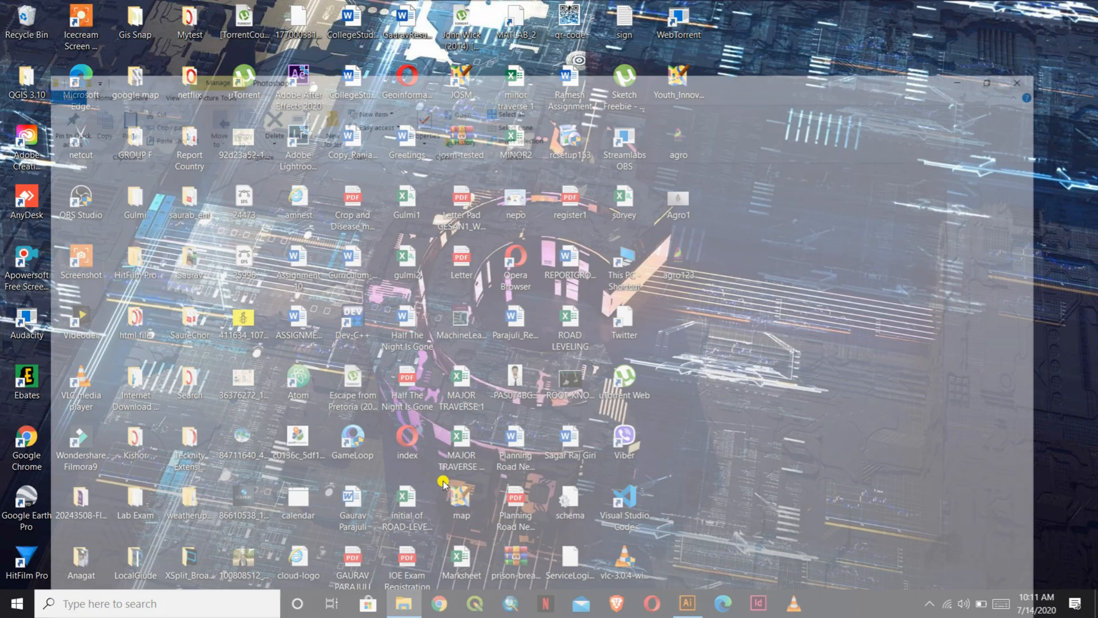
{"action": "left_click", "coordinate": [163, 182]}
{"action": "right_click", "coordinate": [163, 180]}
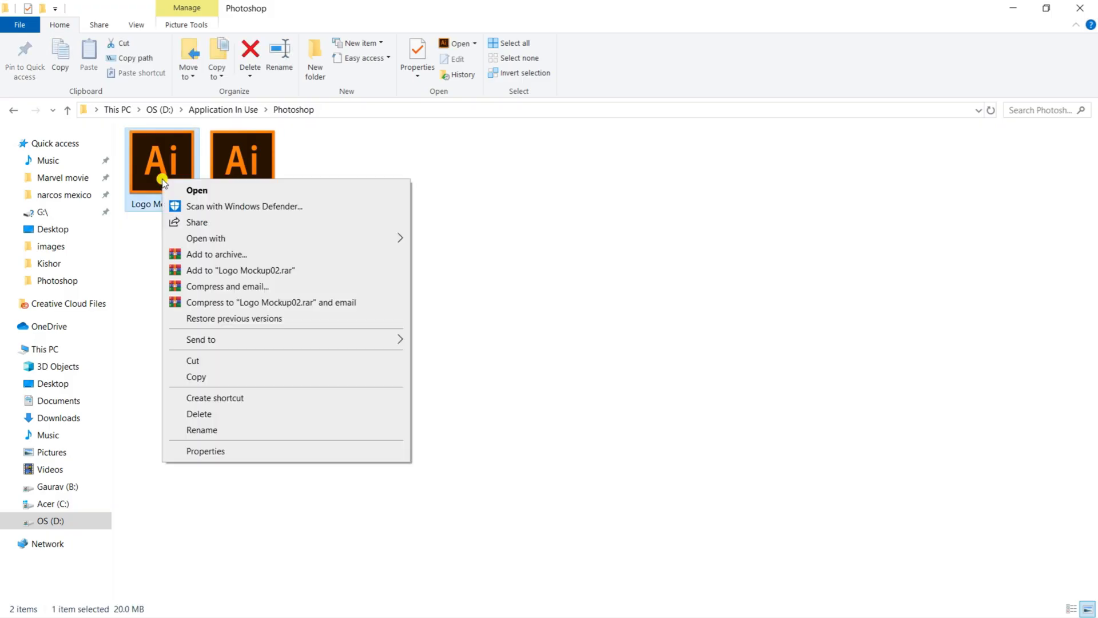
{"action": "mouse_move", "coordinate": [315, 241]}
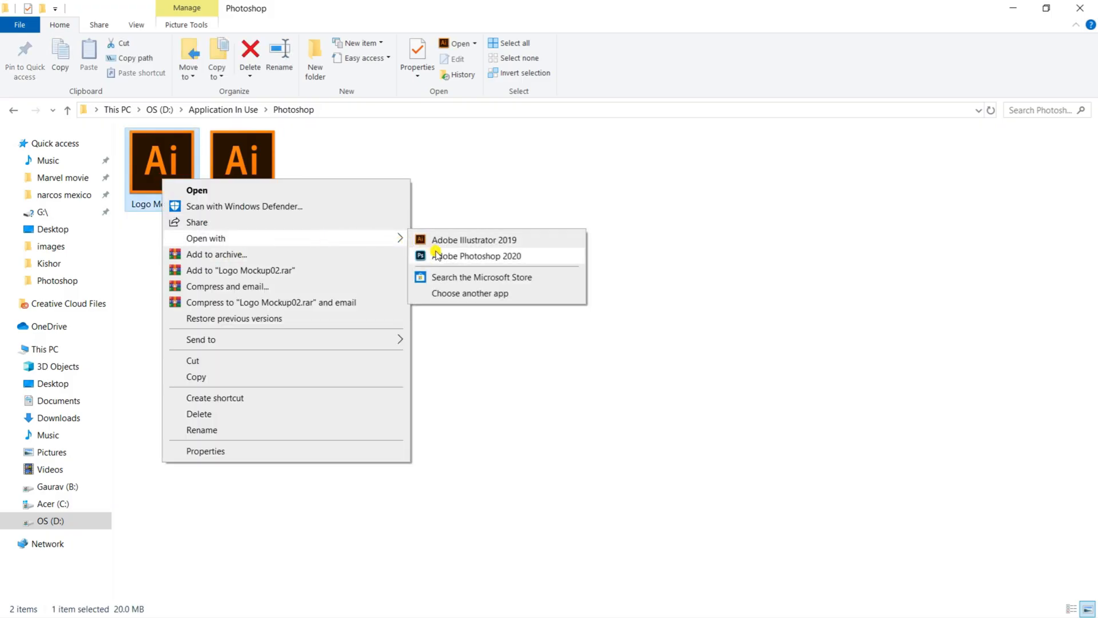
{"action": "left_click", "coordinate": [442, 253]}
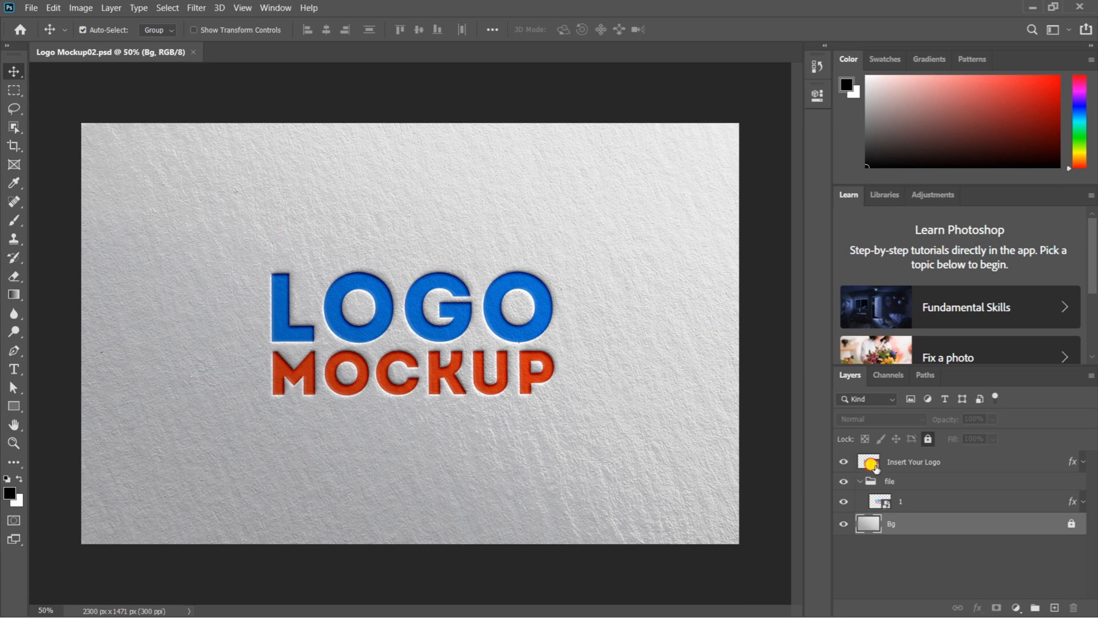
Step: Open the contents of the Insert Your Logo smart object, and open agro123.png from the desktop as a separate Photoshop document
{"action": "double_click", "coordinate": [875, 465]}
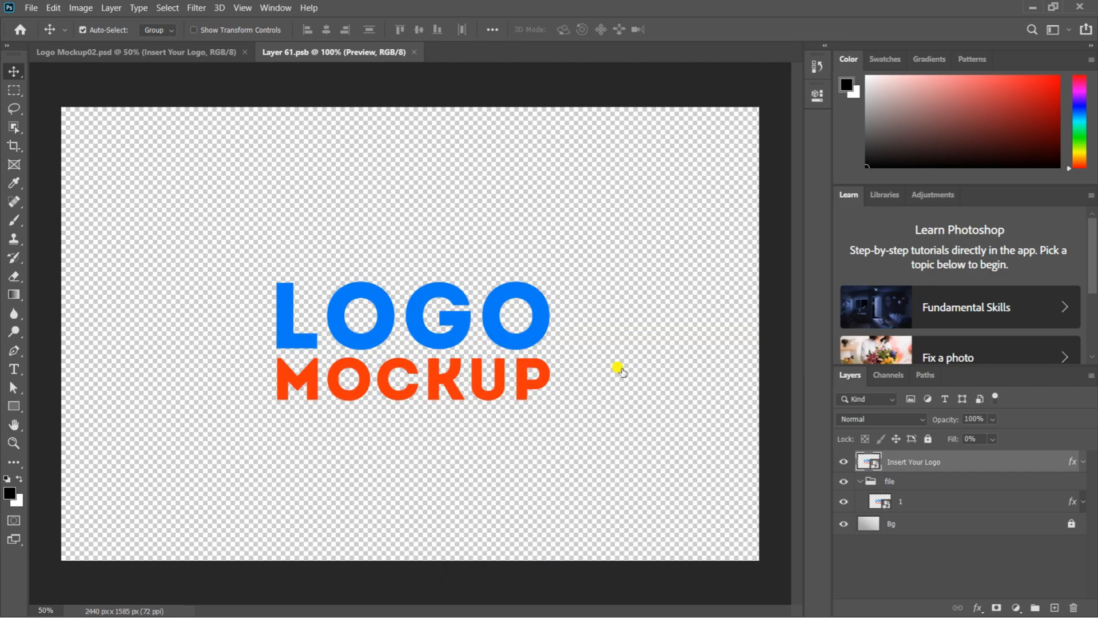
{"action": "left_click", "coordinate": [1033, 8]}
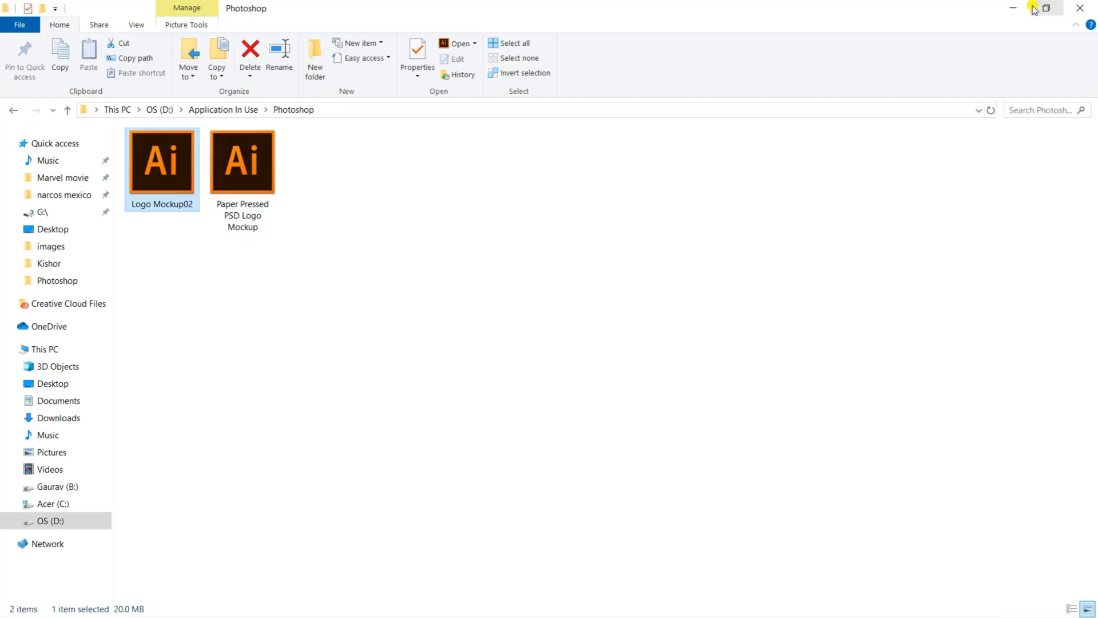
{"action": "left_click", "coordinate": [1009, 8]}
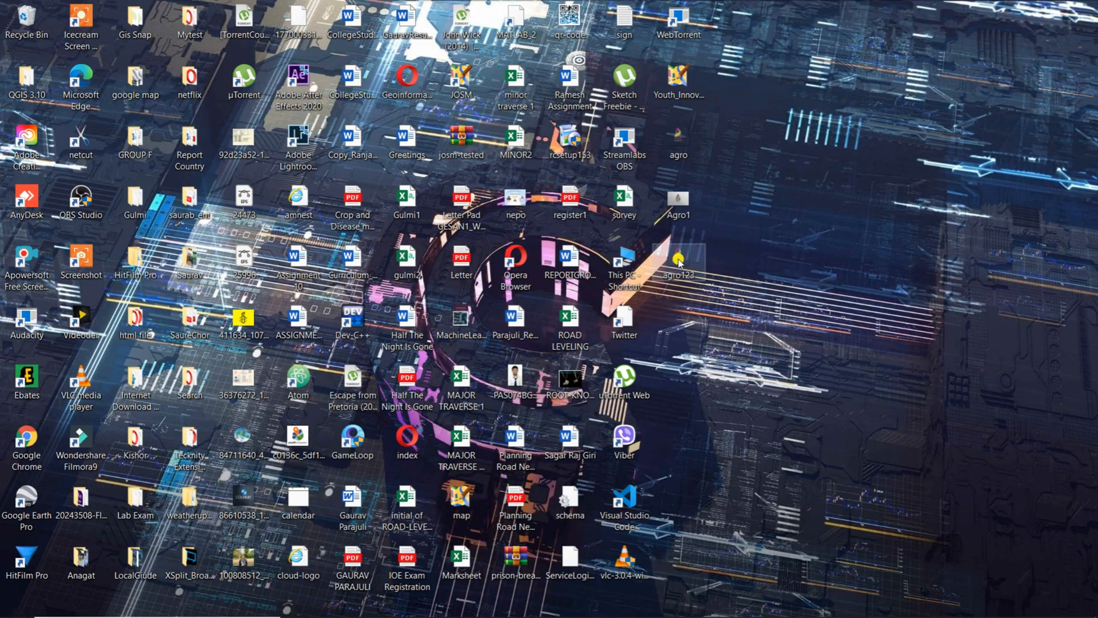
{"action": "left_click_drag", "start_coordinate": [679, 262], "coordinate": [480, 52]}
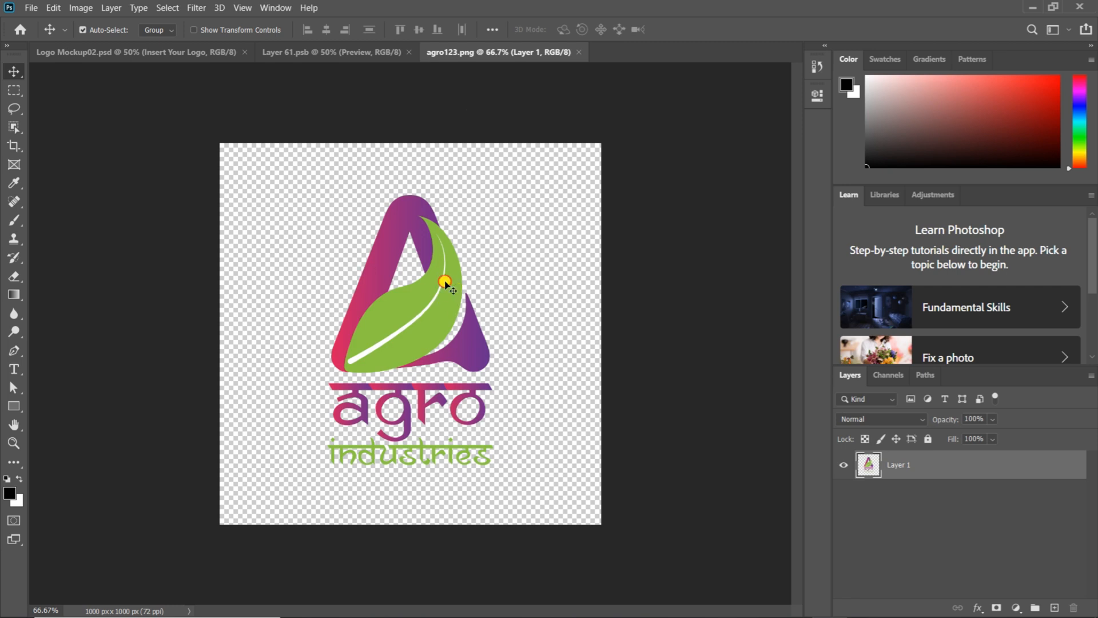
Step: Copy the agro logo into Layer 61.psb, hide the Preview layer, and position the logo at the center of the canvas
{"action": "left_click_drag", "start_coordinate": [448, 282], "coordinate": [415, 322]}
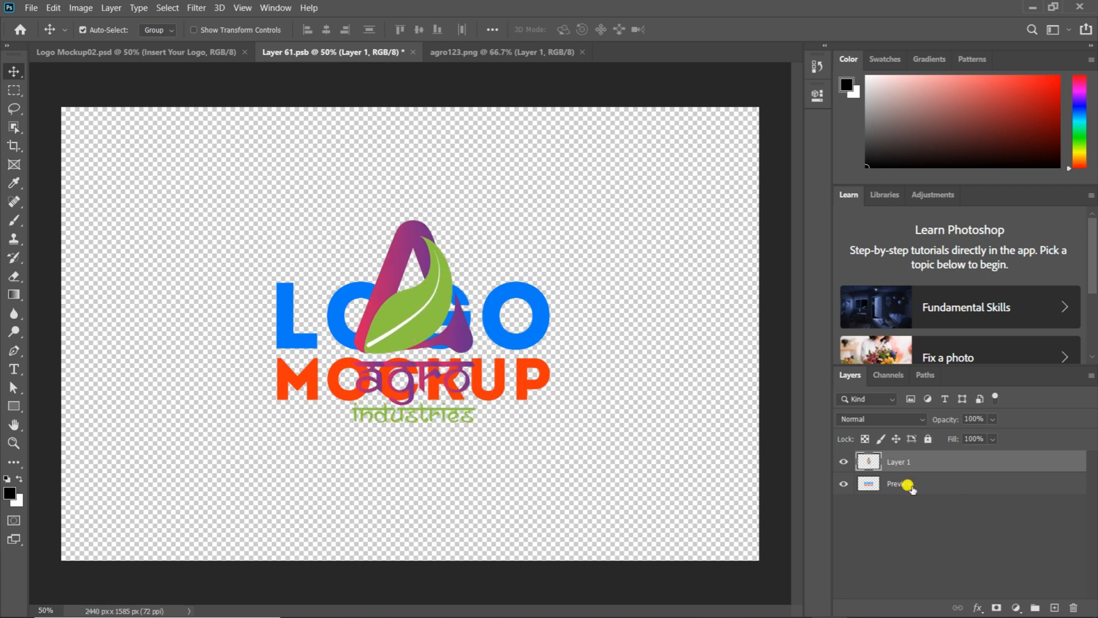
{"action": "left_click", "coordinate": [843, 483]}
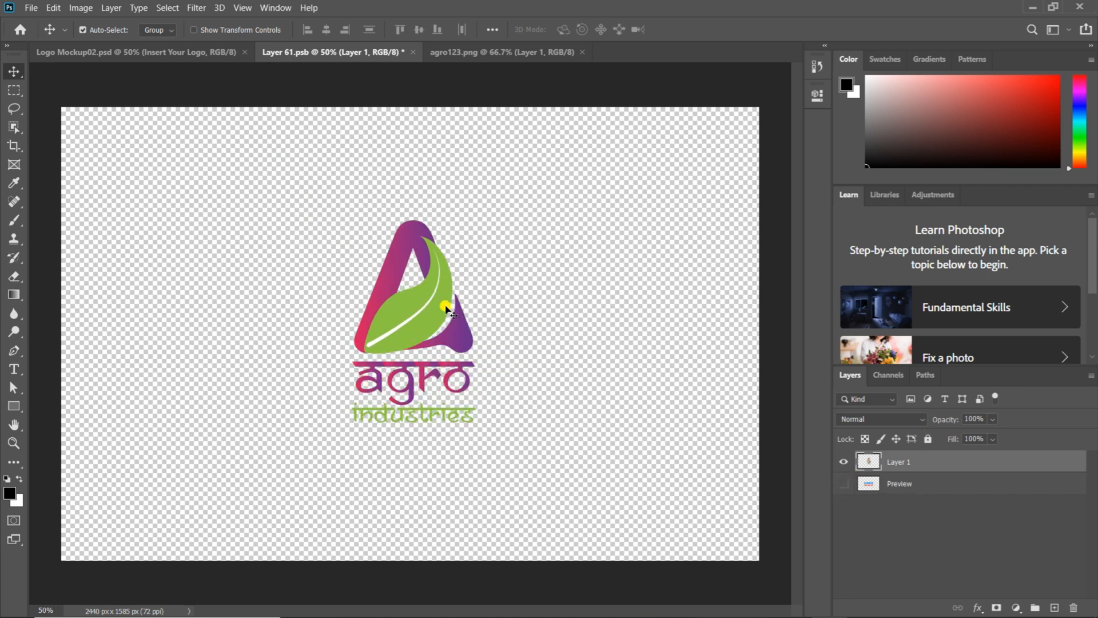
{"action": "mouse_move", "coordinate": [445, 308]}
{"action": "left_mouse_down"}
{"action": "mouse_move", "coordinate": [432, 288]}
{"action": "mouse_move", "coordinate": [441, 301]}
{"action": "mouse_move", "coordinate": [429, 312]}
{"action": "left_mouse_up"}
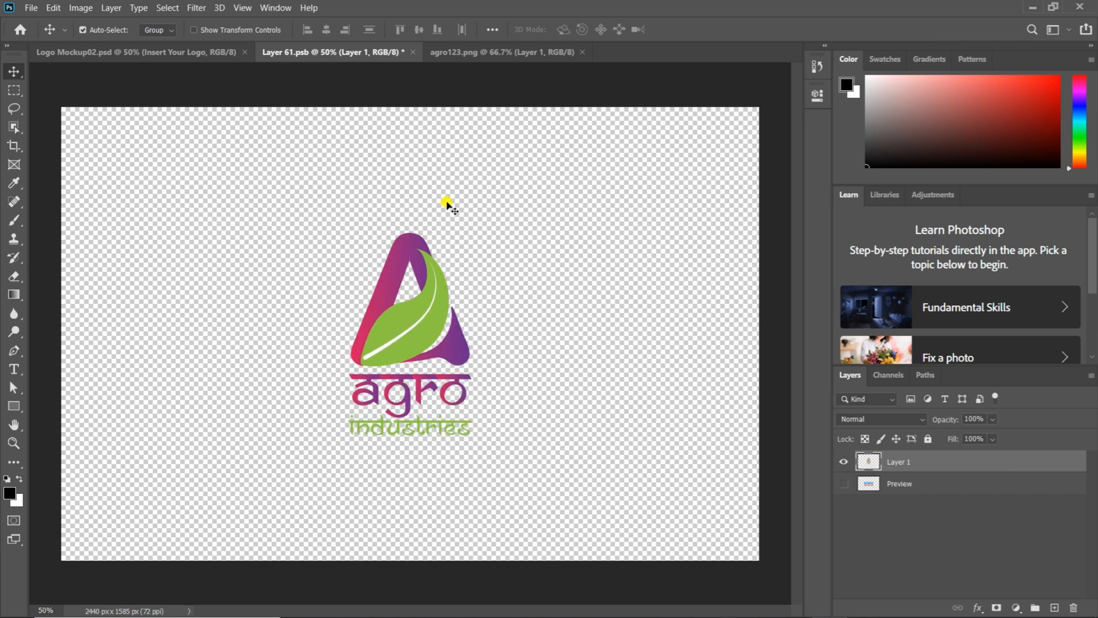
Step: Save the Layer 61.psb smart object contents and return to the Logo Mockup02.psd document
{"action": "left_click", "coordinate": [291, 166]}
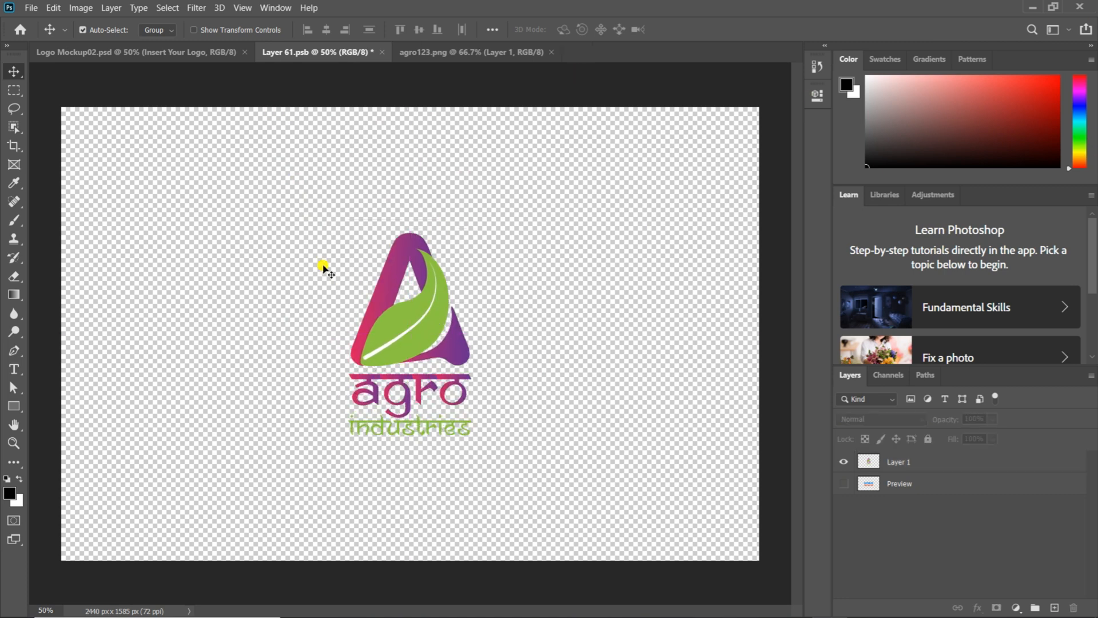
{"action": "key", "text": "ctrl+s"}
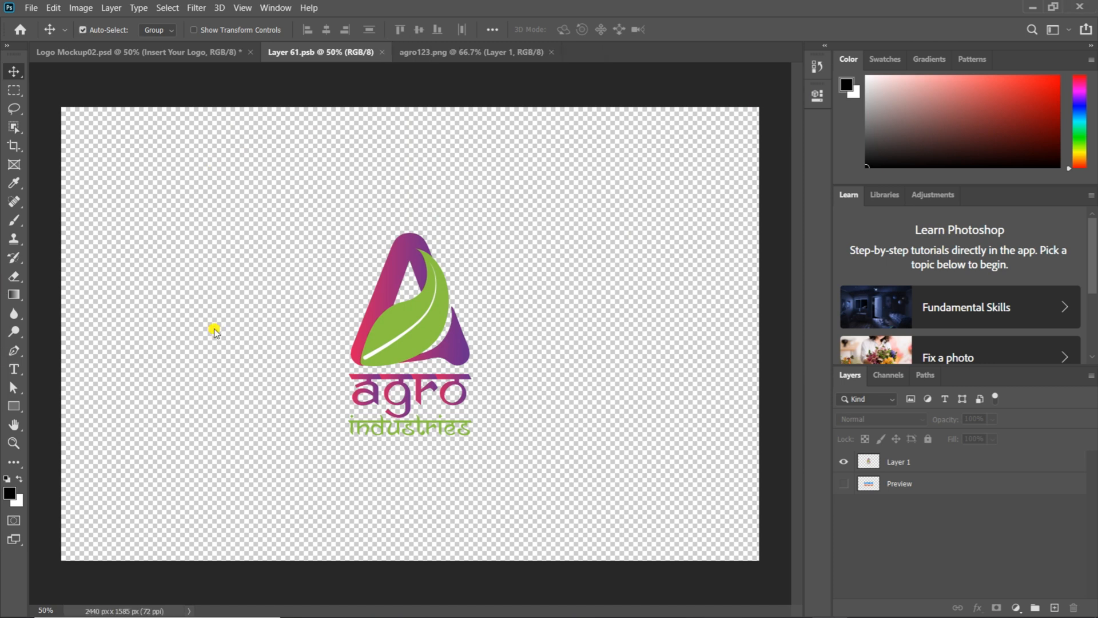
{"action": "left_click", "coordinate": [140, 60]}
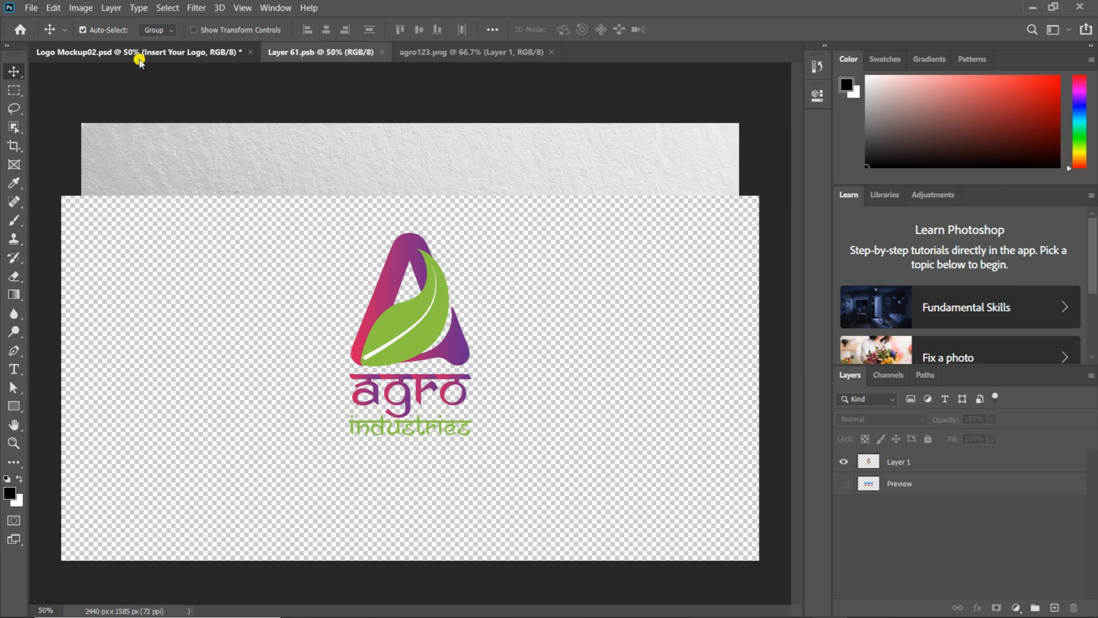